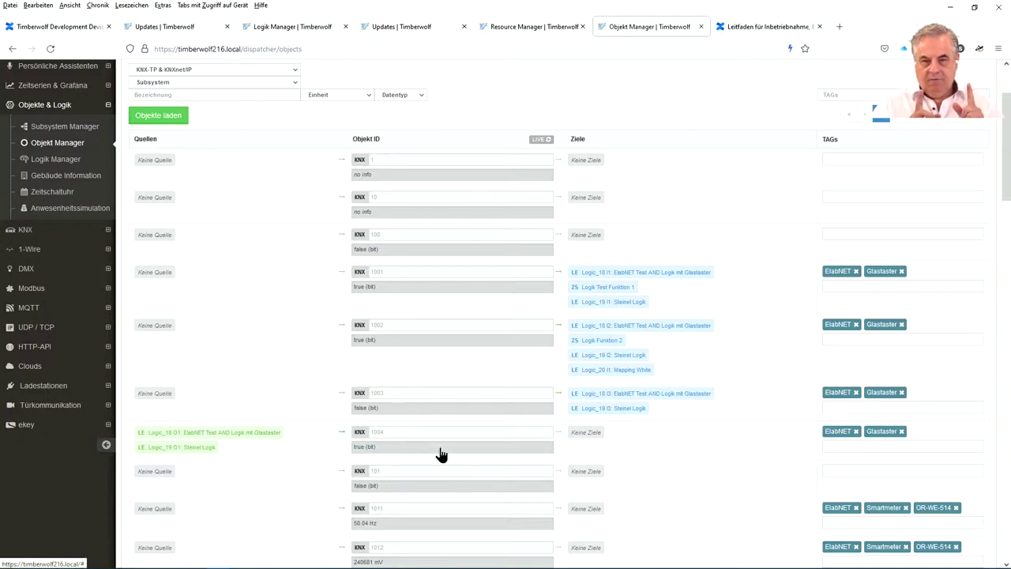
- Create a new HTTP-API subsystem in the HTTP-API subsystem administration
{"action": "left_click", "coordinate": [42, 352]}
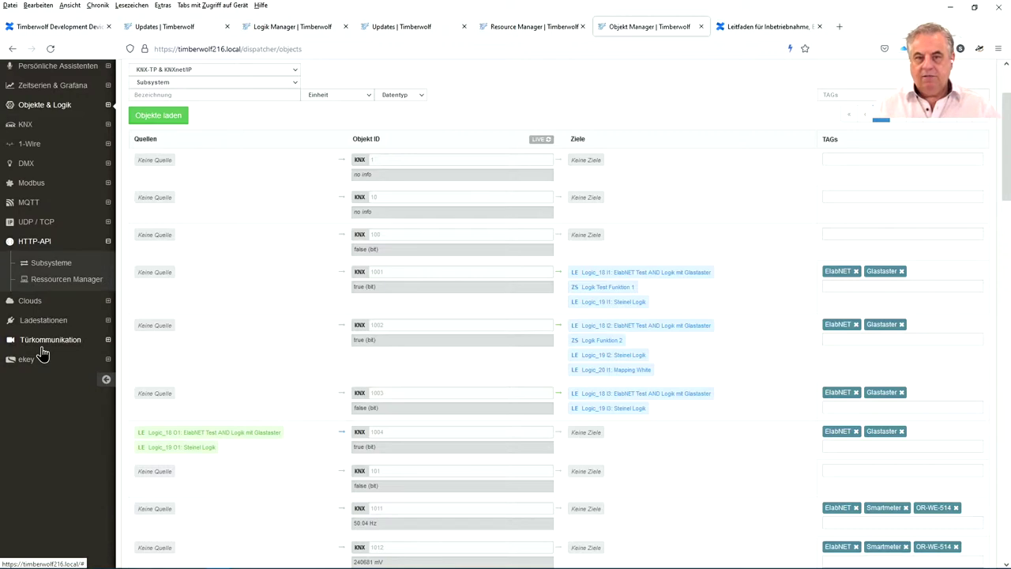
{"action": "left_click", "coordinate": [49, 265]}
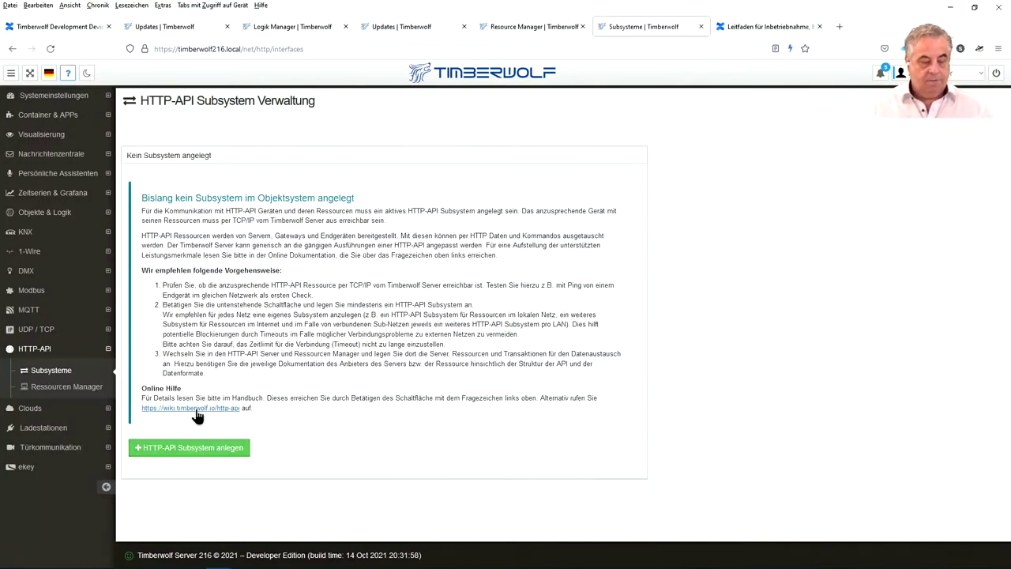
{"action": "left_click", "coordinate": [190, 449]}
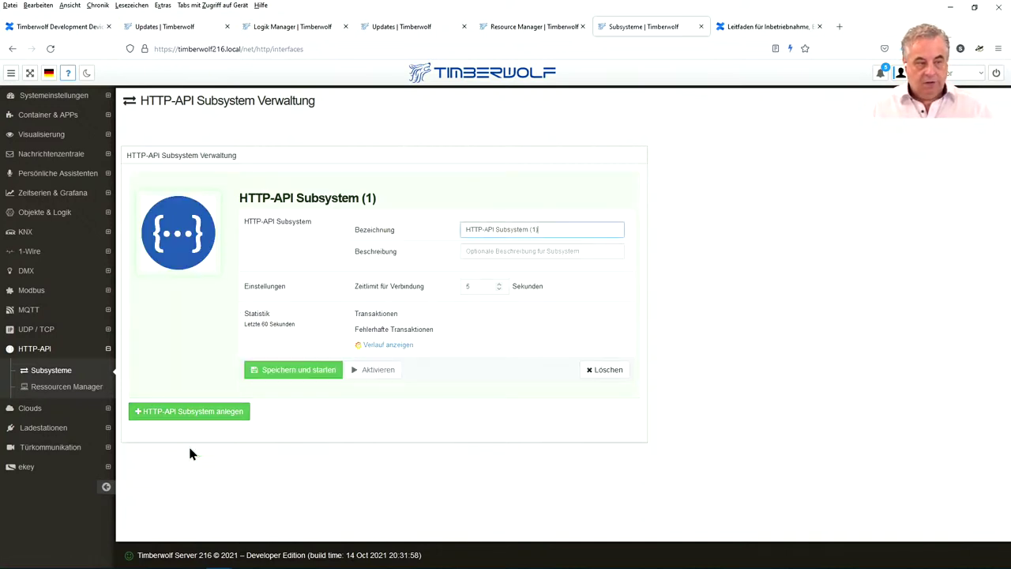
{"action": "left_click", "coordinate": [67, 74]}
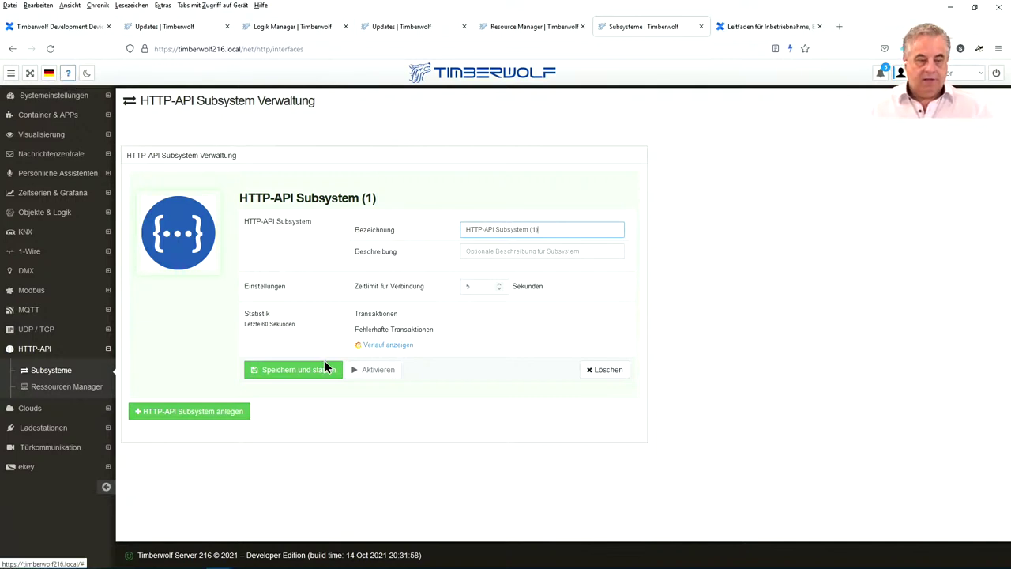
- Name the new HTTP-API subsystem "Extern (Internet)", then save and start it
{"action": "left_click_drag", "start_coordinate": [544, 229], "coordinate": [432, 226]}
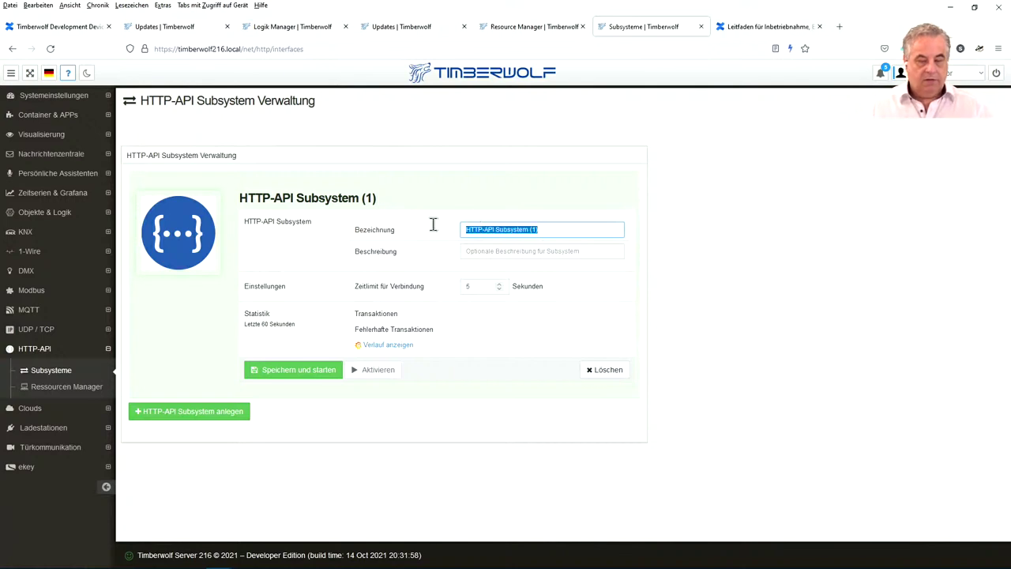
{"action": "key", "text": "BackSpace"}
{"action": "type", "text": "Extern (Internet)"}
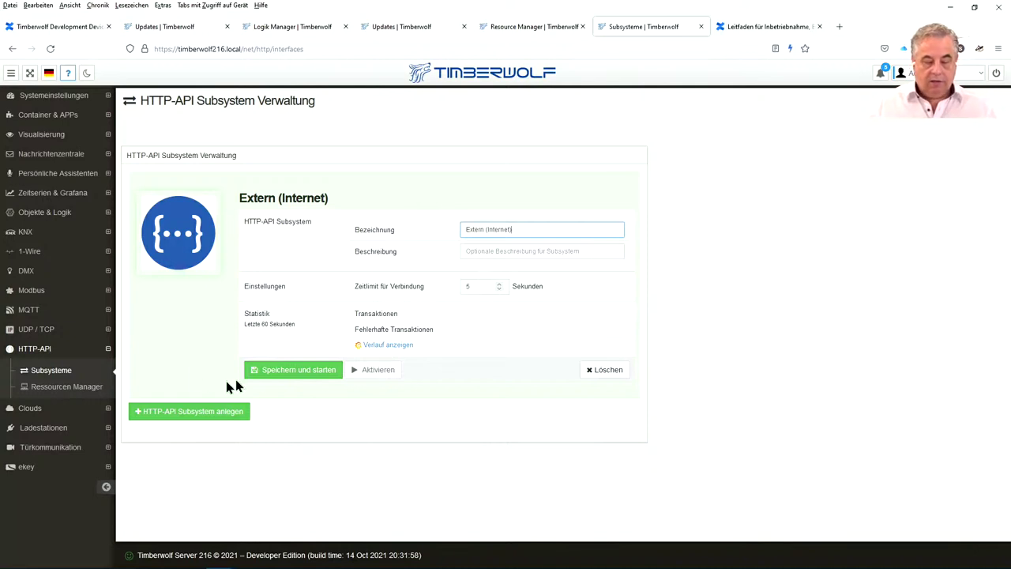
{"action": "left_click", "coordinate": [278, 377]}
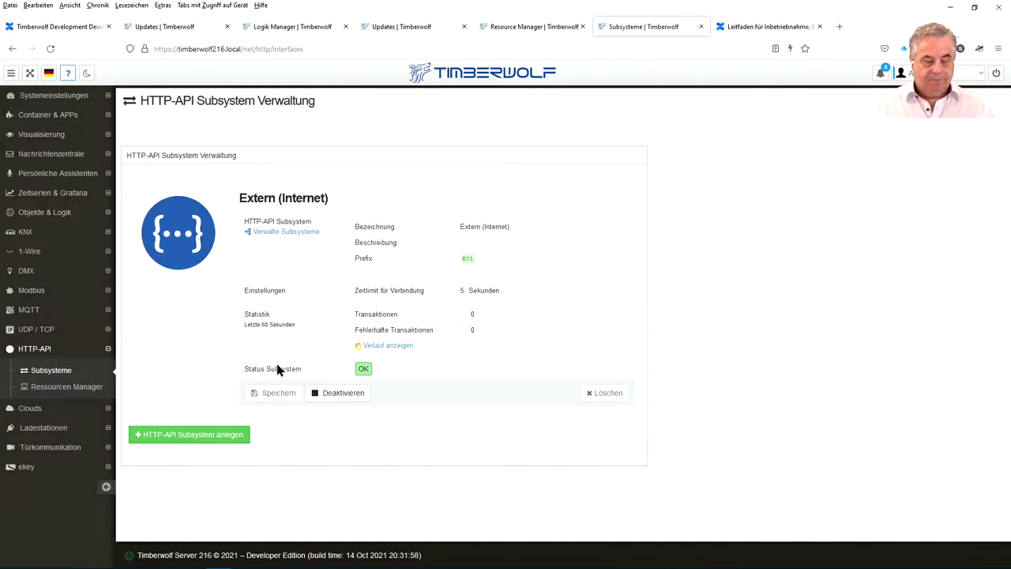
- Open the HTTP-API Ressourcen Manager and check which subsystems are available for adding servers
{"action": "left_click", "coordinate": [79, 387]}
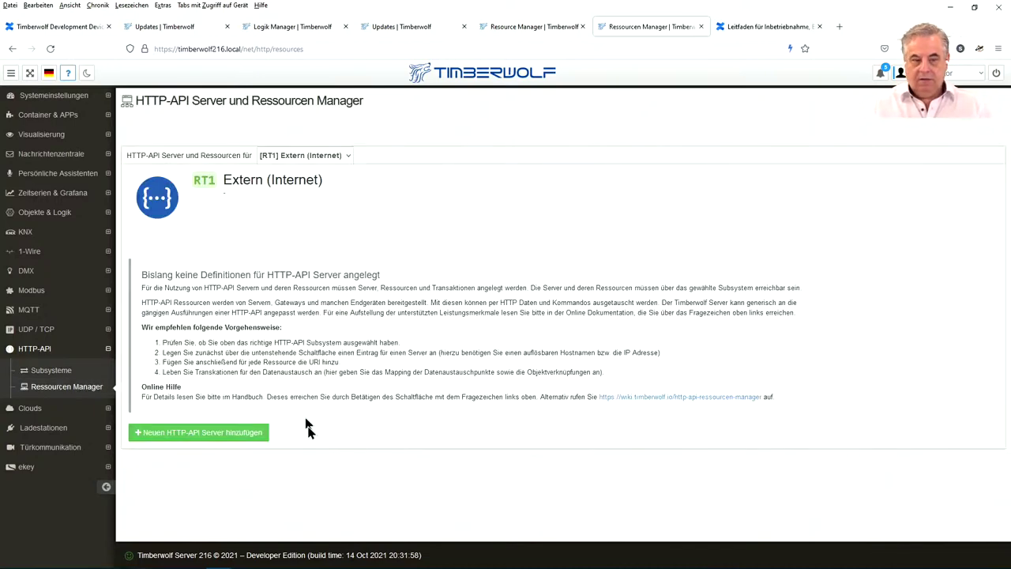
{"action": "left_click", "coordinate": [217, 433]}
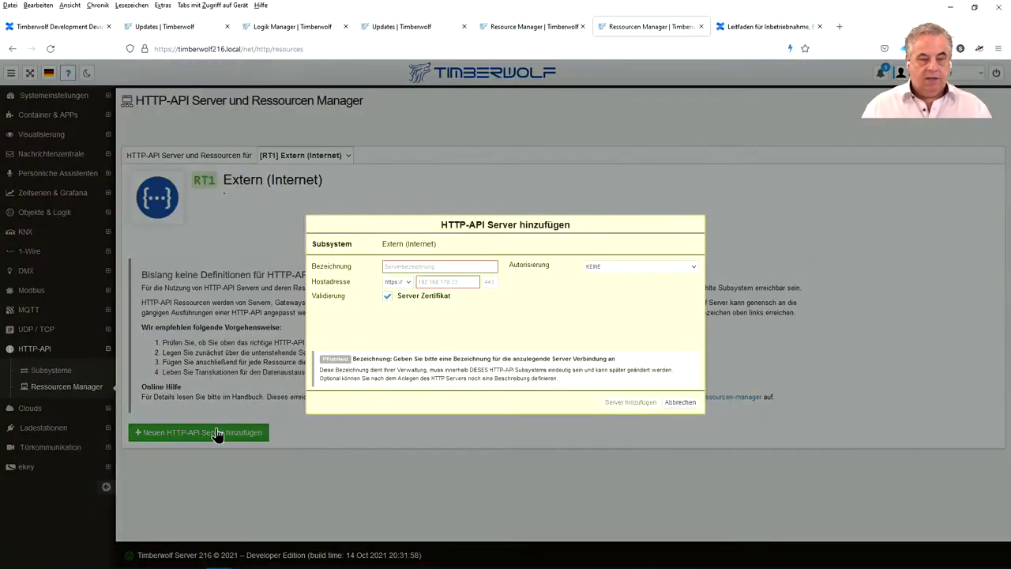
{"action": "left_click", "coordinate": [679, 405]}
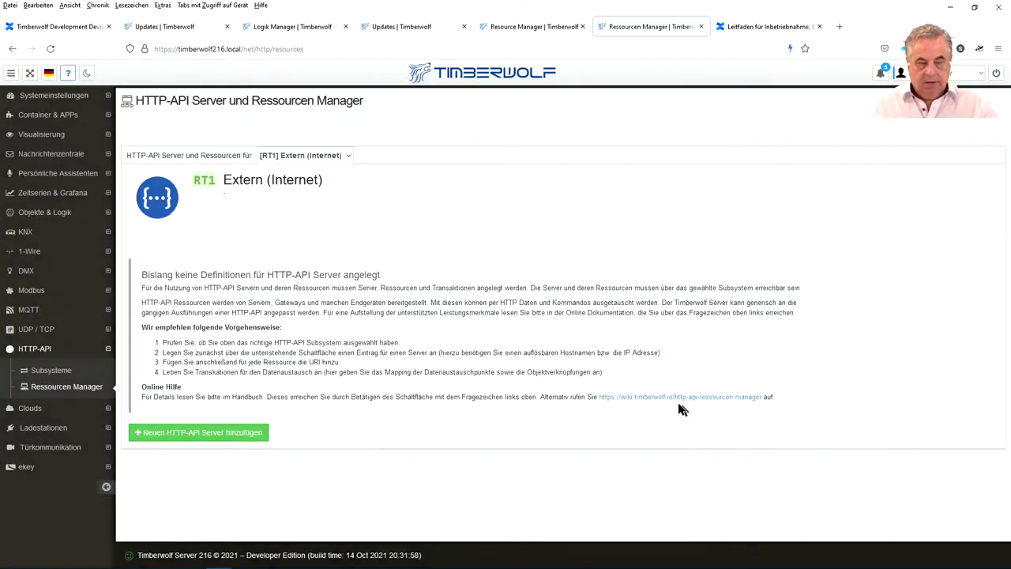
{"action": "left_click", "coordinate": [349, 156]}
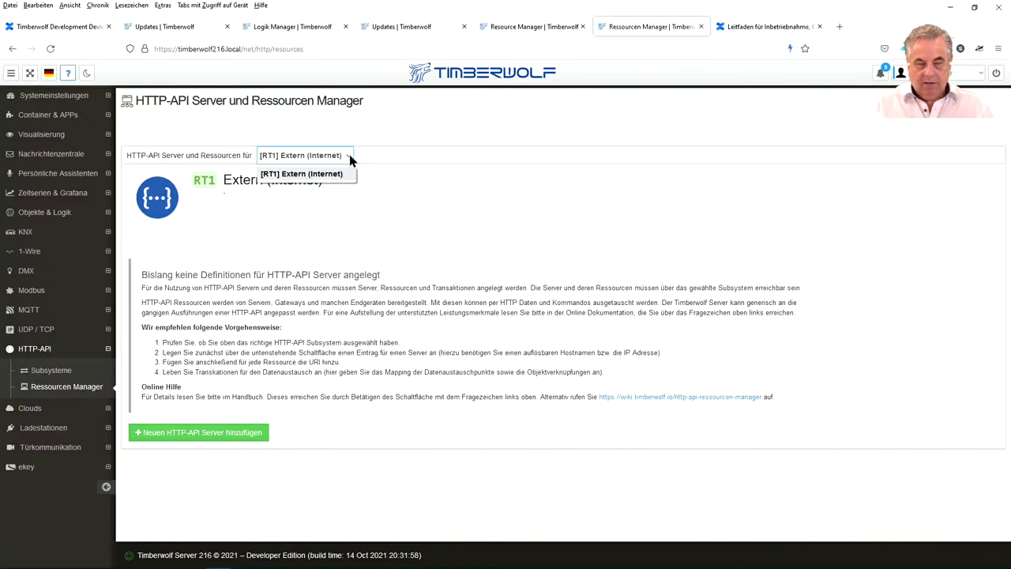
{"action": "left_click", "coordinate": [349, 155]}
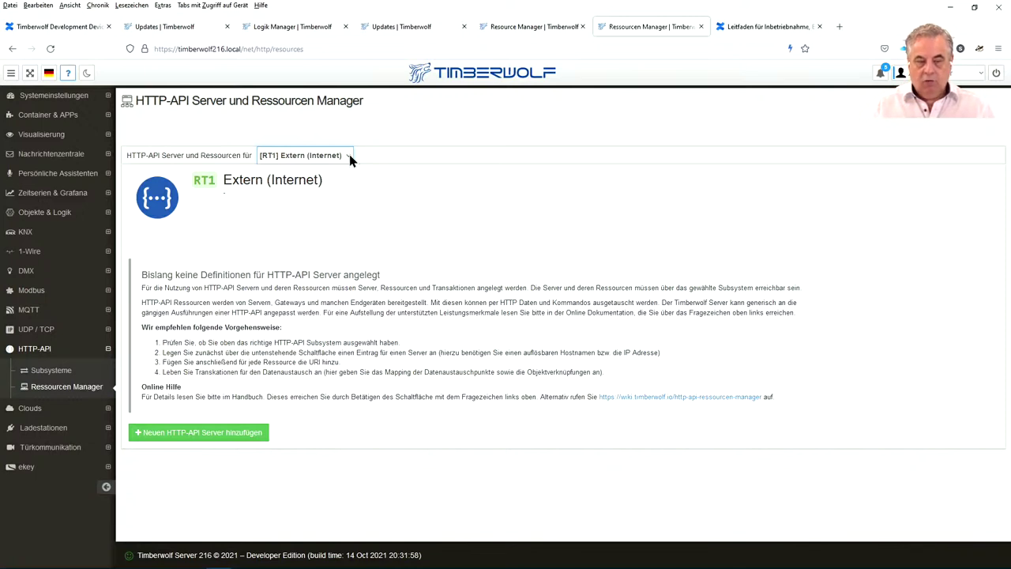
{"action": "left_click", "coordinate": [234, 440]}
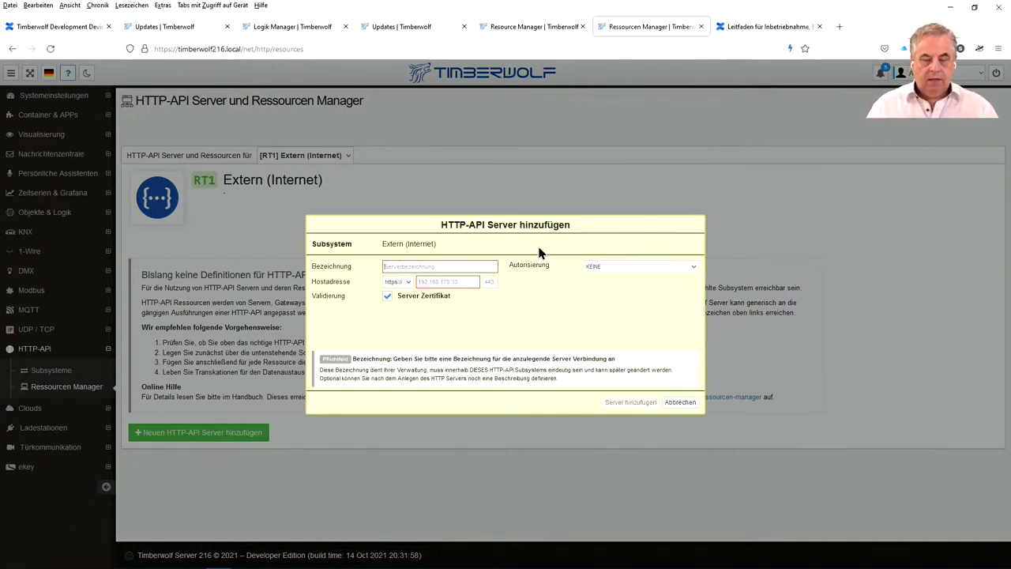
{"action": "type", "text": "Let's find you something to do"}
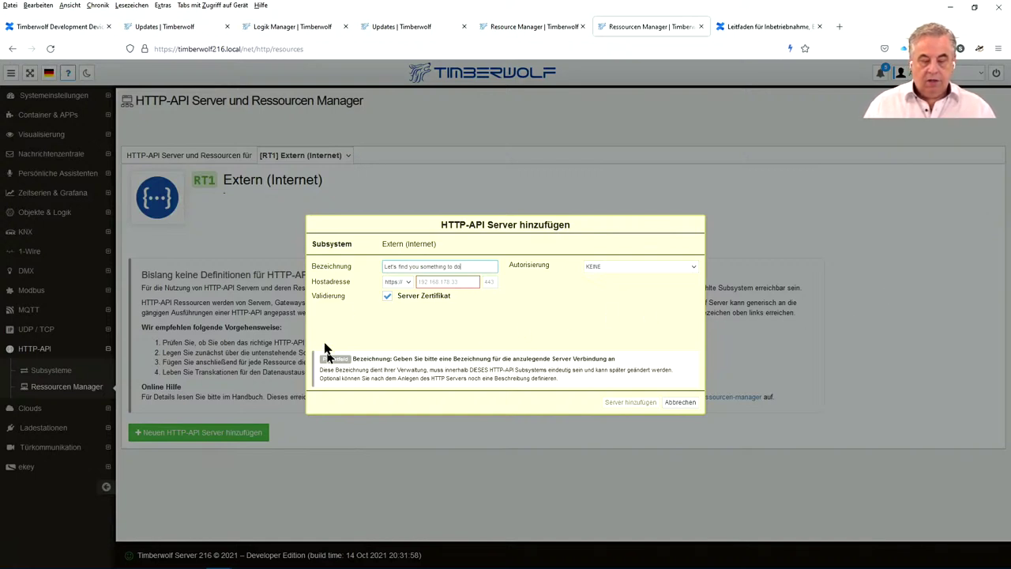
{"action": "left_click", "coordinate": [447, 281]}
{"action": "type", "text": "www.boredapi.com"}
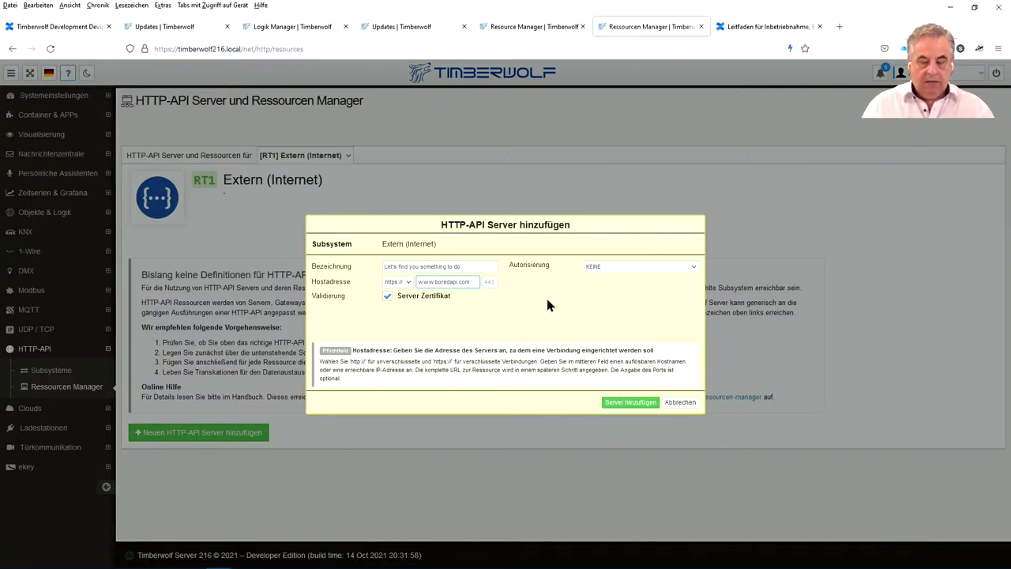
{"action": "left_click", "coordinate": [386, 297]}
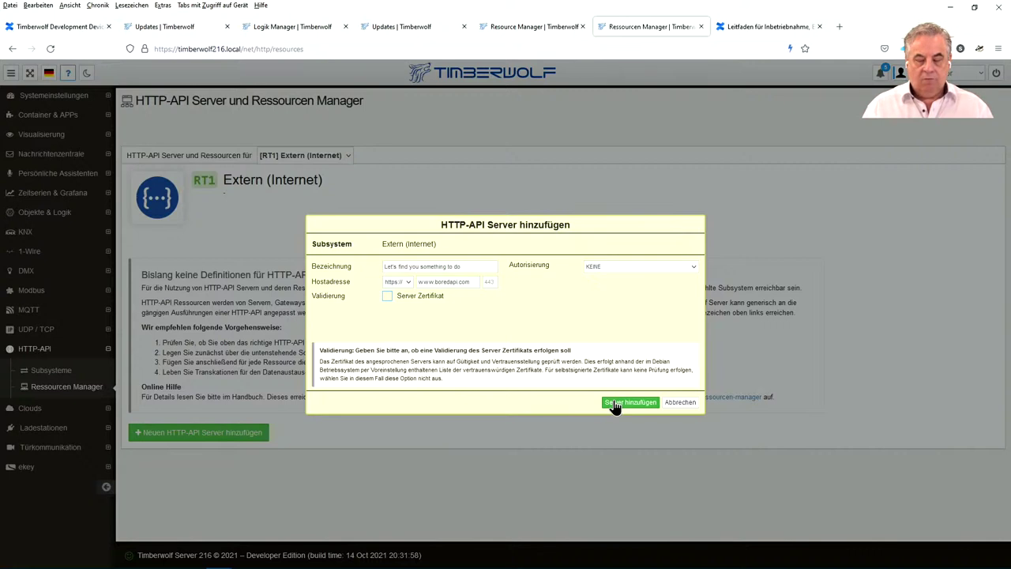
- Try Basic Authentication (Konto & PW) as the server's authorization and inspect its account and password fields
{"action": "left_click", "coordinate": [624, 269]}
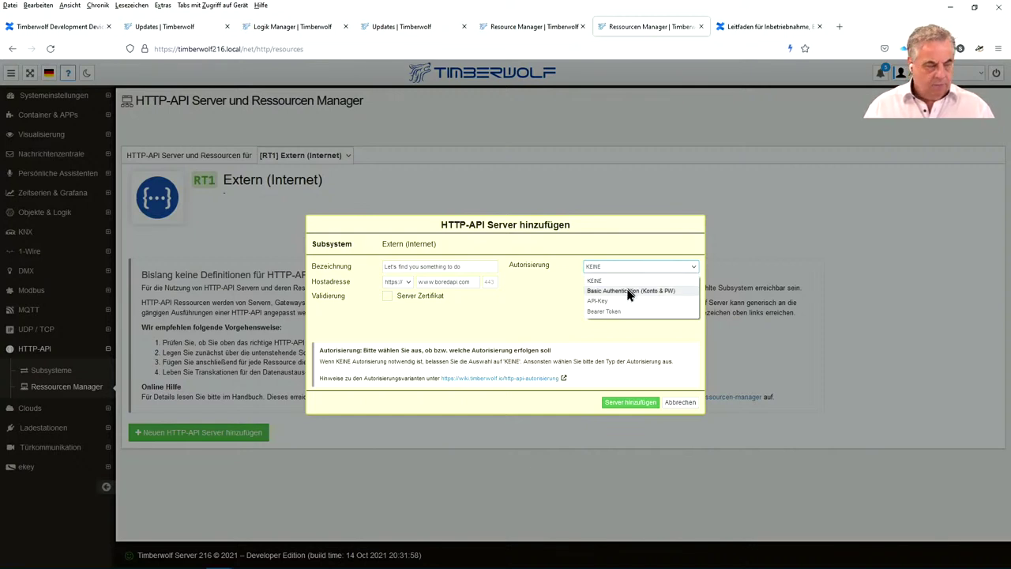
{"action": "left_click", "coordinate": [630, 290]}
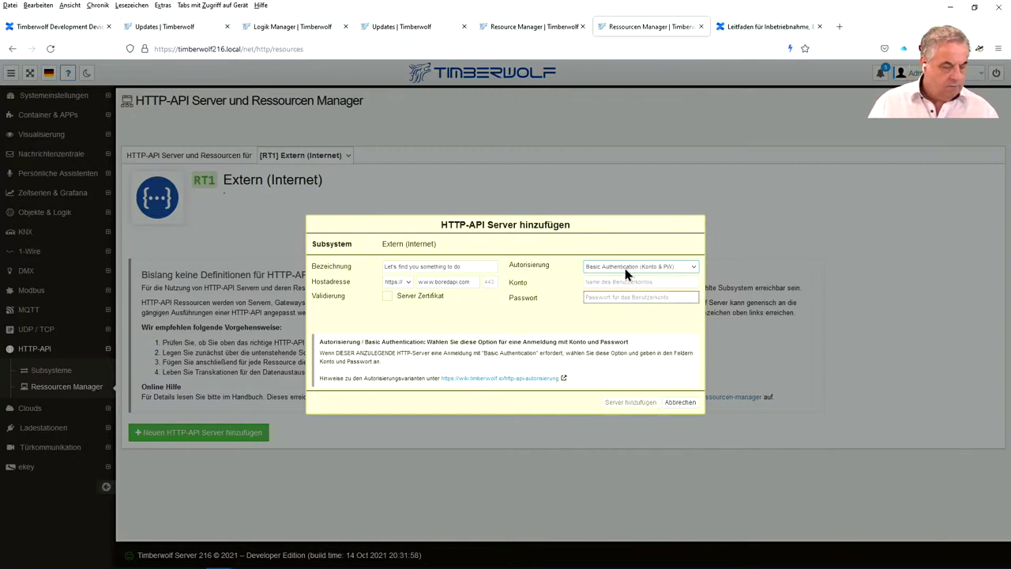
{"action": "left_click", "coordinate": [624, 267]}
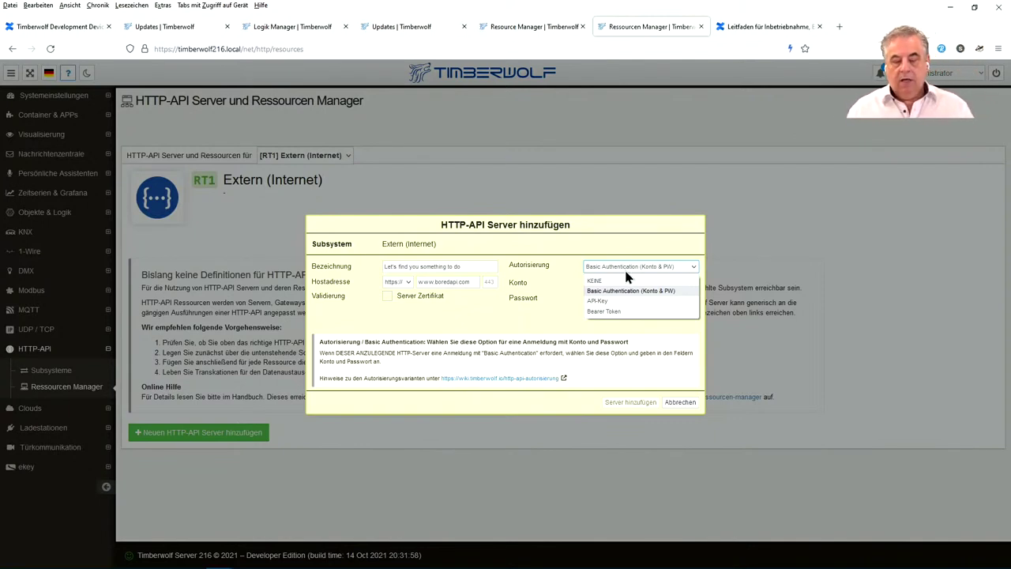
{"action": "left_click", "coordinate": [602, 290]}
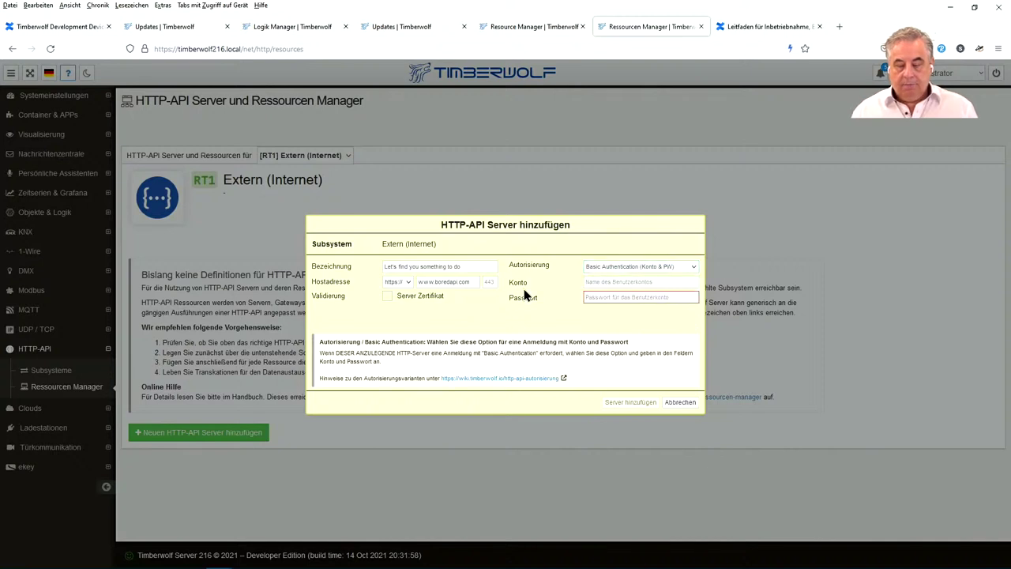
{"action": "left_click", "coordinate": [611, 297]}
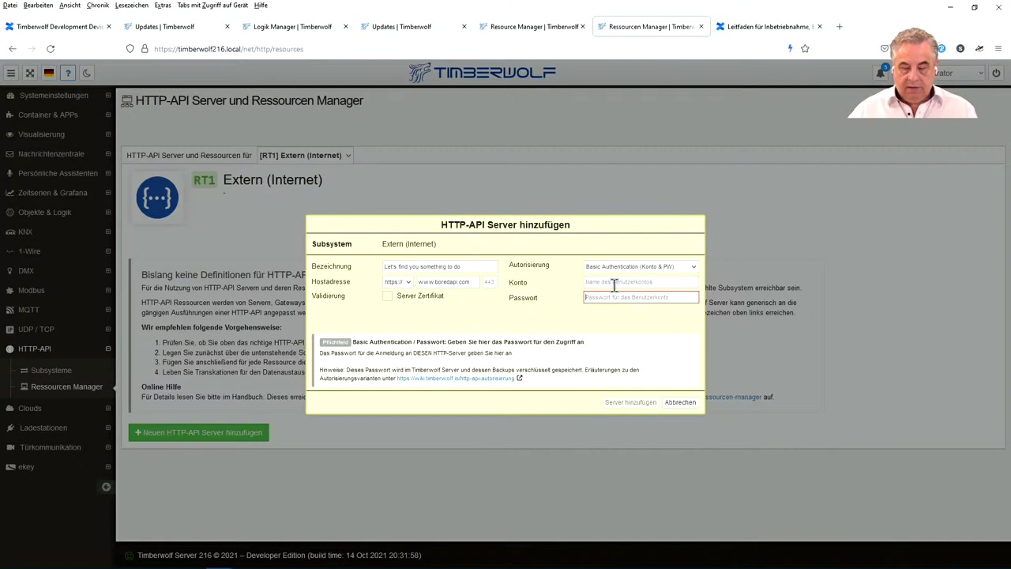
- Set the server's authorization to API-Key, inspect the Body location option, and choose URI as the key's location
{"action": "left_click", "coordinate": [624, 267]}
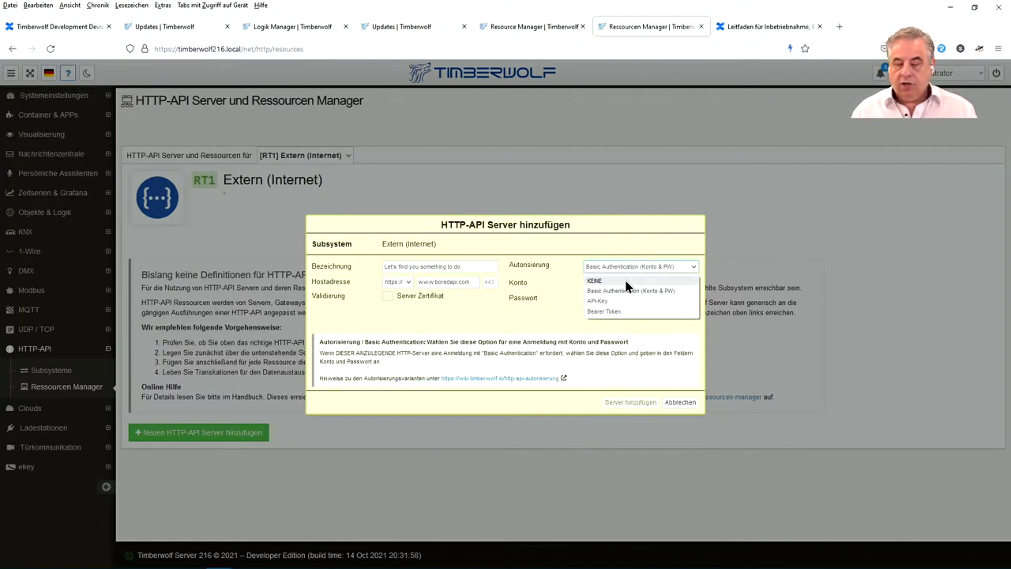
{"action": "left_click", "coordinate": [618, 300]}
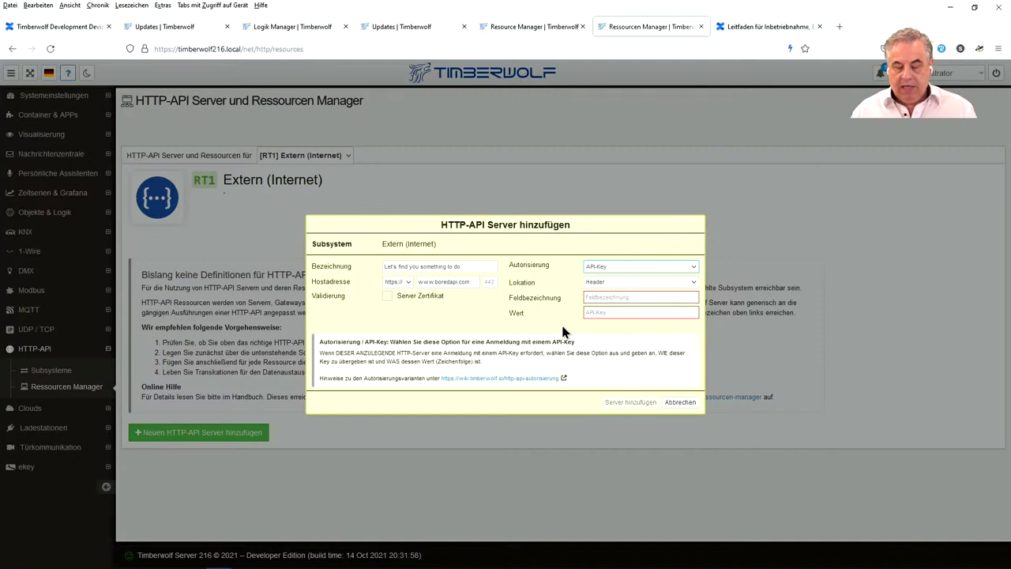
{"action": "left_click", "coordinate": [645, 284]}
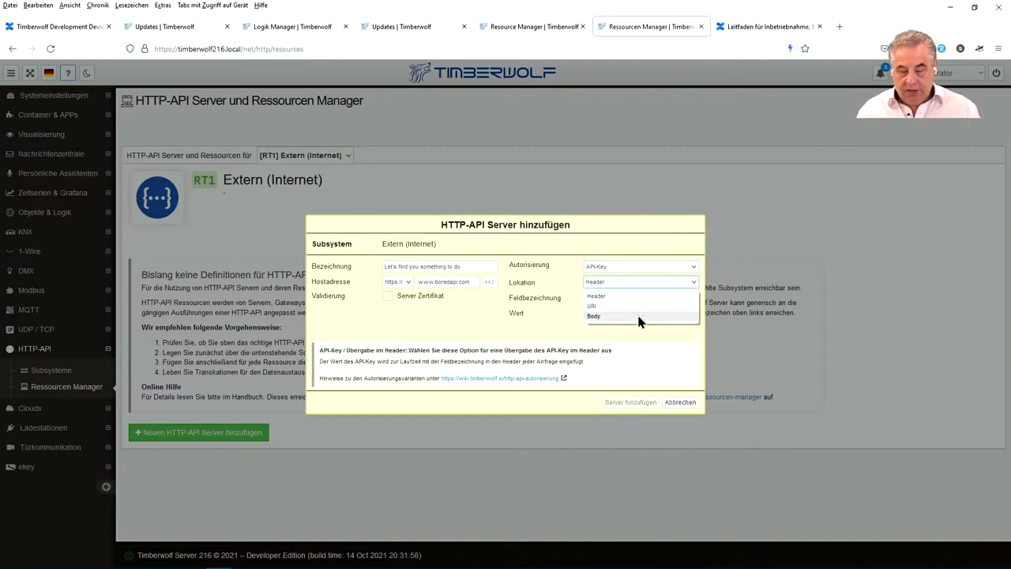
{"action": "left_click", "coordinate": [640, 317]}
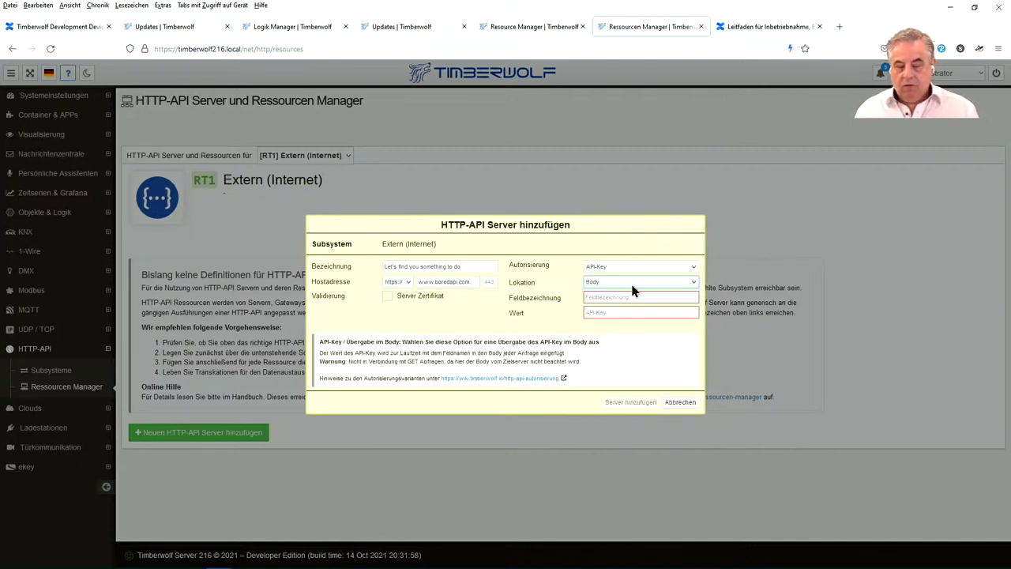
{"action": "left_click", "coordinate": [631, 282]}
{"action": "left_click", "coordinate": [631, 305]}
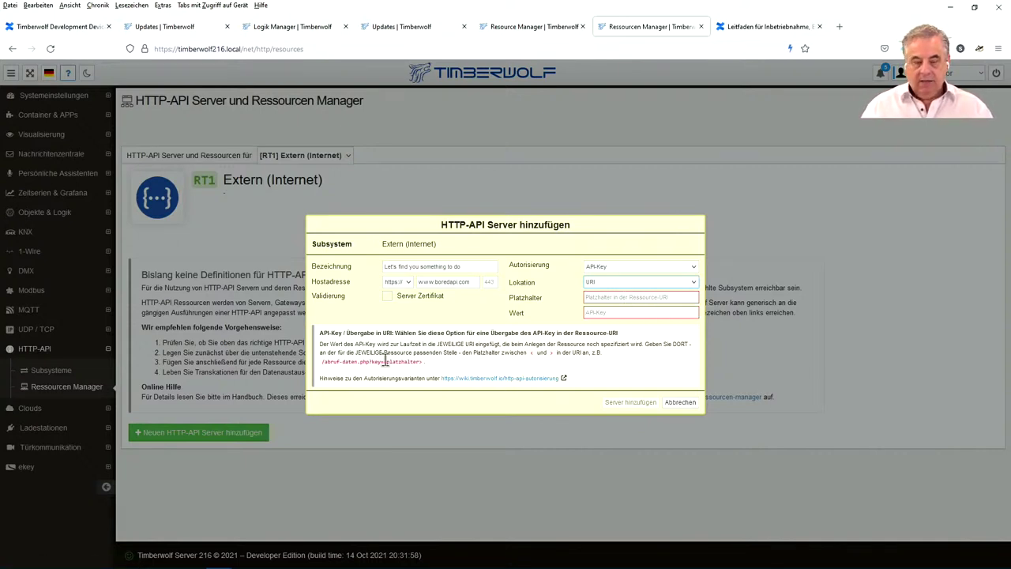
- Review the example placeholder in the URI hint and set the API key's placeholder to "key"
{"action": "left_click_drag", "start_coordinate": [386, 361], "coordinate": [422, 364]}
{"action": "left_click", "coordinate": [442, 369]}
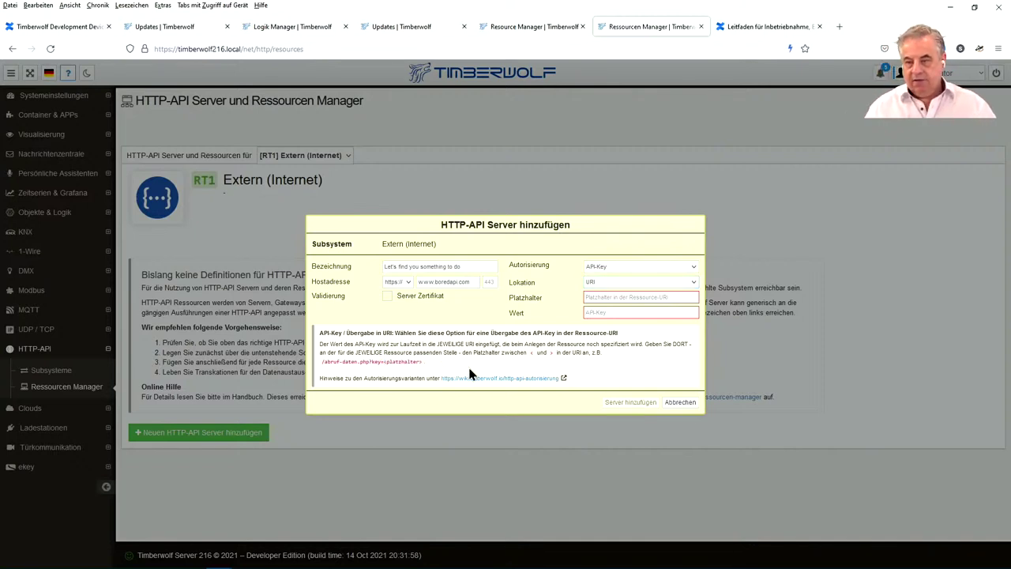
{"action": "left_click", "coordinate": [633, 298]}
{"action": "type", "text": "key"}
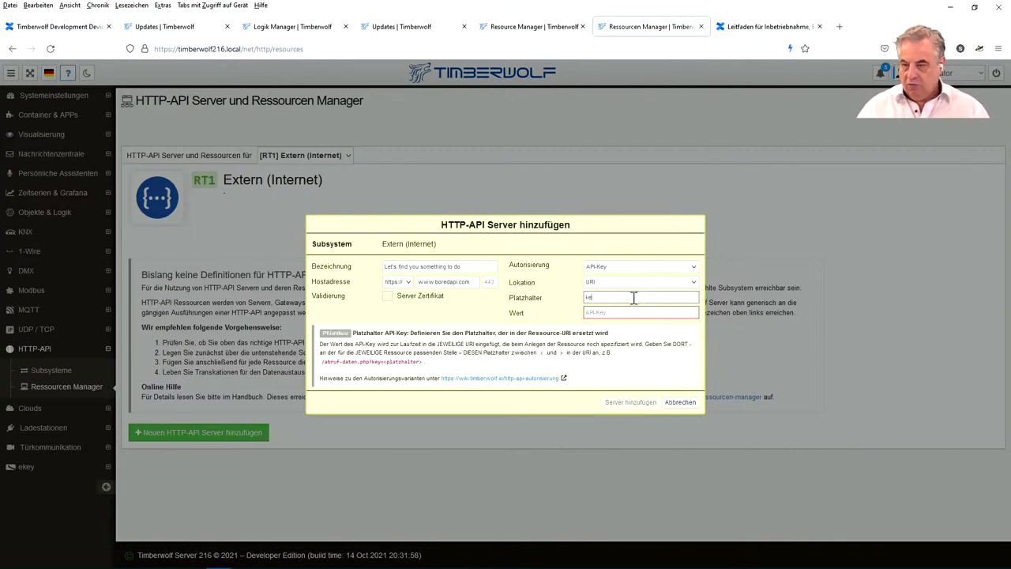
- Enter the API key in the server's Wert field
{"action": "left_click", "coordinate": [649, 316]}
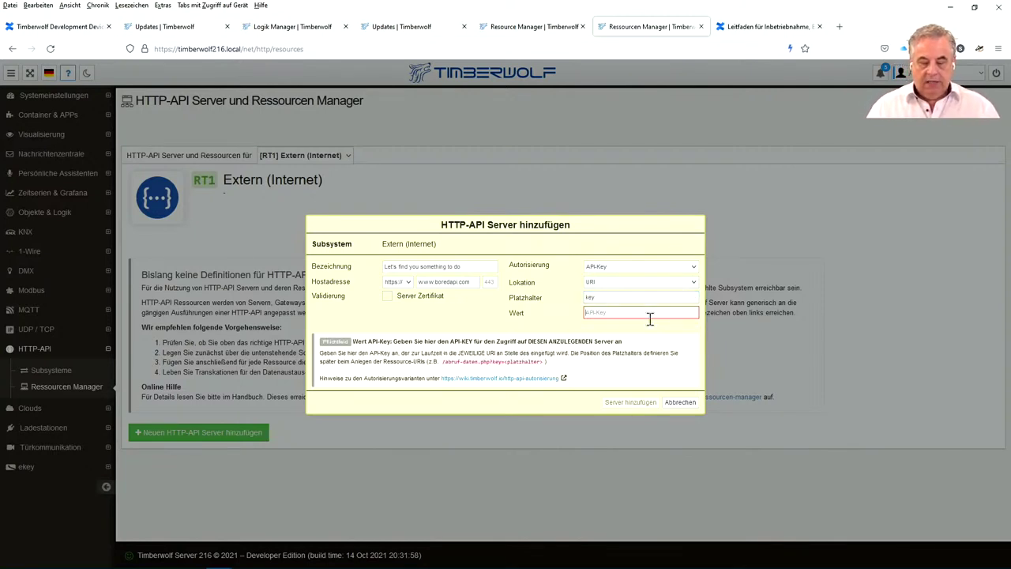
{"action": "type", "text": "meinge"}
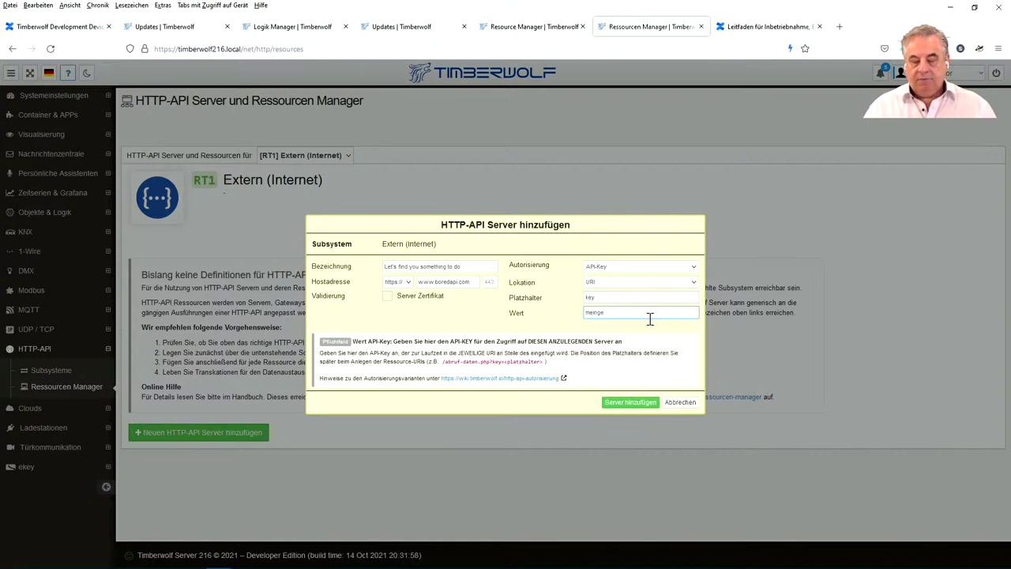
{"action": "type", "text": "heimerte"}
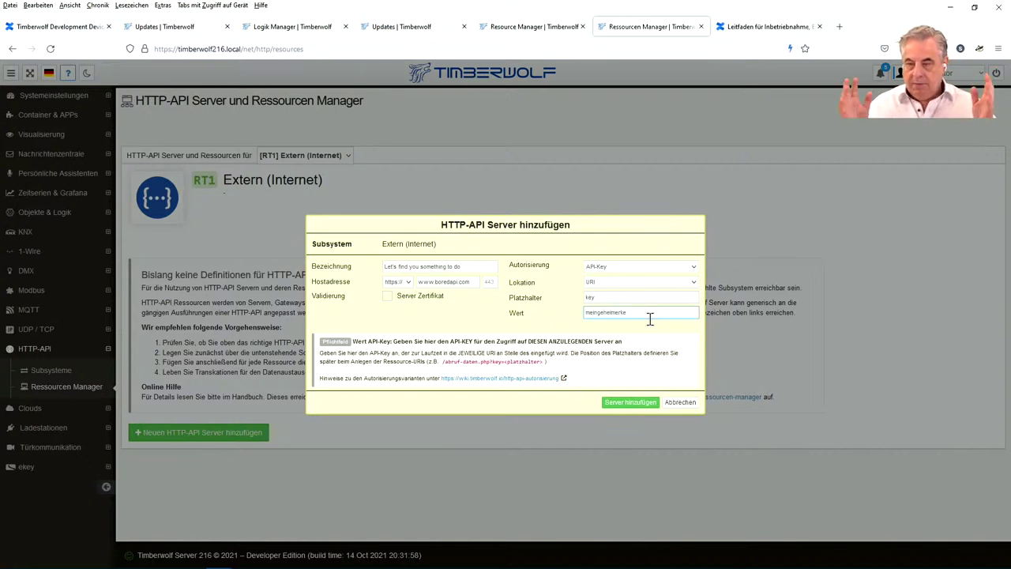
{"action": "key", "text": "BackSpace"}
{"action": "key", "text": "BackSpace"}
{"action": "type", "text": "schl"}
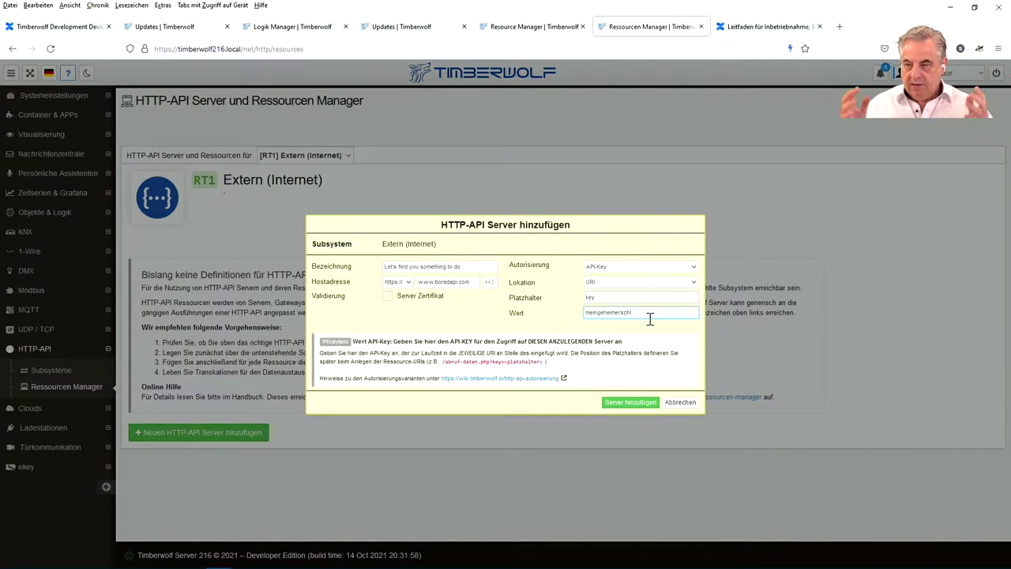
{"action": "type", "text": "üsse"}
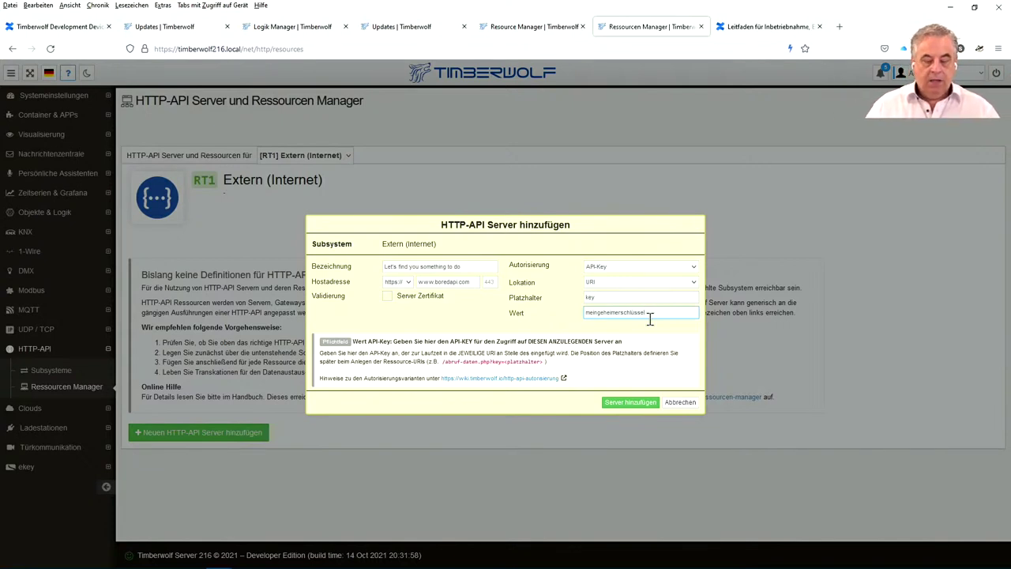
{"action": "type", "text": "l"}
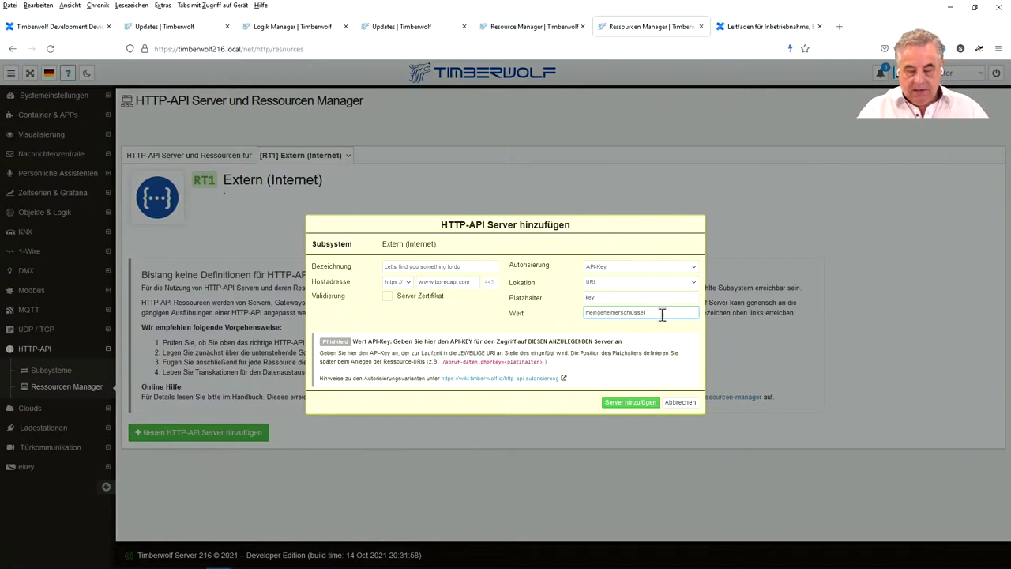
- Clear the API key's value and its placeholder in the new server's authorization settings
{"action": "left_click_drag", "start_coordinate": [644, 313], "coordinate": [524, 313]}
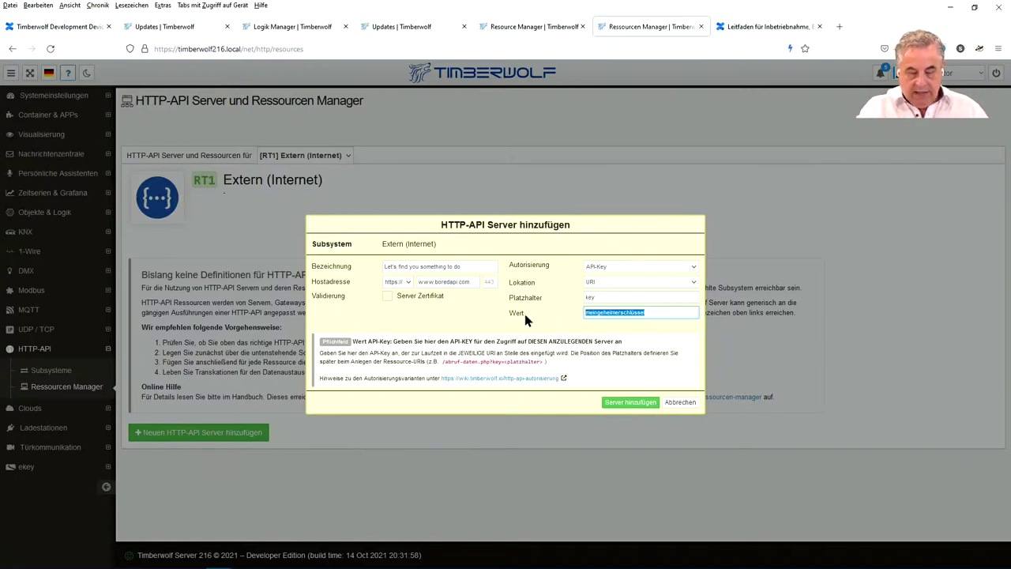
{"action": "key", "text": "BackSpace"}
{"action": "left_click", "coordinate": [613, 297]}
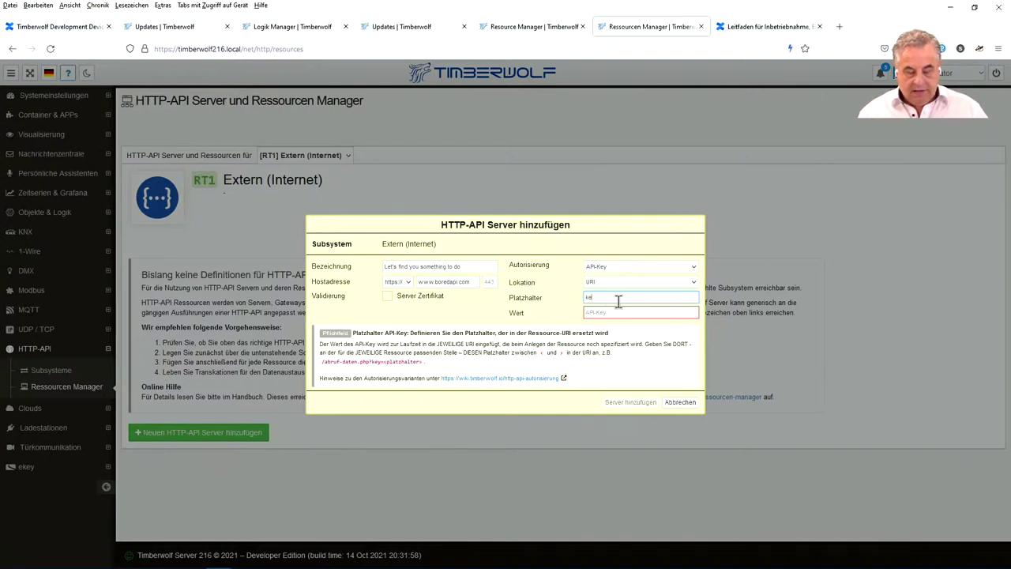
{"action": "key", "text": "BackSpace"}
{"action": "key", "text": "BackSpace"}
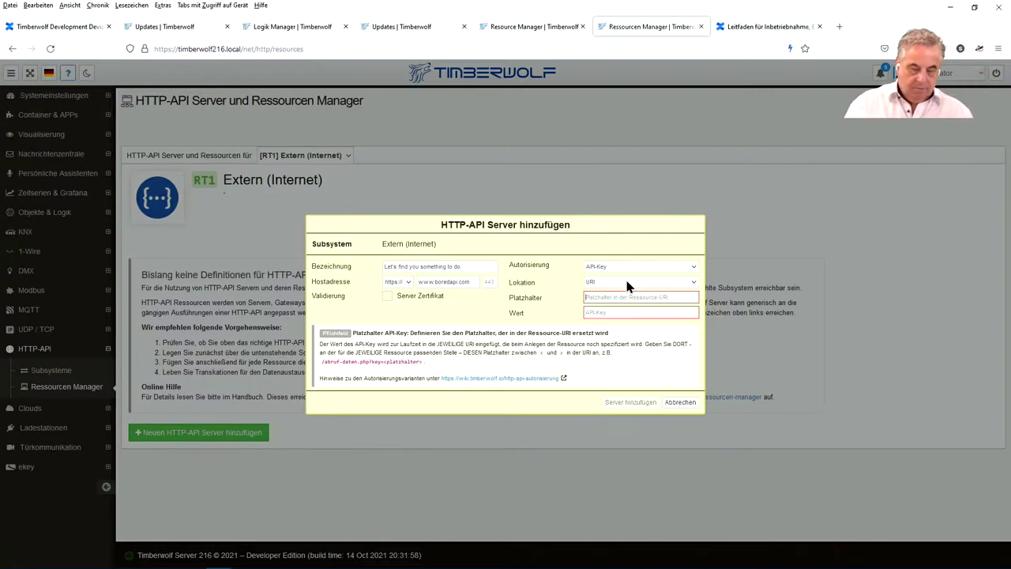
- Try Bearer Token as the server's authorization and inspect the hint for its value field
{"action": "left_click", "coordinate": [625, 284]}
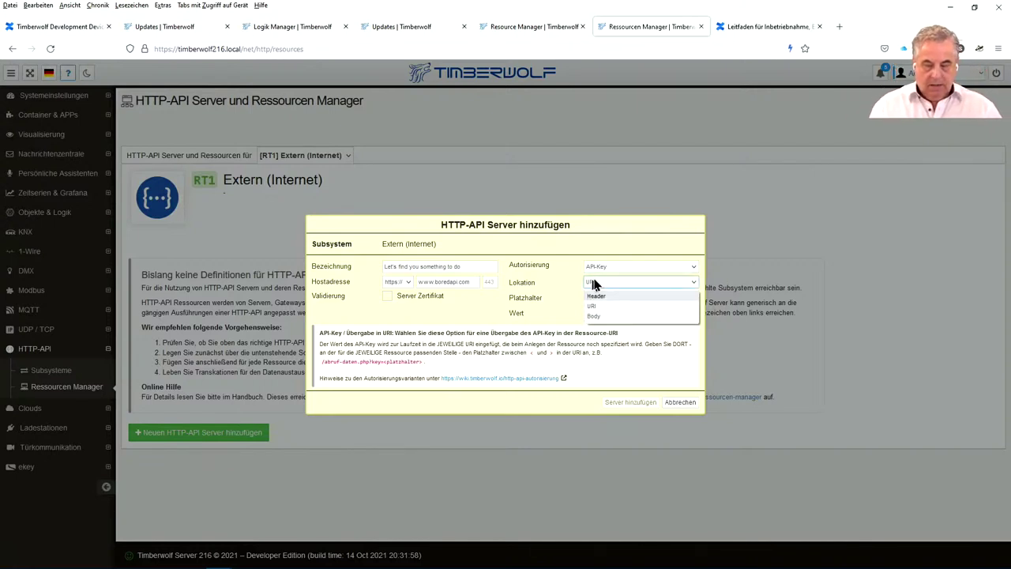
{"action": "left_click", "coordinate": [604, 269]}
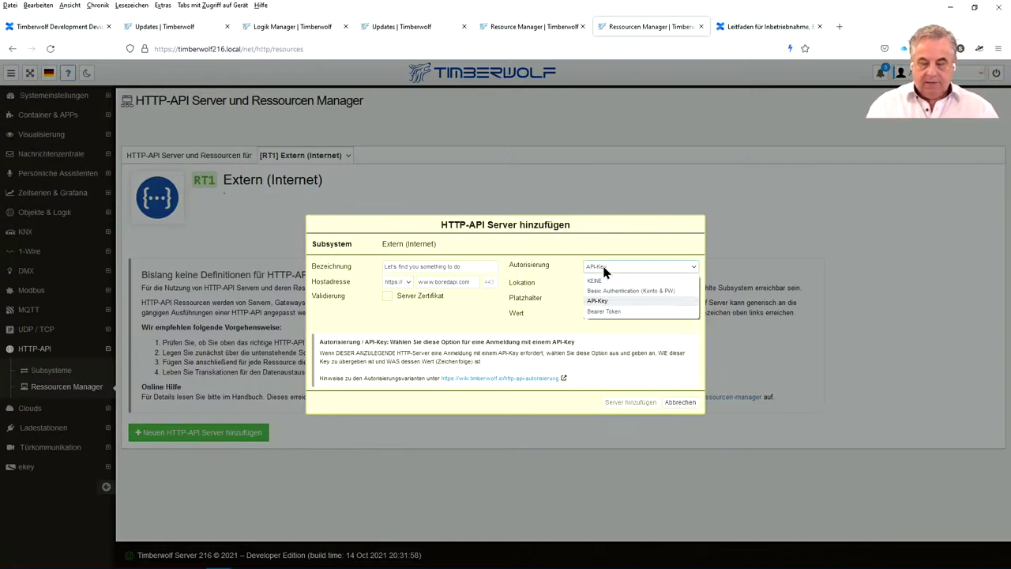
{"action": "left_click", "coordinate": [607, 311]}
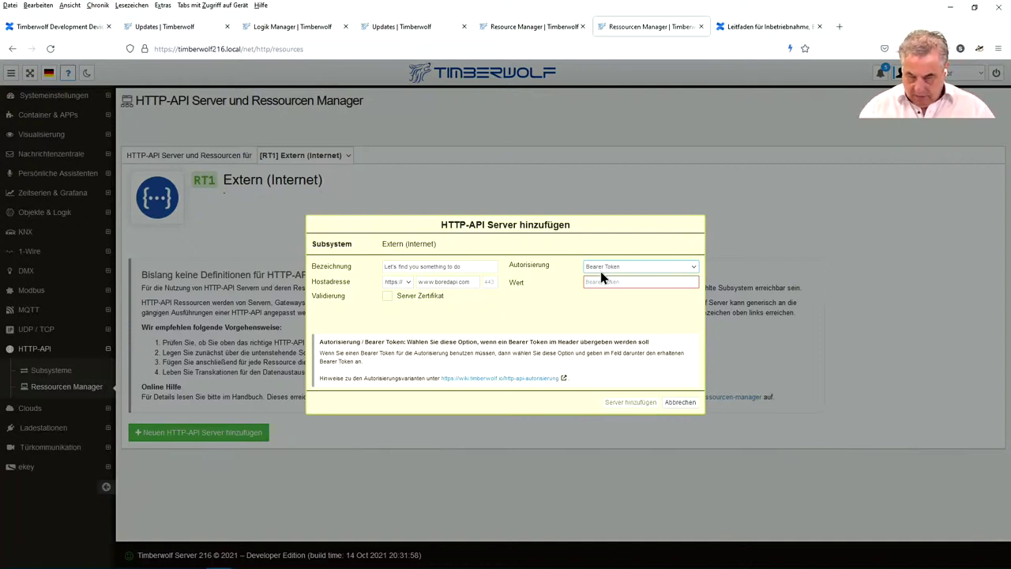
{"action": "left_click", "coordinate": [586, 282]}
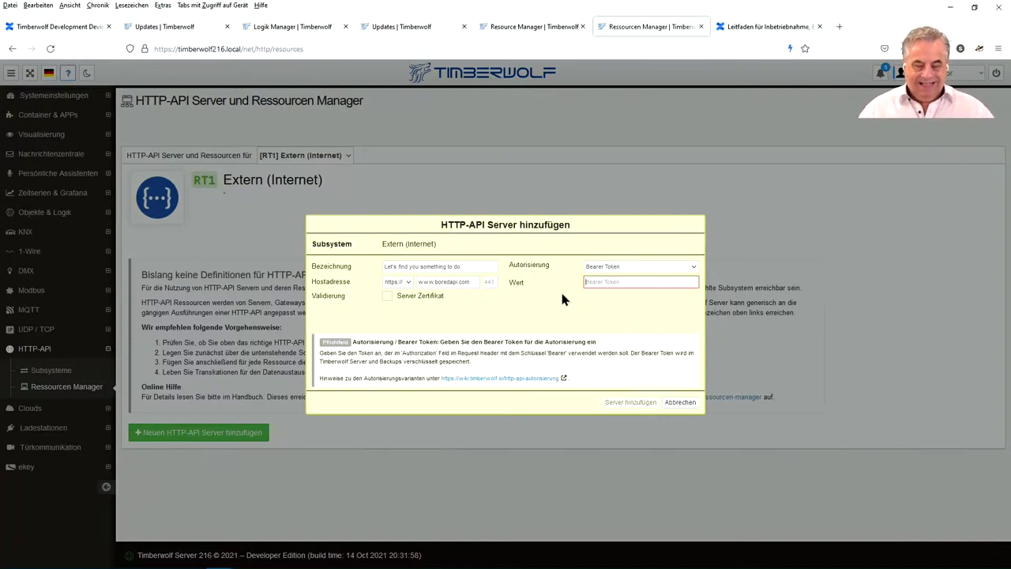
- Set the server's authorization to KEINE and add the server to the Extern (Internet) subsystem
{"action": "left_click", "coordinate": [612, 268]}
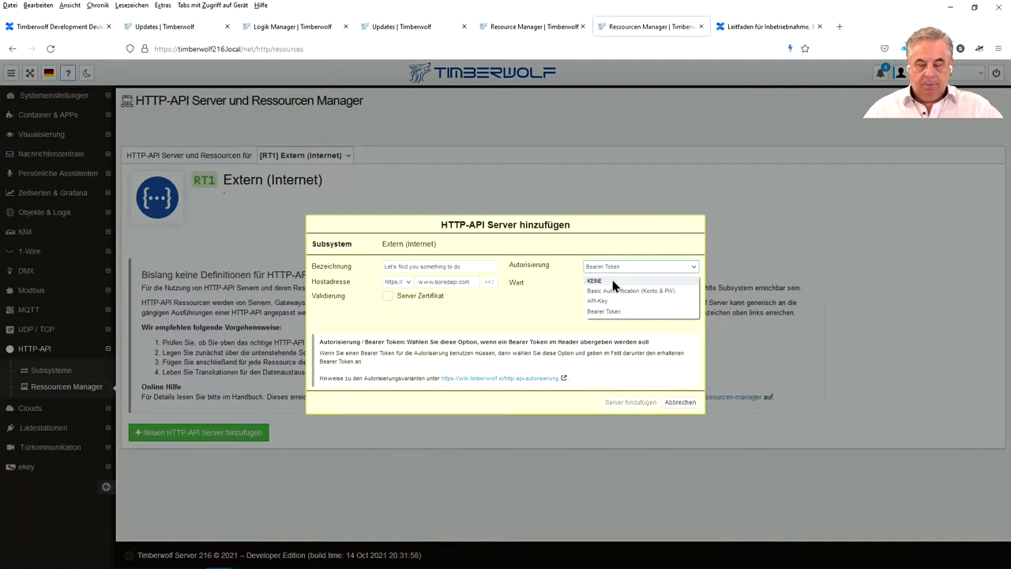
{"action": "left_click", "coordinate": [612, 280]}
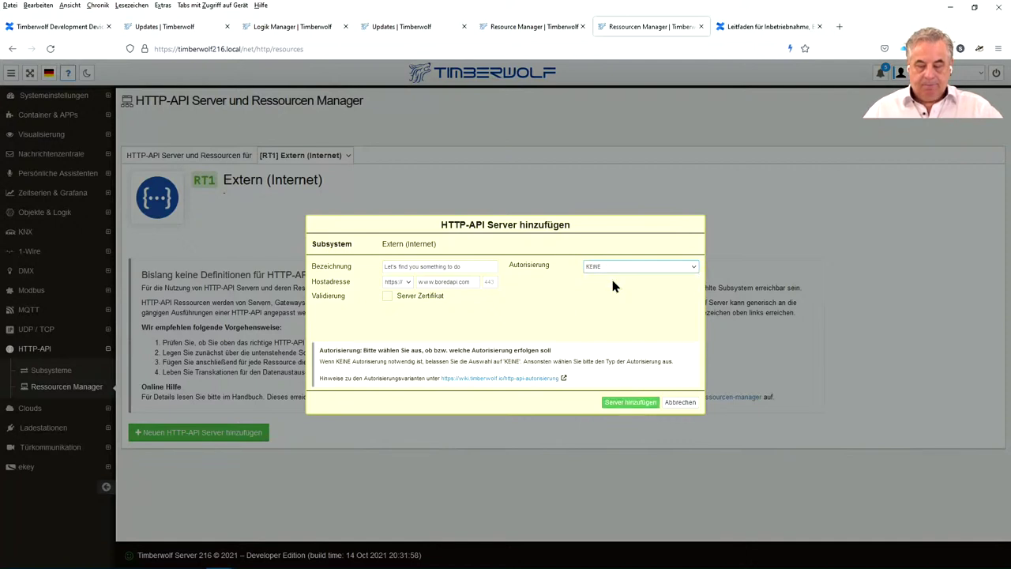
{"action": "left_click", "coordinate": [639, 407]}
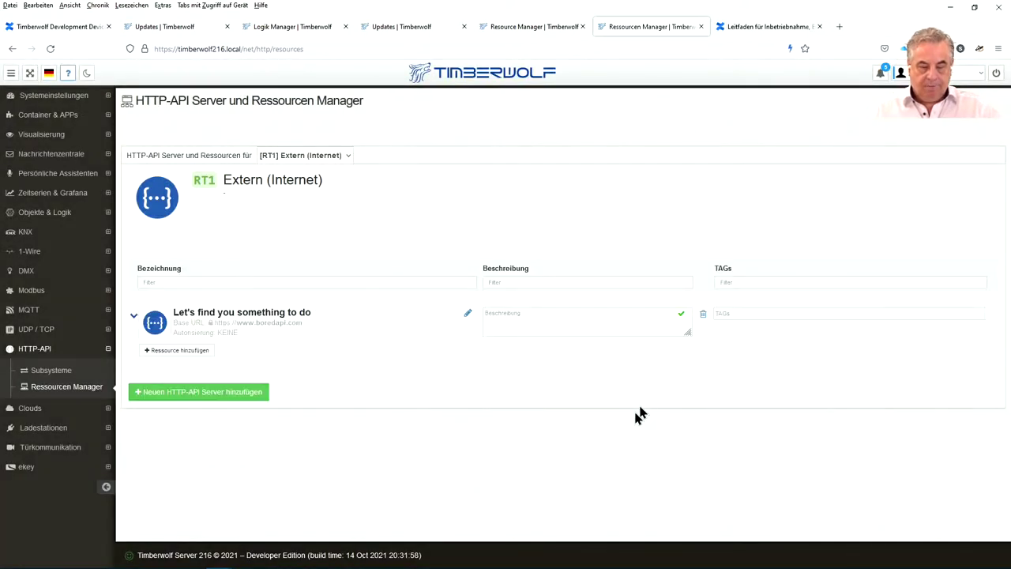
- Add the tag "demo" to the "Let's find you something to do" server
{"action": "left_click", "coordinate": [747, 314]}
{"action": "type", "text": "demo"}
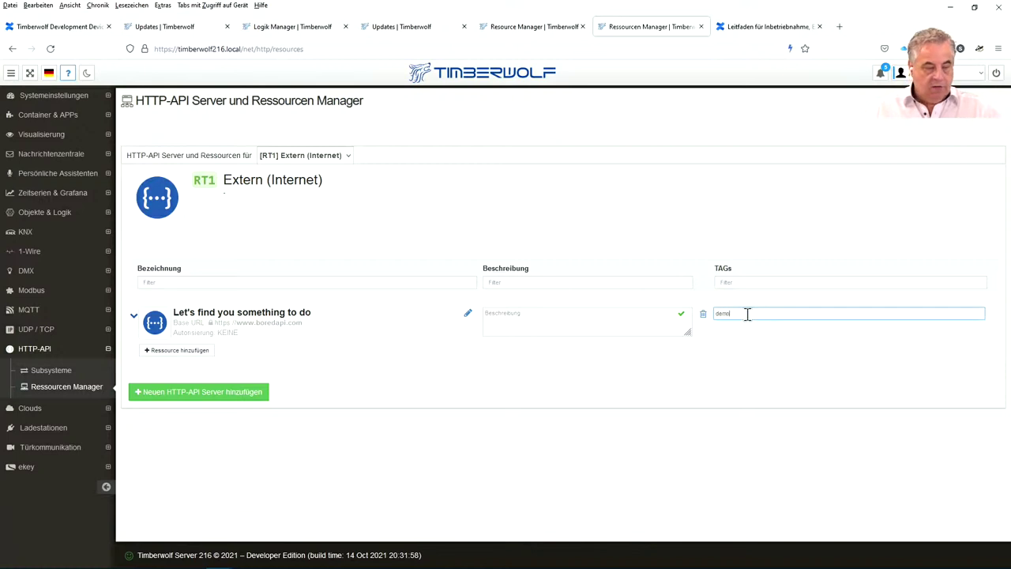
{"action": "key", "text": "Return"}
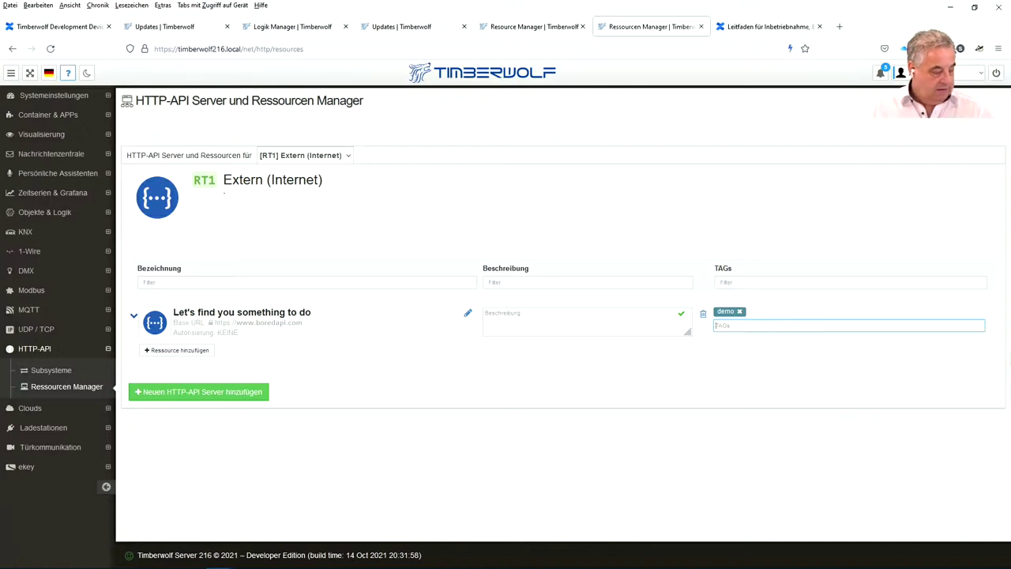
- Start a new resource for the boredapi server with the URI /api/activity and the name "activity"
{"action": "key", "text": "alt+Tab"}
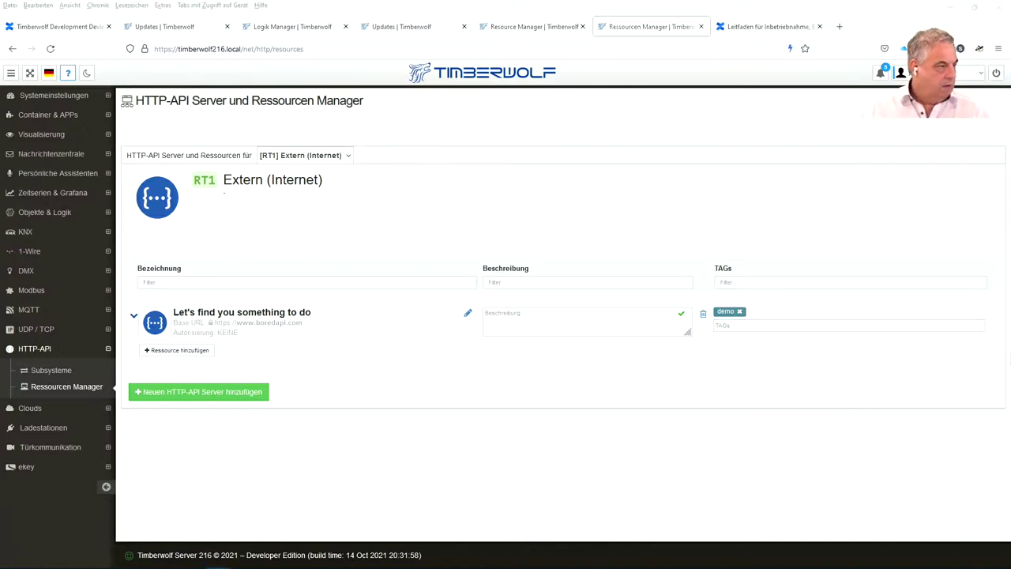
{"action": "left_click", "coordinate": [190, 353]}
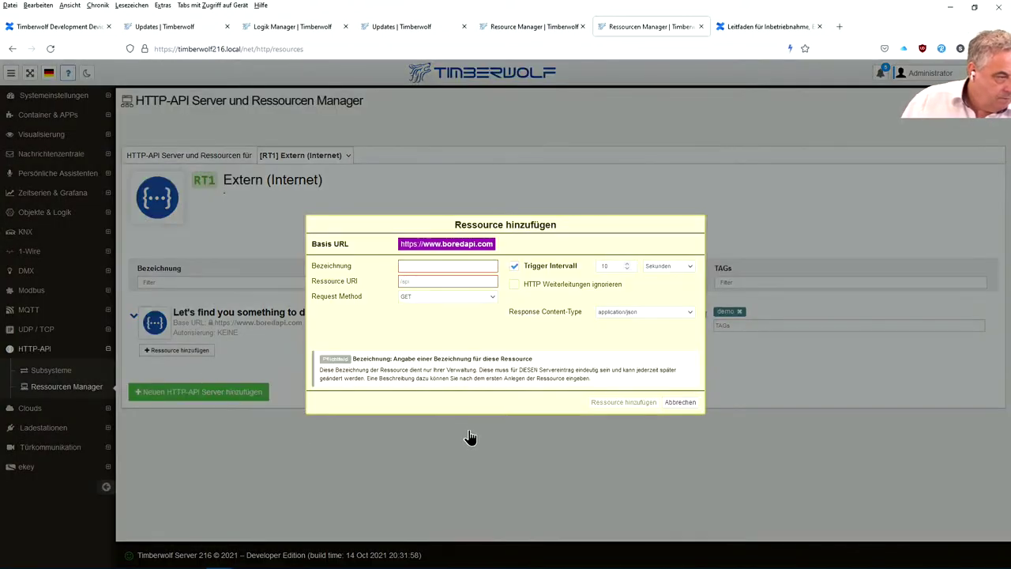
{"action": "left_click", "coordinate": [414, 281]}
{"action": "type", "text": "/api/activity"}
{"action": "double_click", "coordinate": [420, 281]}
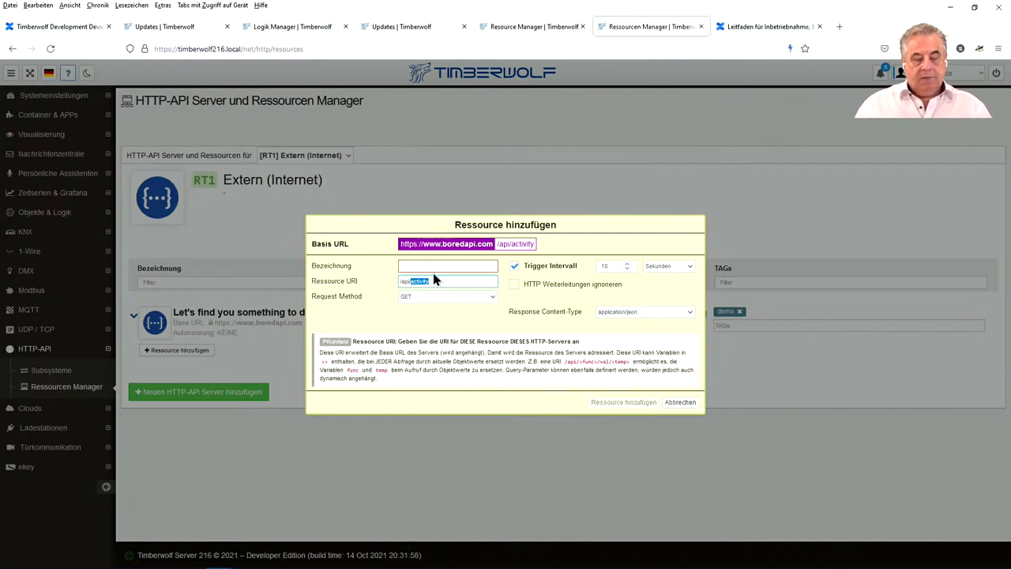
{"action": "key", "text": "ctrl+c"}
{"action": "left_click", "coordinate": [427, 265]}
{"action": "key", "text": "ctrl+v"}
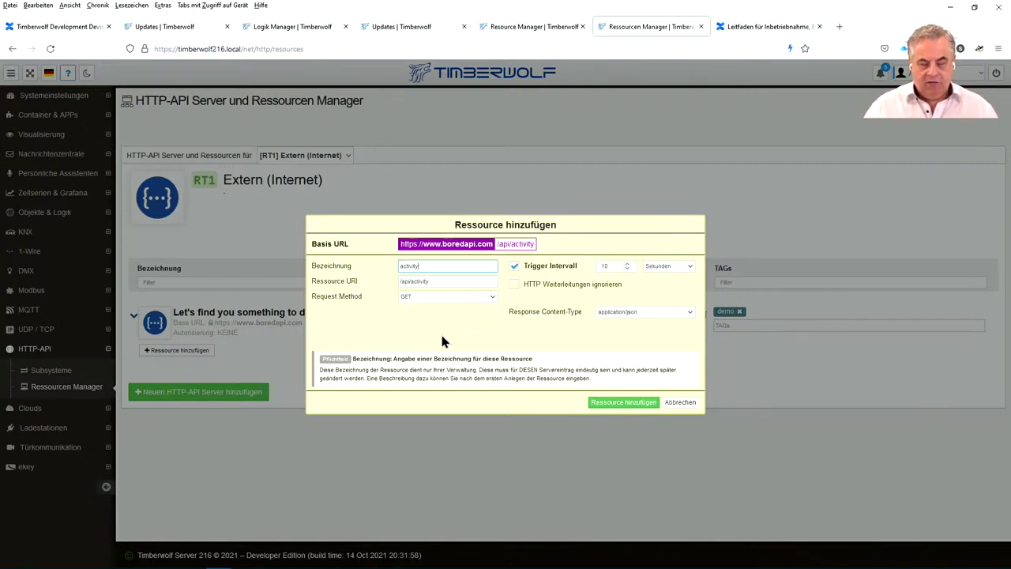
- Review the resource URI and how it is appended to the base URL
{"action": "left_click_drag", "start_coordinate": [430, 281], "coordinate": [399, 277]}
{"action": "left_click", "coordinate": [387, 295]}
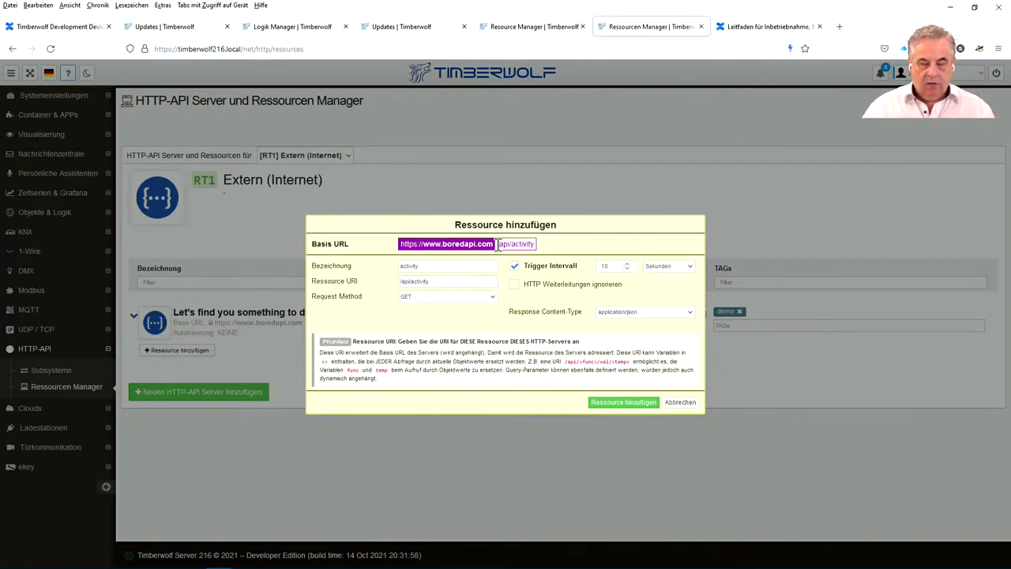
{"action": "left_click_drag", "start_coordinate": [495, 244], "coordinate": [550, 247]}
{"action": "left_click", "coordinate": [551, 247]}
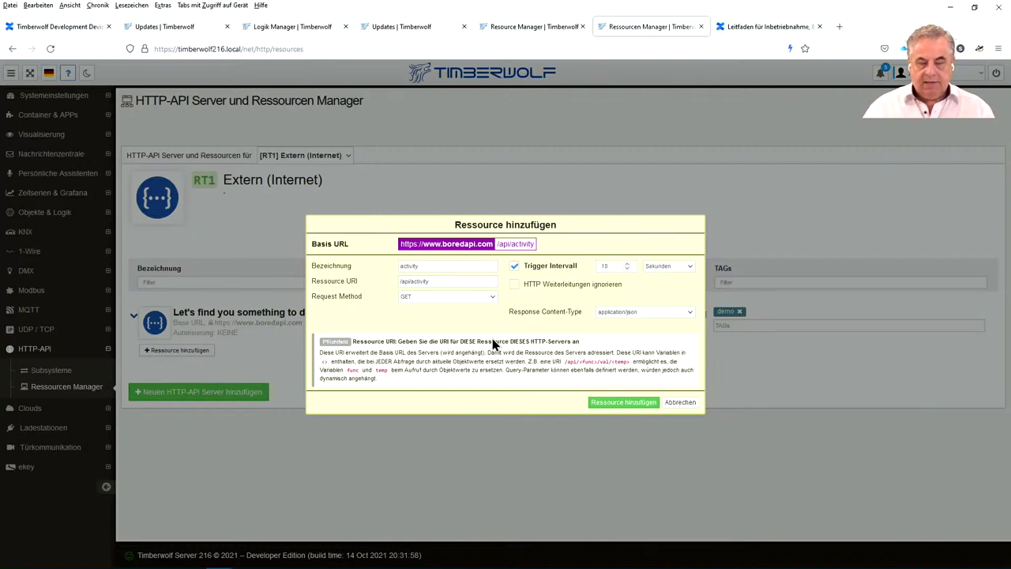
- Try POST as the resource's request method, inspect its request content types, and return the method to GET
{"action": "left_click", "coordinate": [462, 297]}
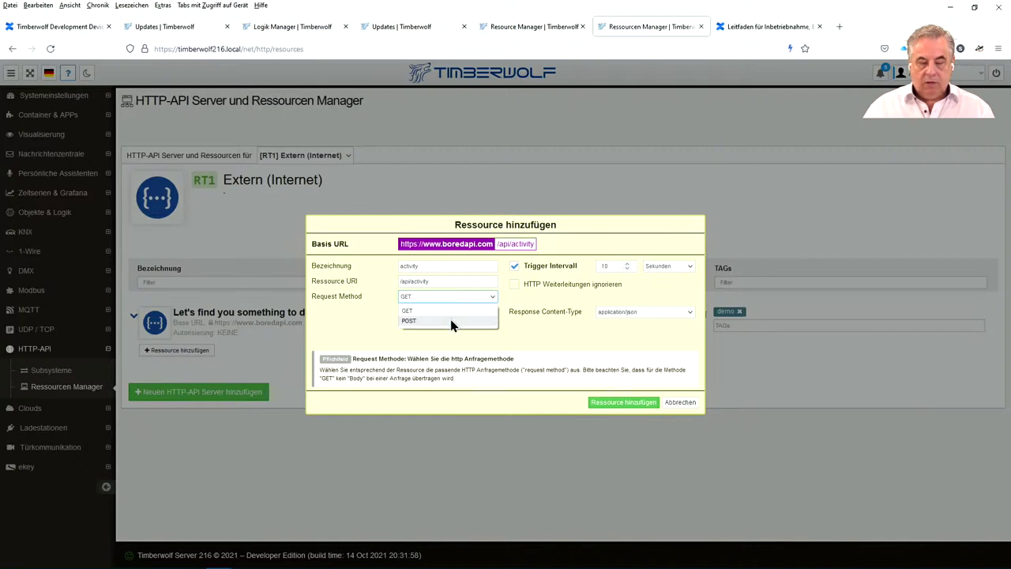
{"action": "left_click", "coordinate": [449, 312]}
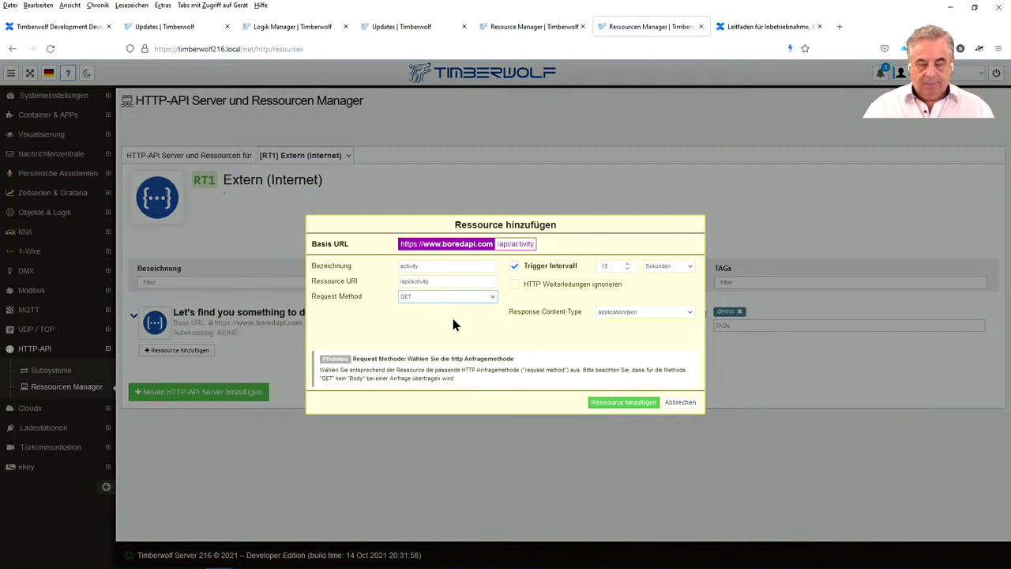
{"action": "left_click", "coordinate": [454, 297]}
{"action": "left_click", "coordinate": [436, 322]}
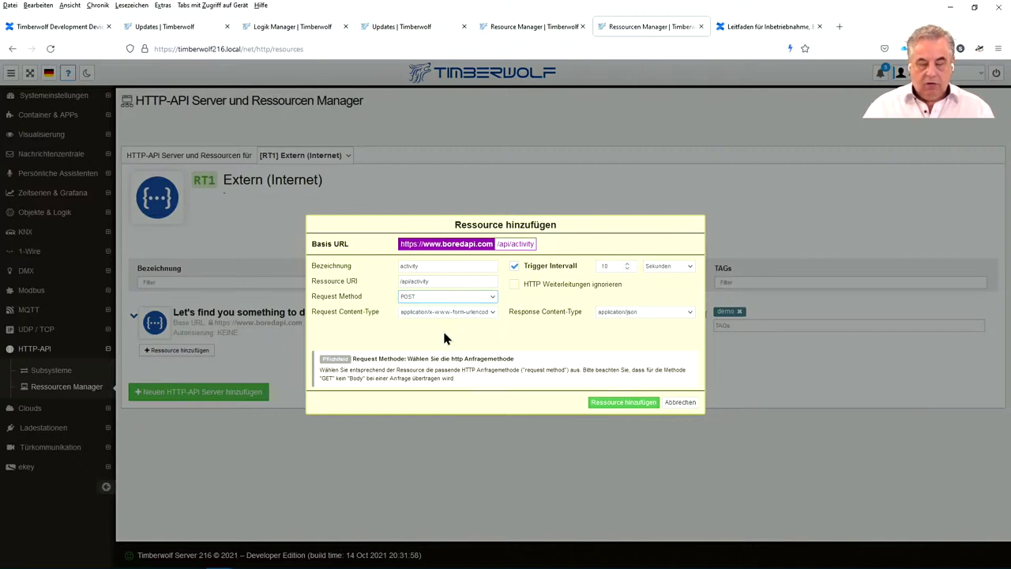
{"action": "left_click", "coordinate": [453, 312]}
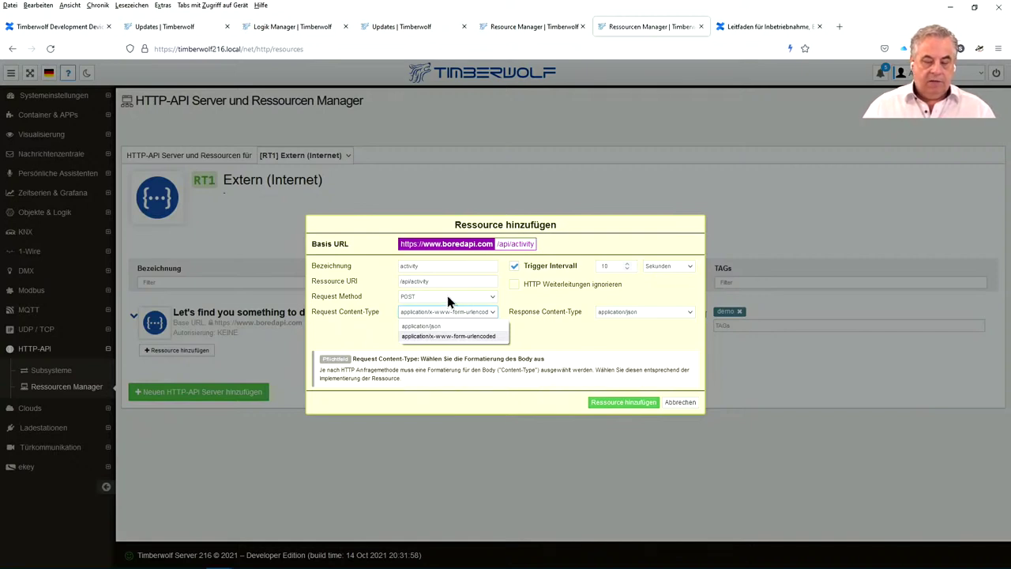
{"action": "left_click", "coordinate": [447, 295]}
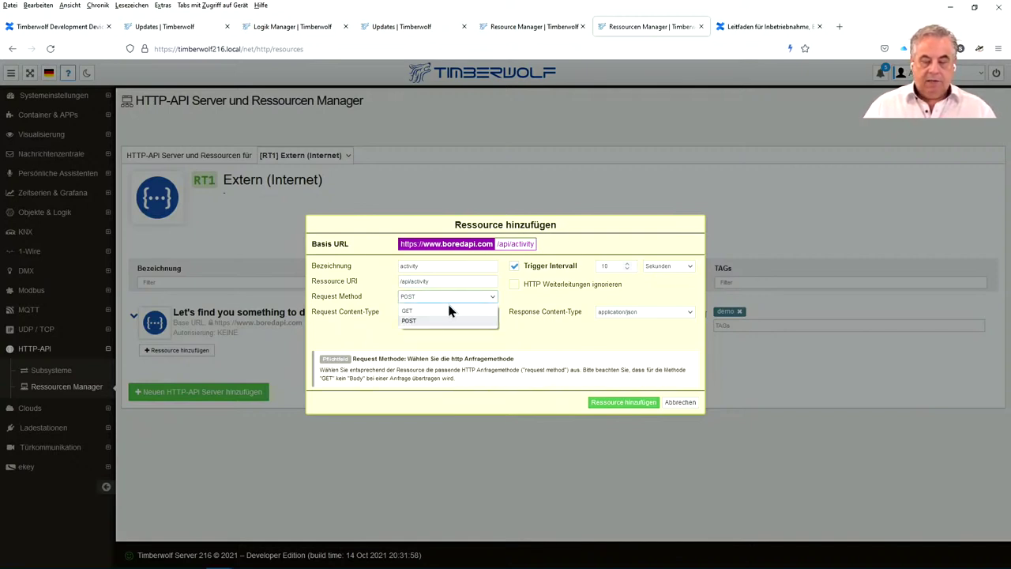
{"action": "left_click", "coordinate": [447, 310]}
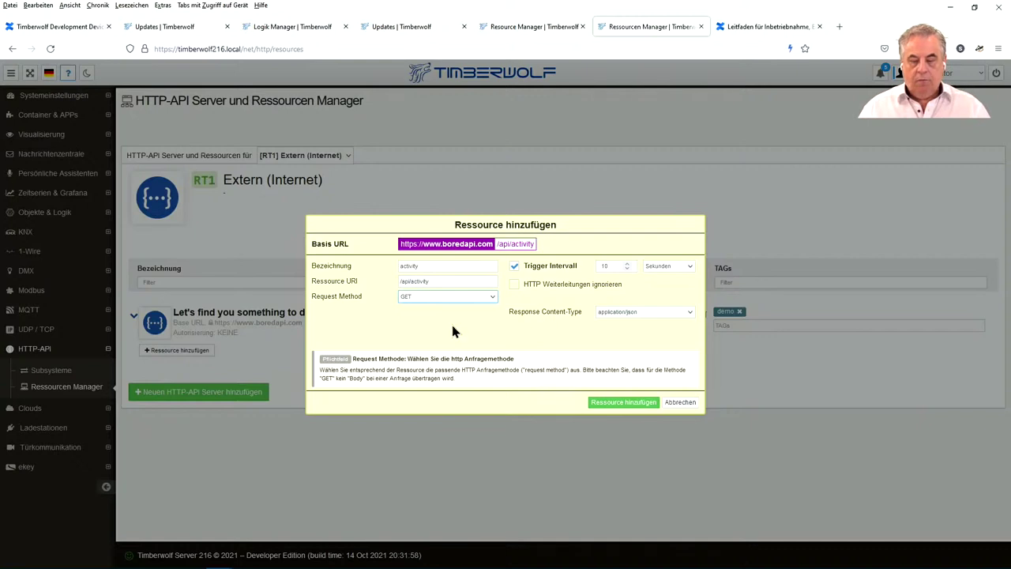
- Inspect the trigger interval's unit setting and try the option for following HTTP redirects, switching it off again
{"action": "left_click", "coordinate": [682, 267]}
{"action": "left_click", "coordinate": [697, 251]}
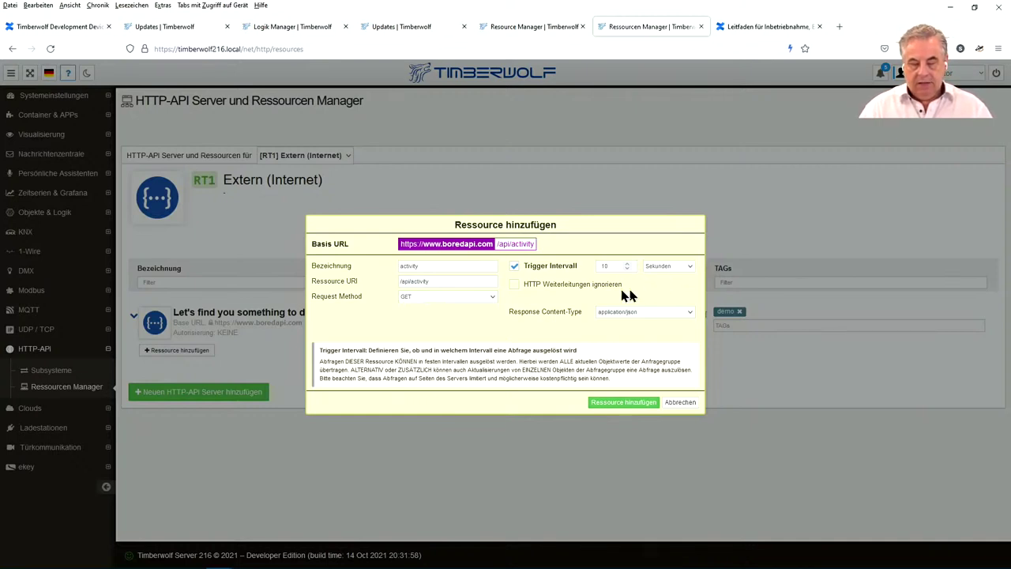
{"action": "left_click", "coordinate": [556, 284]}
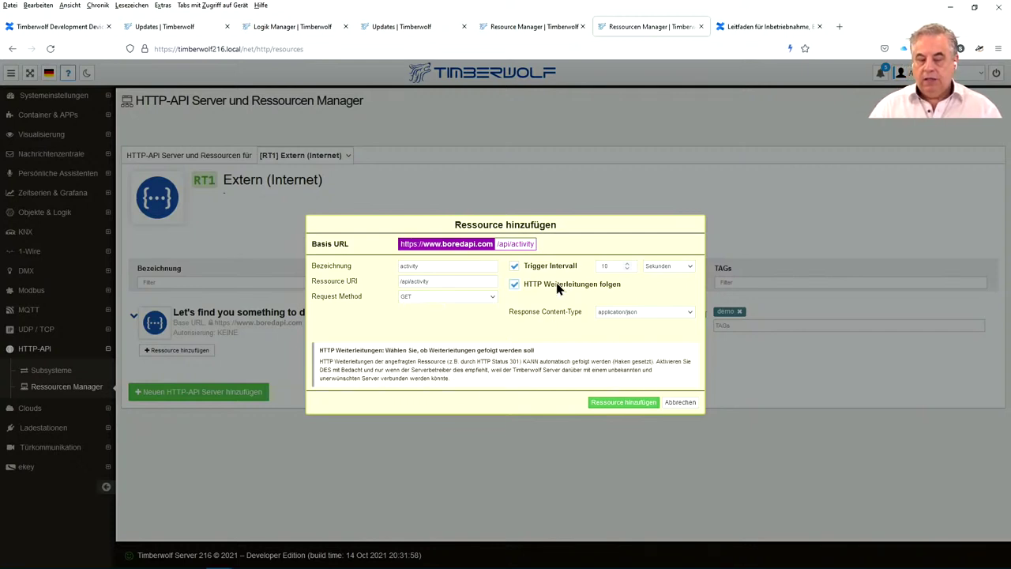
{"action": "left_click", "coordinate": [556, 284]}
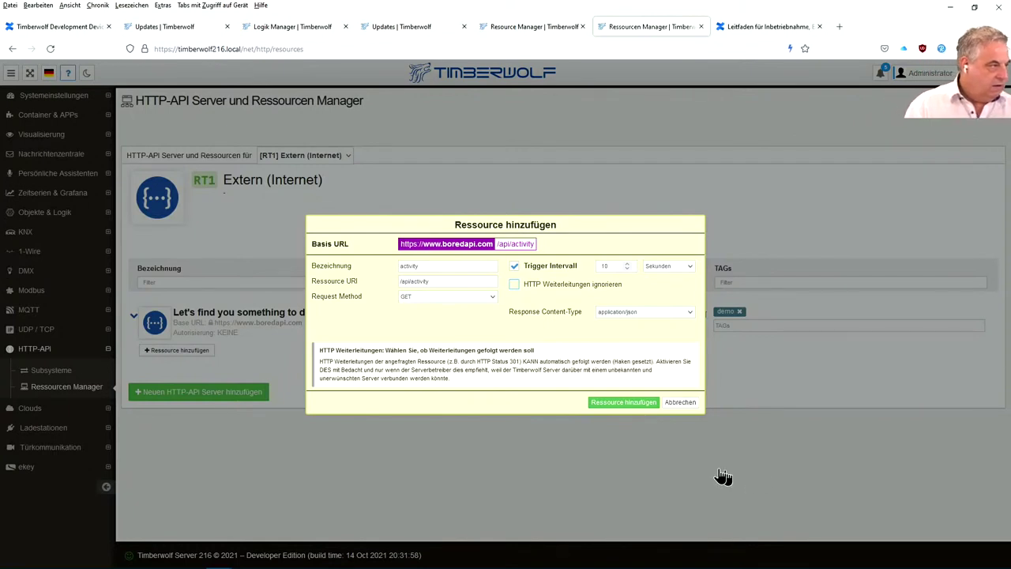
- Choose application/json as the response content type and add the activity resource to the server
{"action": "left_click", "coordinate": [615, 313]}
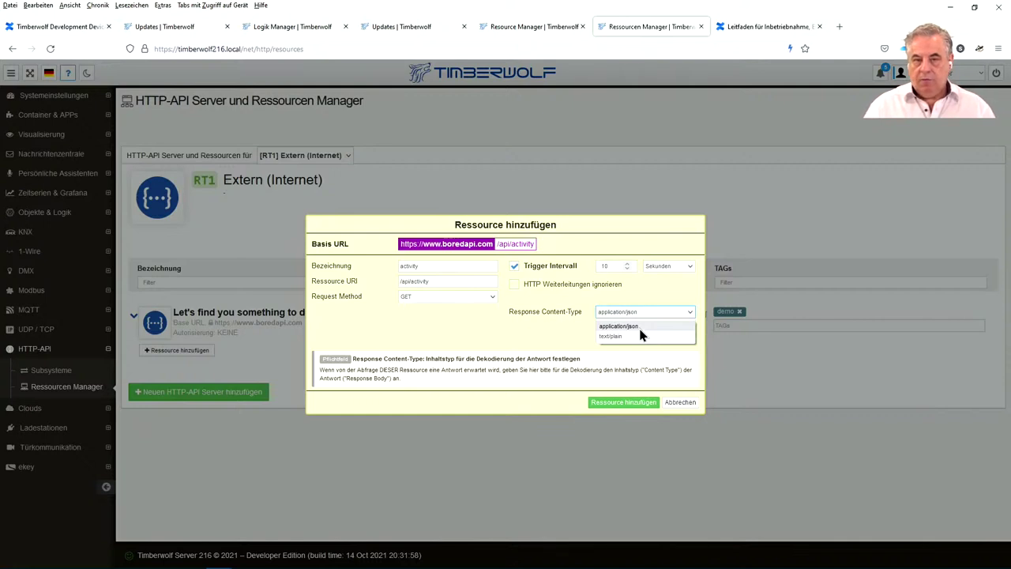
{"action": "left_click", "coordinate": [640, 330]}
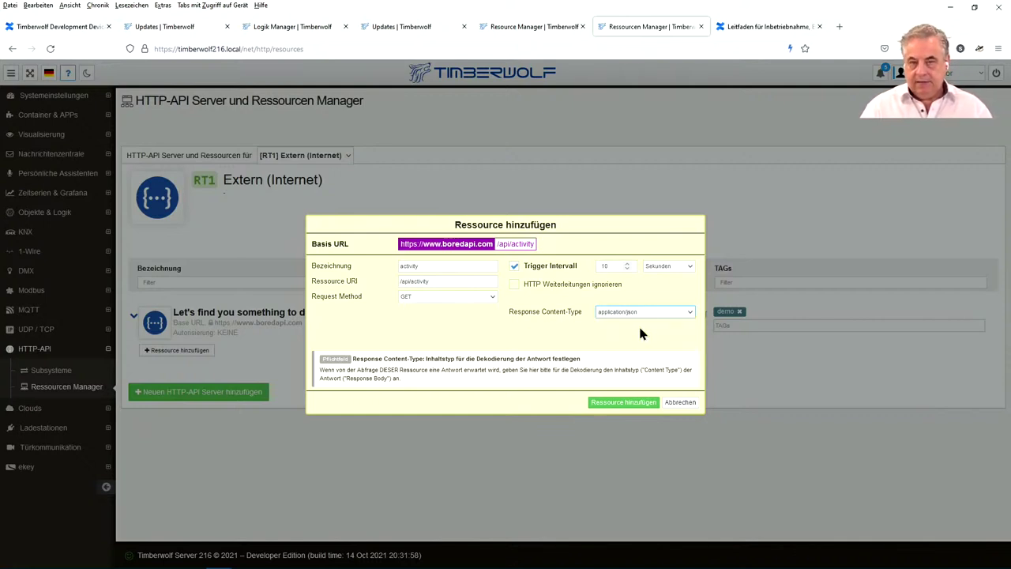
{"action": "left_click", "coordinate": [638, 405]}
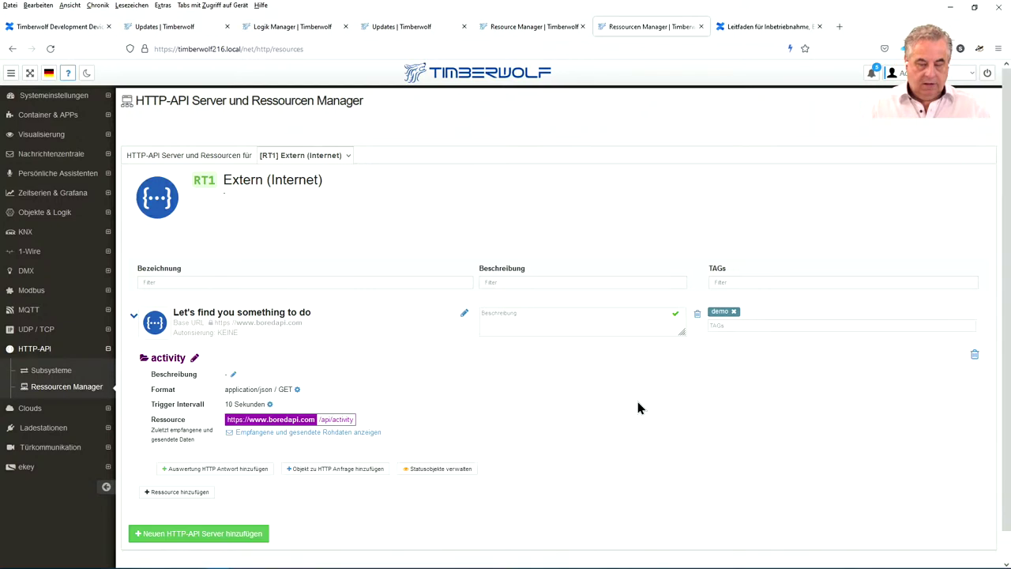
- Give the activity resource the description "Beschreibung Ressource"
{"action": "scroll", "coordinate": [637, 398], "scroll_direction": "down", "scroll_amount": 1}
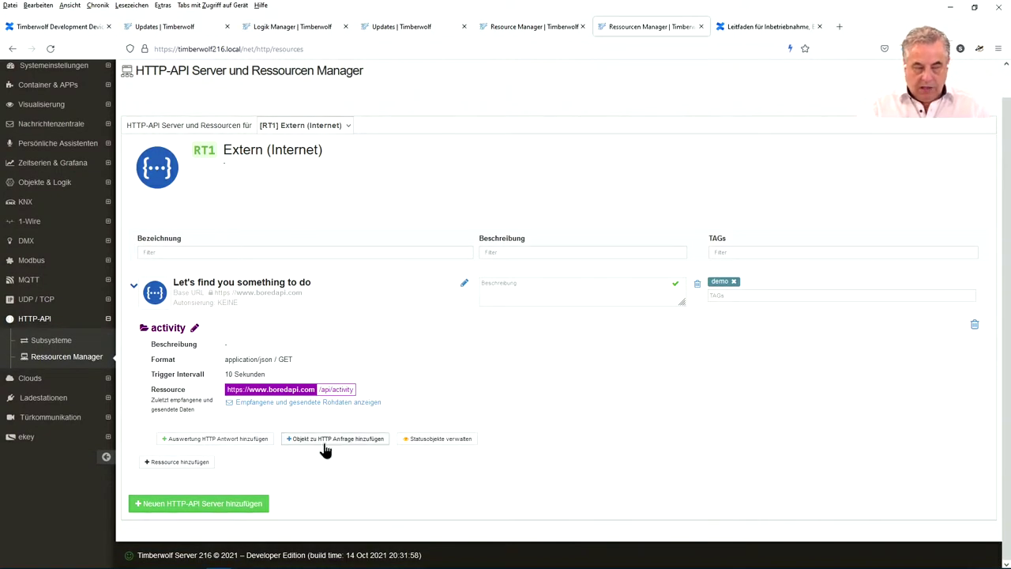
{"action": "mouse_move", "coordinate": [318, 415]}
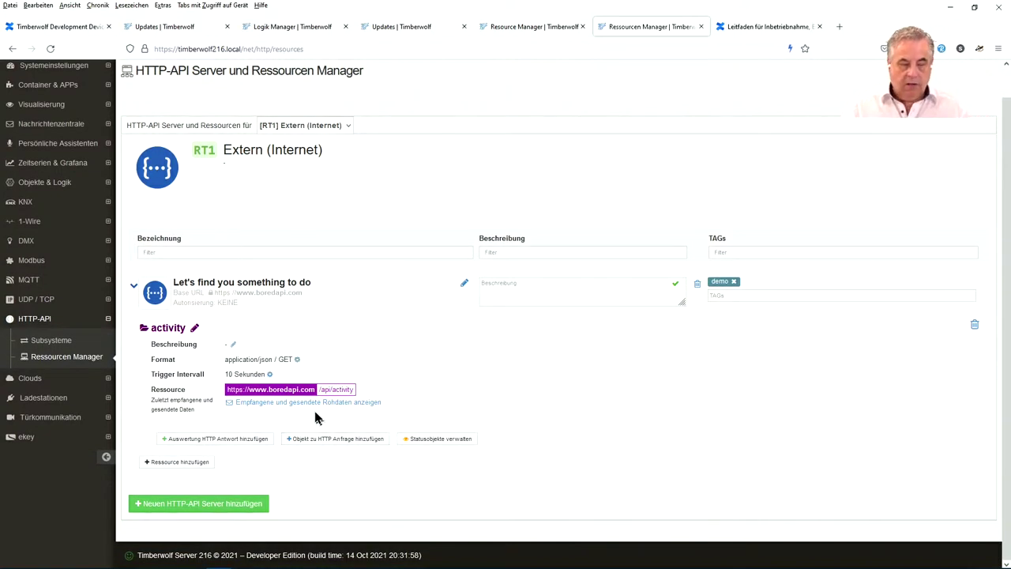
{"action": "left_click", "coordinate": [235, 345]}
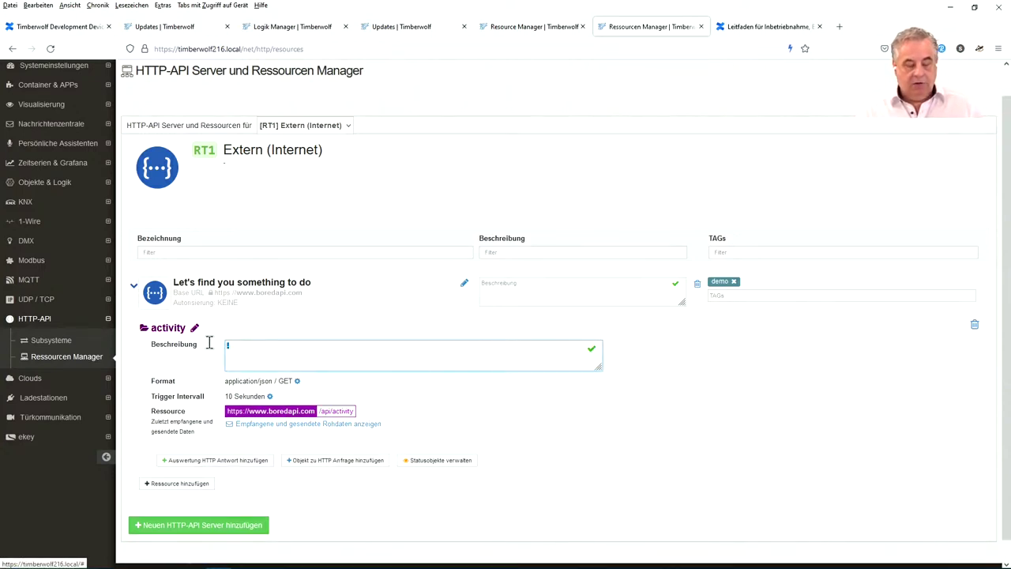
{"action": "type", "text": "Beschreibun"}
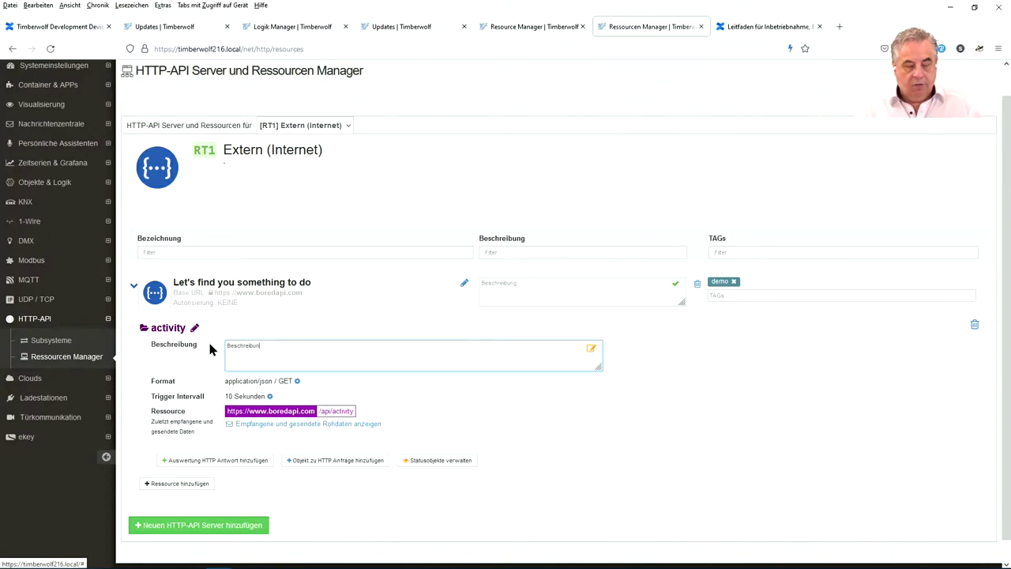
{"action": "type", "text": "g Resso"}
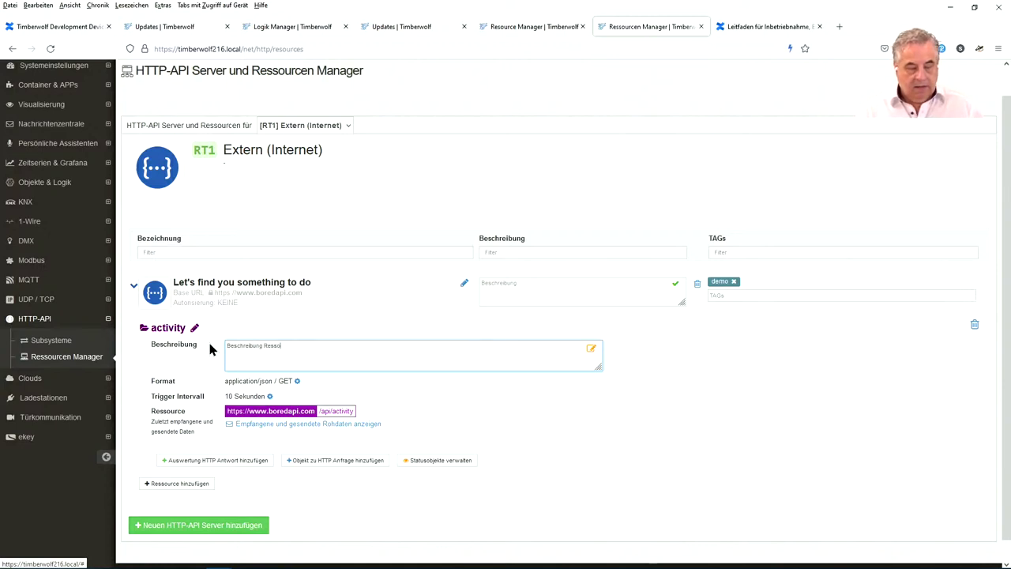
{"action": "type", "text": "urce"}
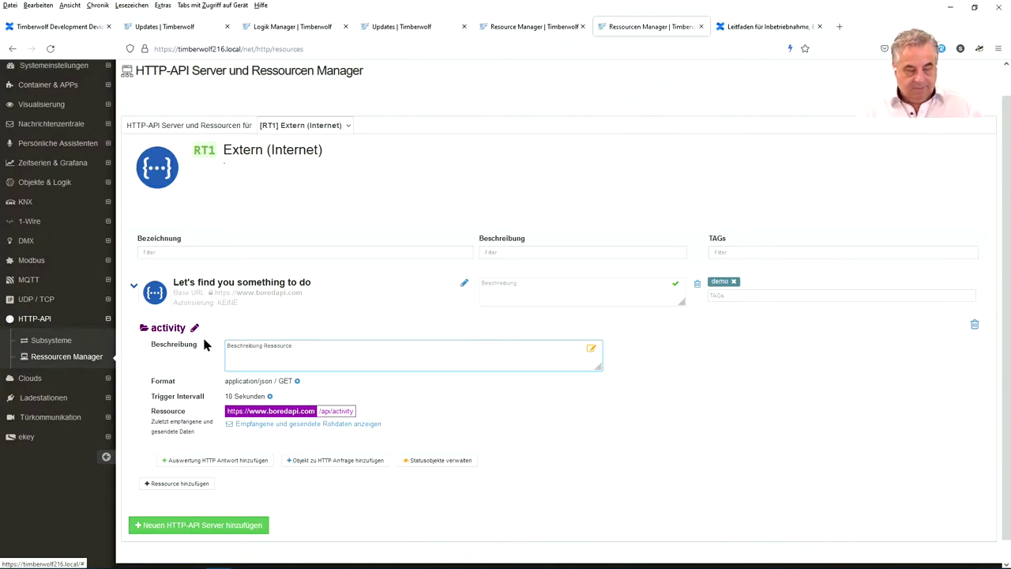
{"action": "left_click", "coordinate": [698, 444]}
- Display the activity resource's raw sent and received data, and check its trigger interval in the resource settings without changing anything
{"action": "left_click", "coordinate": [327, 403]}
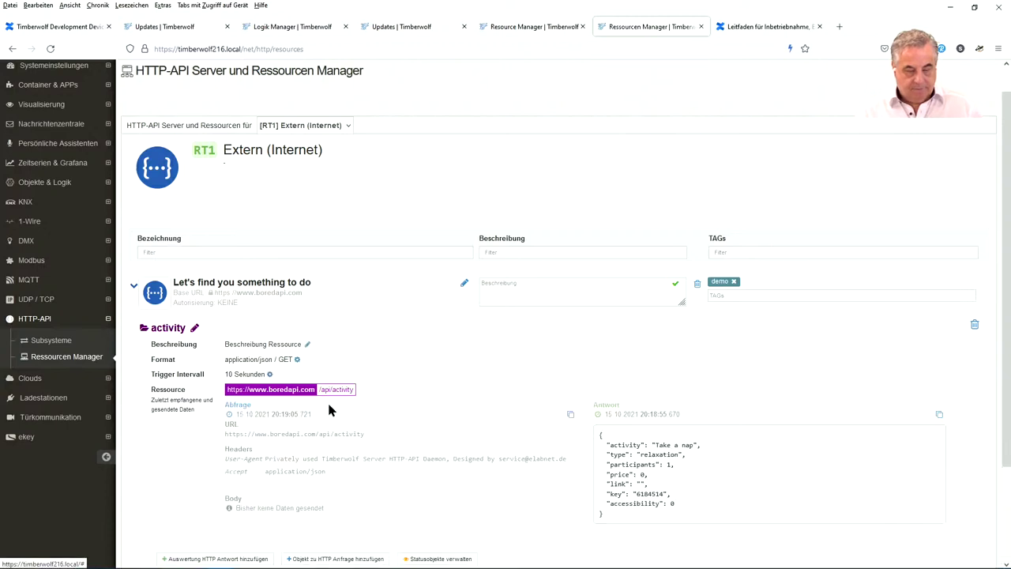
{"action": "scroll", "coordinate": [398, 410], "scroll_direction": "down", "scroll_amount": 3}
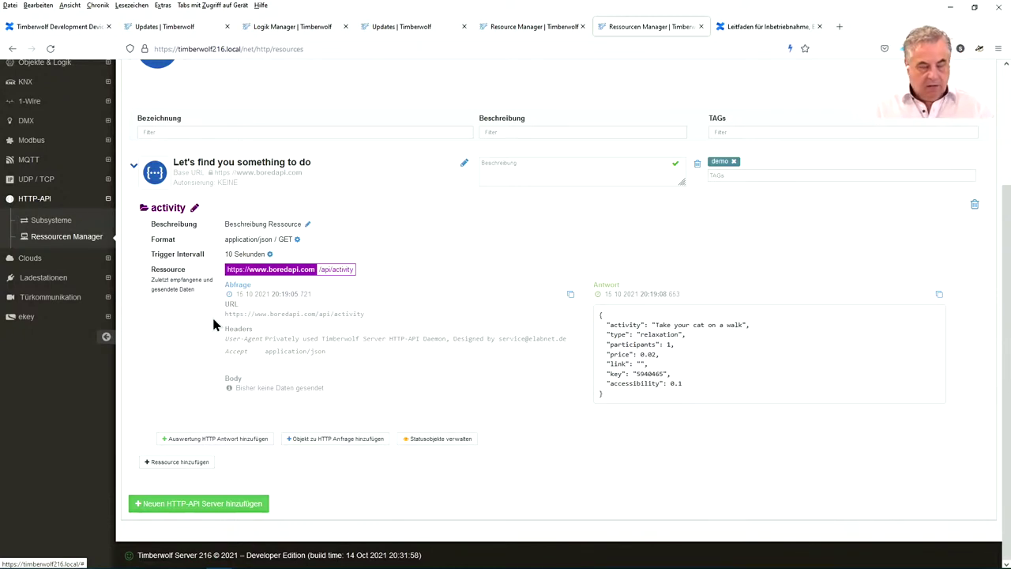
{"action": "left_click", "coordinate": [270, 268]}
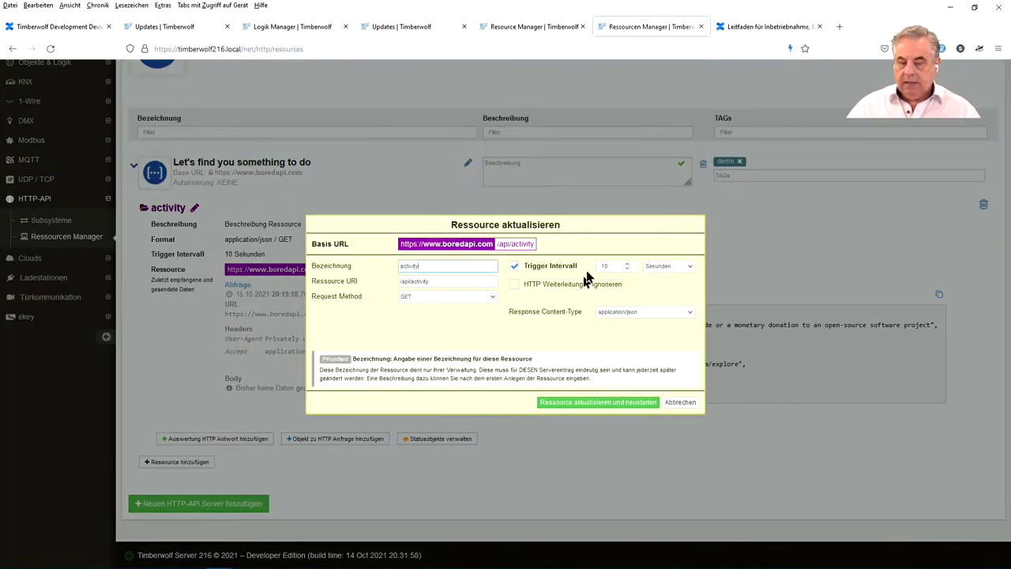
{"action": "left_click", "coordinate": [678, 403]}
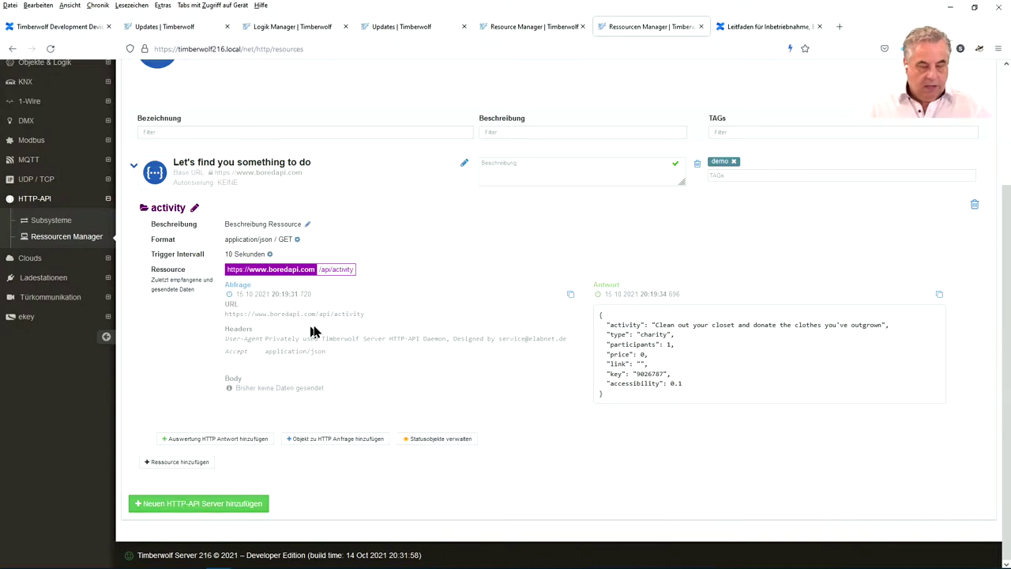
- Examine the request URL and the complete JSON response in the activity resource's raw data
{"action": "left_click_drag", "start_coordinate": [365, 313], "coordinate": [225, 312]}
{"action": "left_click", "coordinate": [222, 324]}
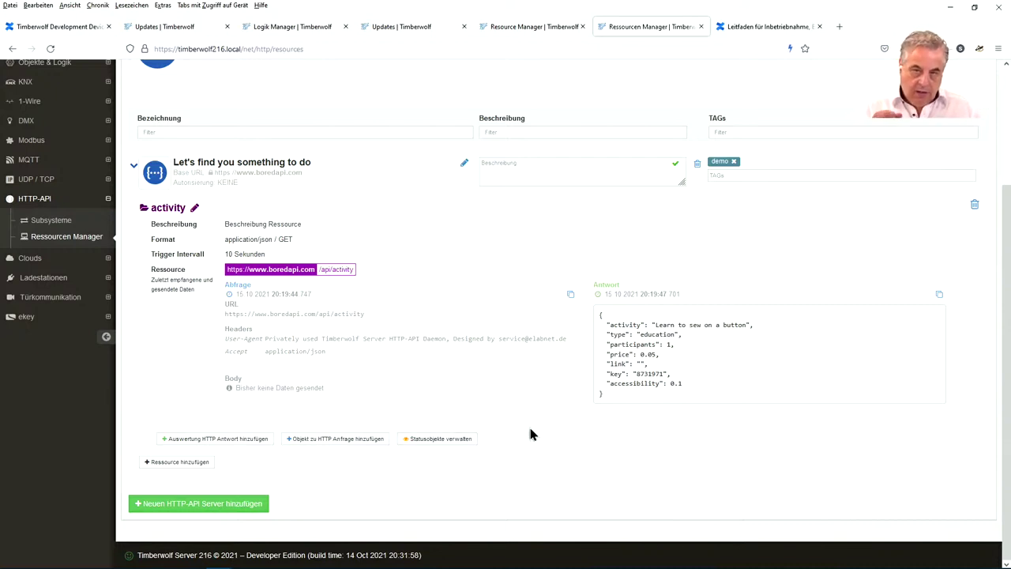
{"action": "left_click_drag", "start_coordinate": [617, 398], "coordinate": [598, 314]}
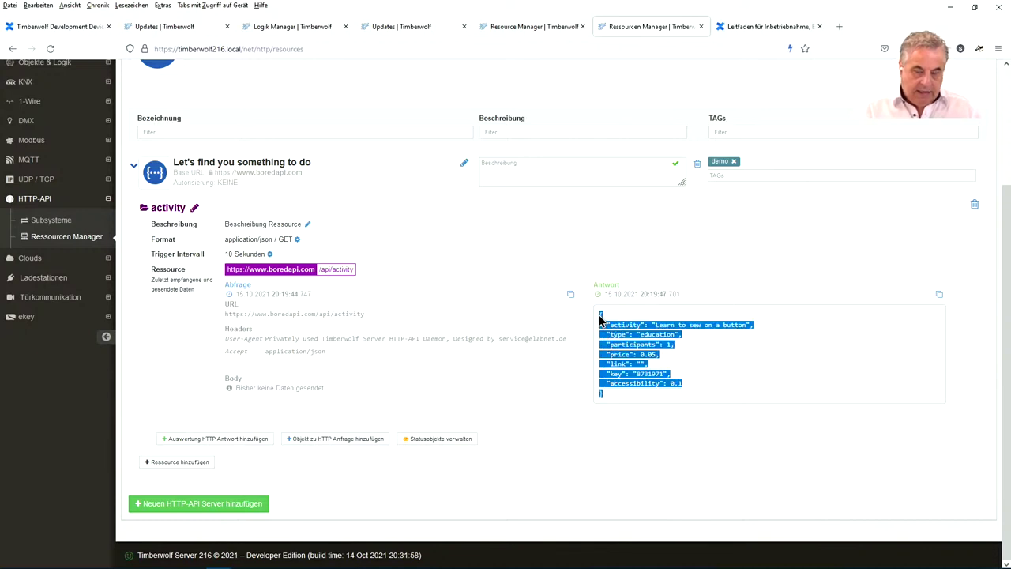
{"action": "left_click", "coordinate": [588, 432]}
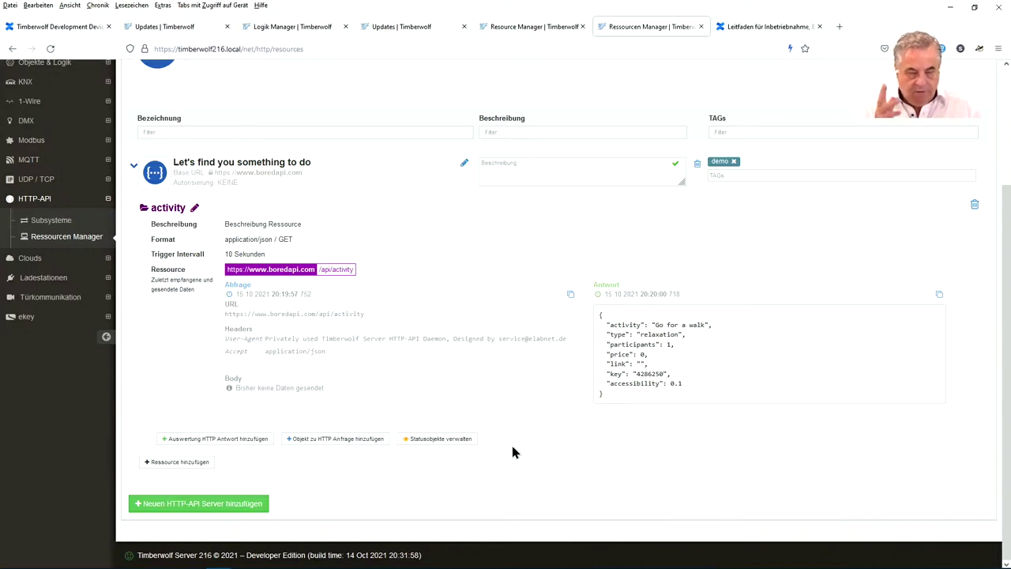
- Add the status objects for request warnings, errors and status codes to the activity resource and look through them
{"action": "left_click", "coordinate": [467, 439]}
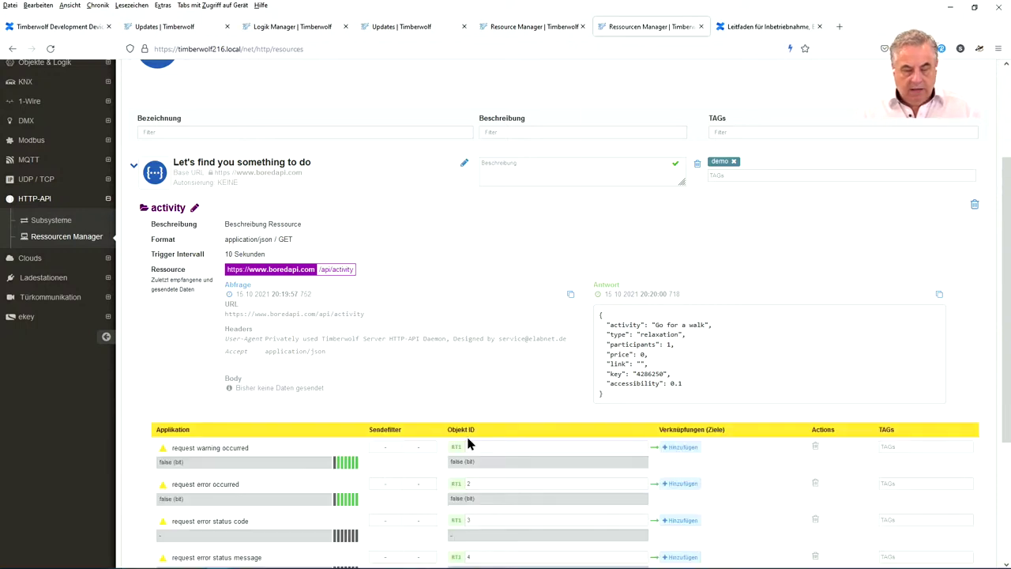
{"action": "scroll", "coordinate": [467, 442], "scroll_direction": "down", "scroll_amount": 1}
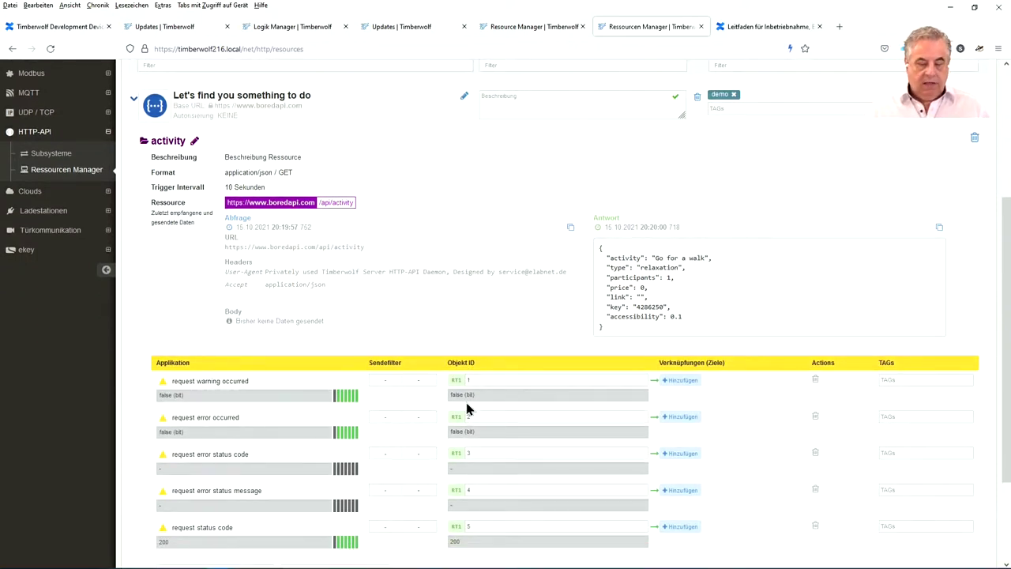
{"action": "scroll", "coordinate": [465, 408], "scroll_direction": "down", "scroll_amount": 1}
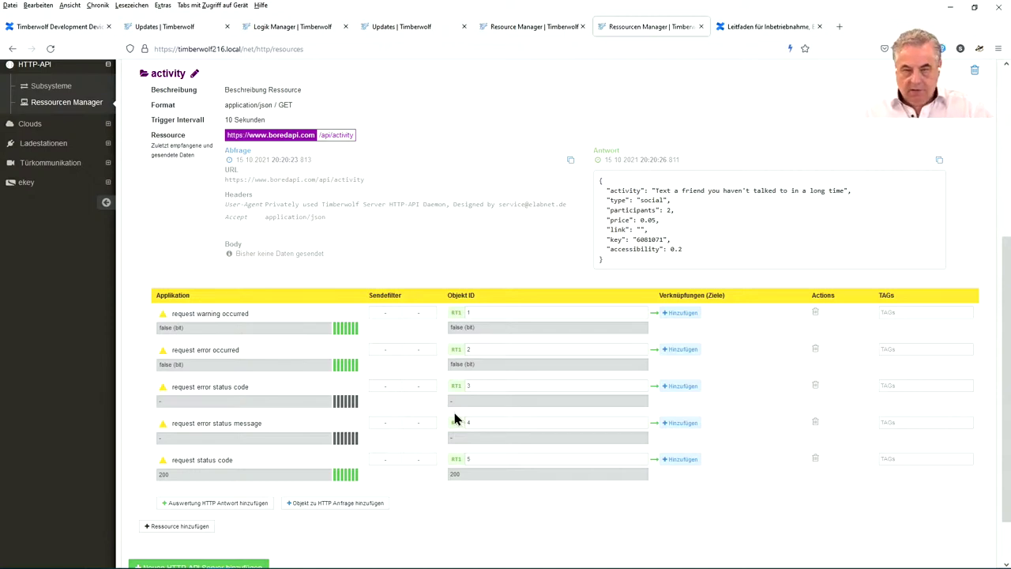
- Try the faulty URI /api/activityddd for the activity resource, restart it, and examine the server's response
{"action": "left_click", "coordinate": [269, 131]}
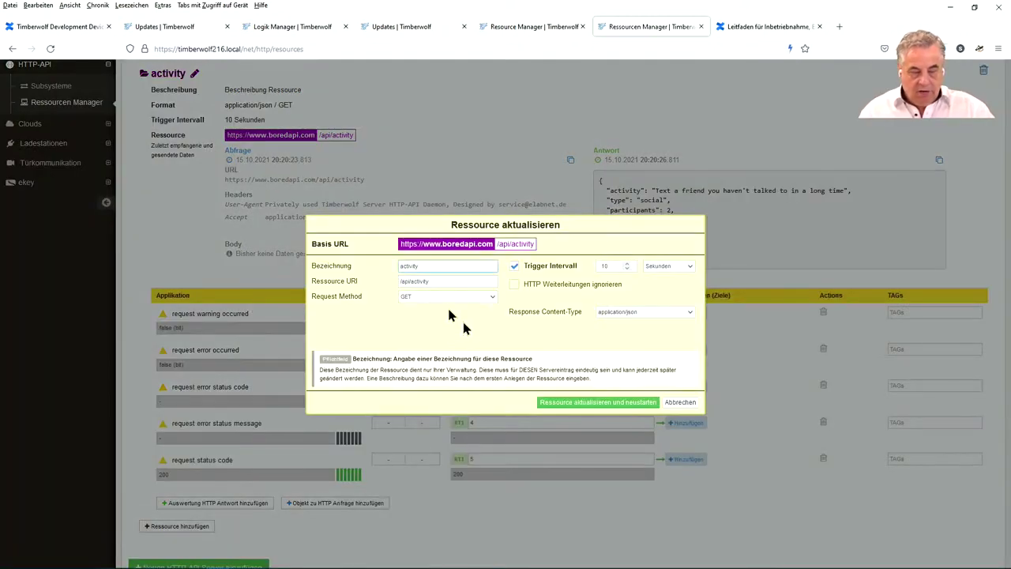
{"action": "left_click", "coordinate": [431, 281]}
{"action": "type", "text": "ddd"}
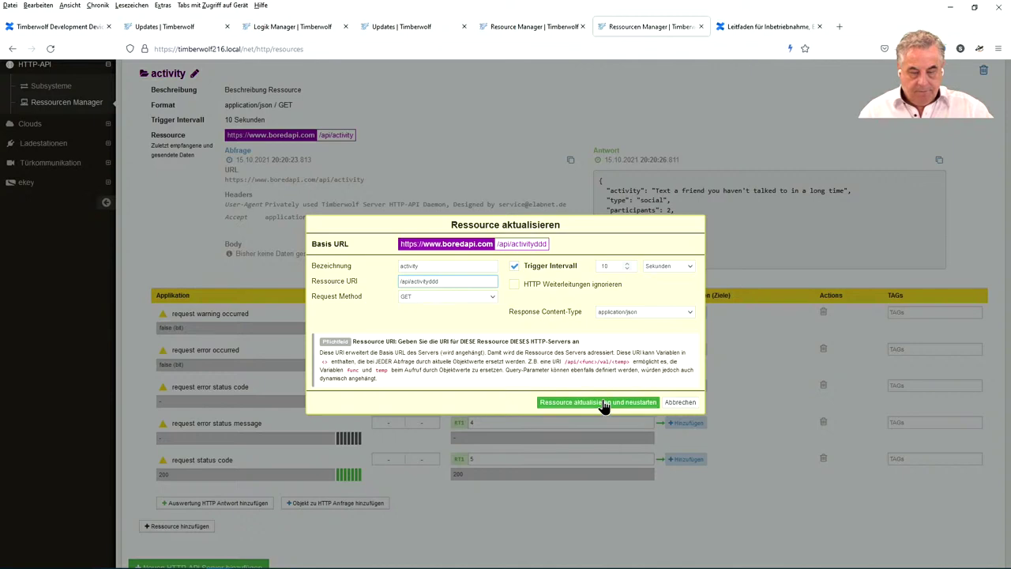
{"action": "left_click", "coordinate": [604, 403]}
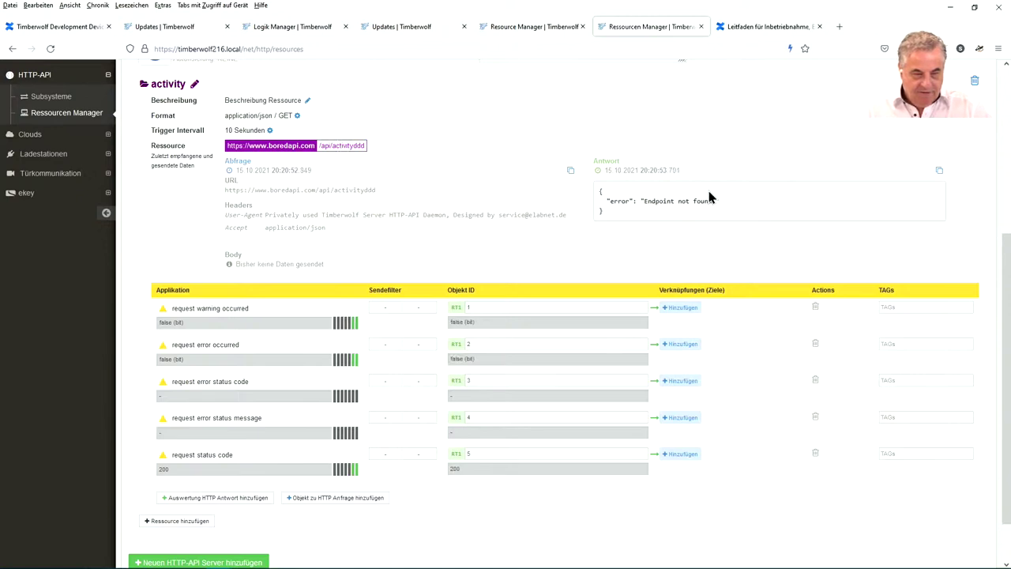
{"action": "left_click_drag", "start_coordinate": [714, 200], "coordinate": [638, 201]}
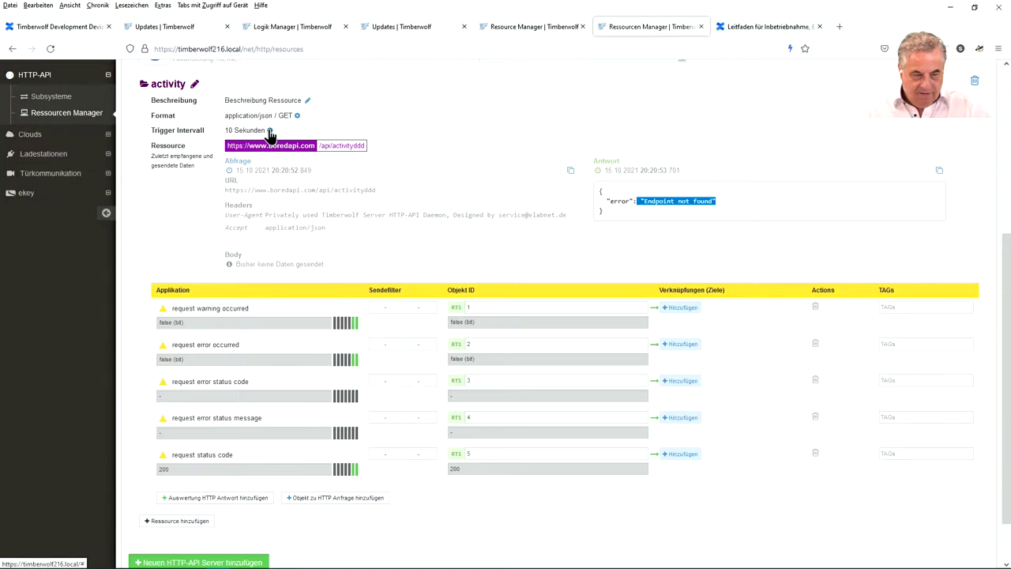
- Restore the activity resource's URI to /api/activity, and update and restart the resource
{"action": "left_click", "coordinate": [270, 132]}
{"action": "left_click", "coordinate": [461, 280]}
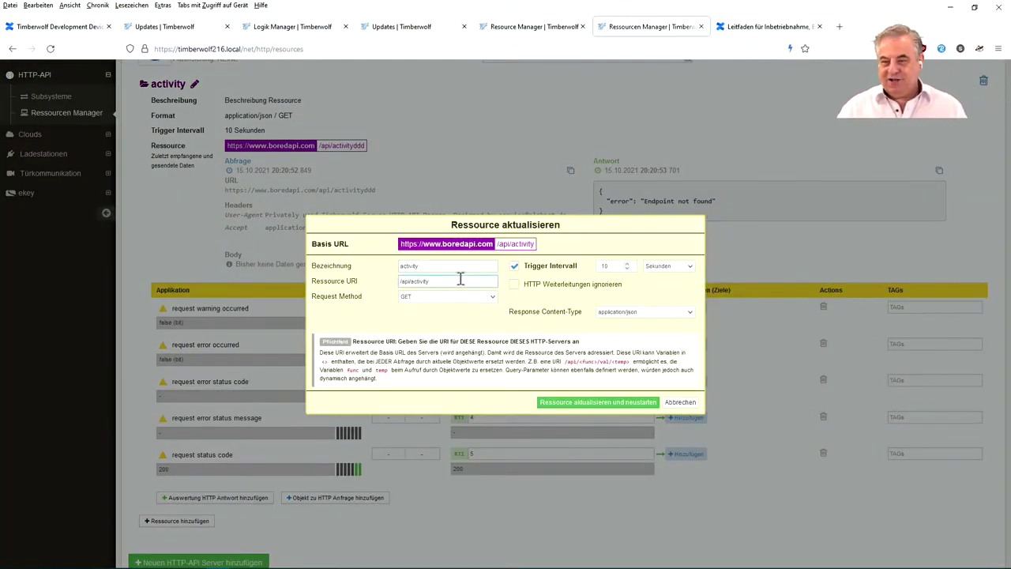
{"action": "key", "text": "BackSpace"}
{"action": "key", "text": "BackSpace"}
{"action": "key", "text": "BackSpace"}
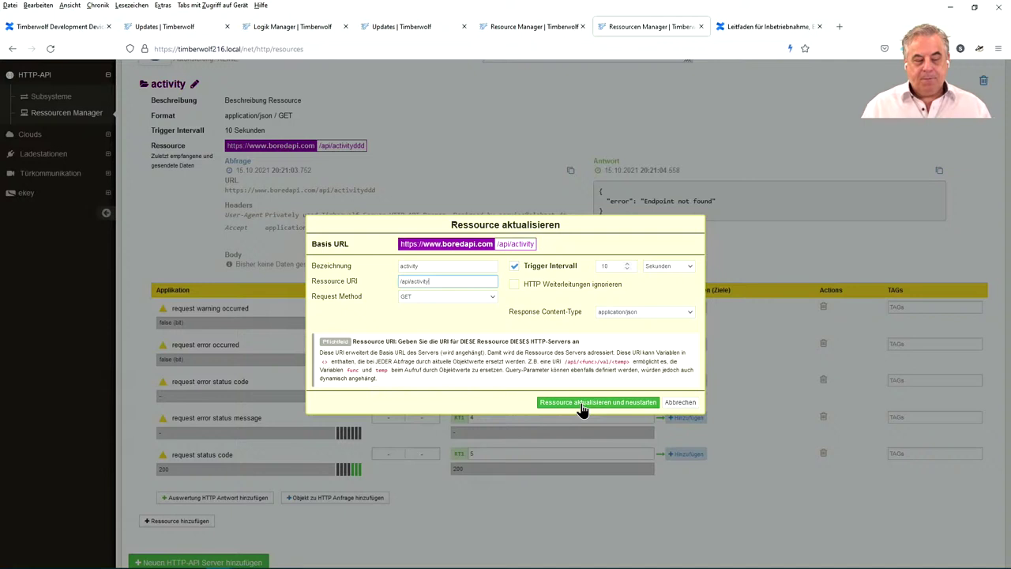
{"action": "left_click", "coordinate": [582, 404]}
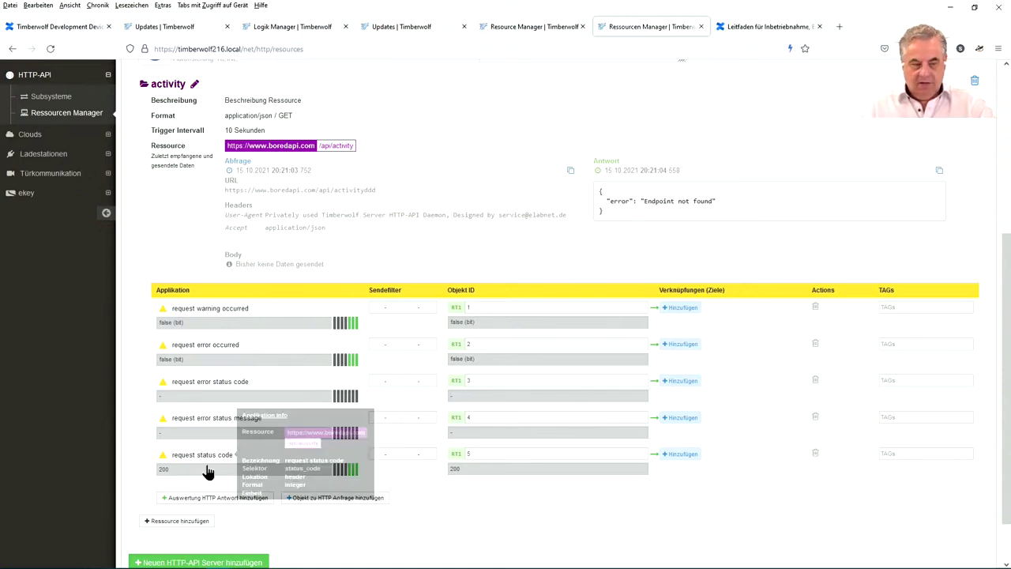
- Compare the request status code object with the response text, and reopen the activity resource to check its latest raw data
{"action": "mouse_move", "coordinate": [176, 476]}
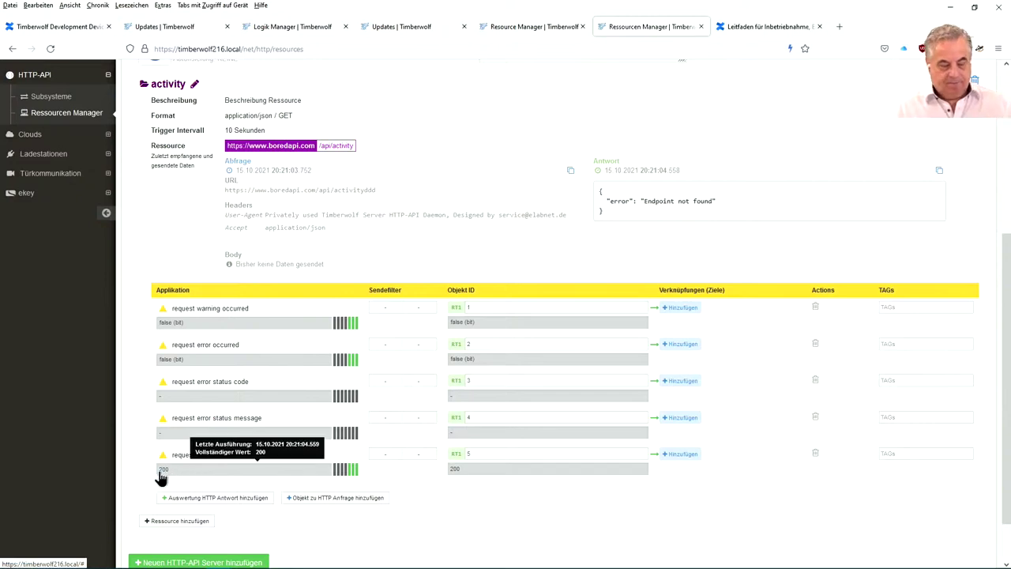
{"action": "left_click_drag", "start_coordinate": [642, 201], "coordinate": [732, 205]}
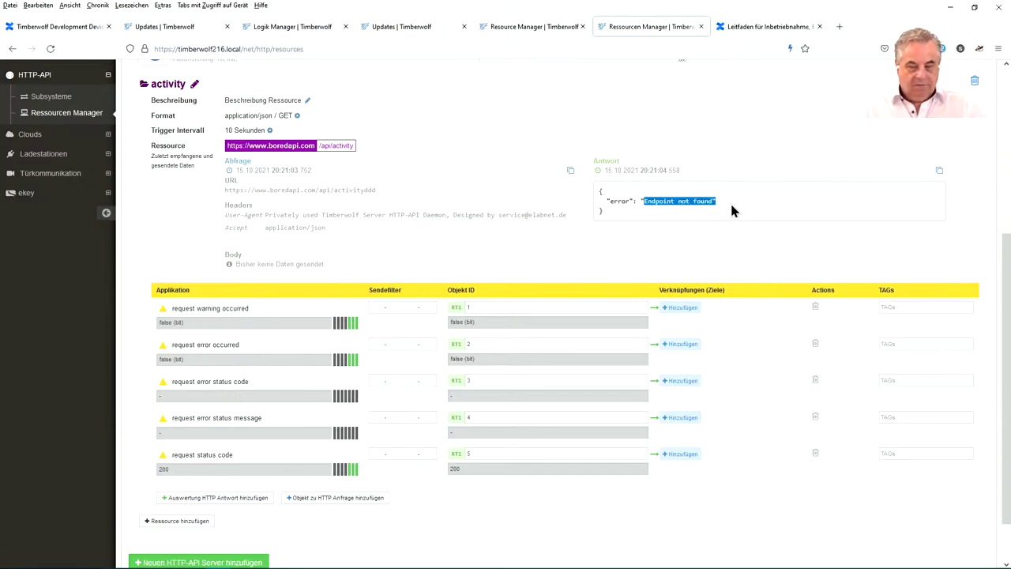
{"action": "left_click", "coordinate": [585, 253]}
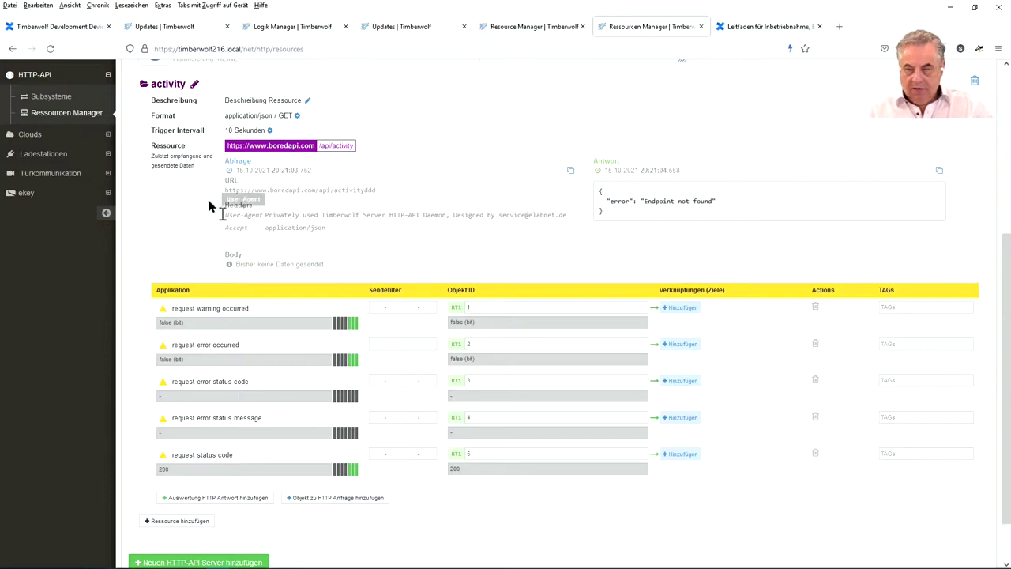
{"action": "left_click", "coordinate": [145, 85]}
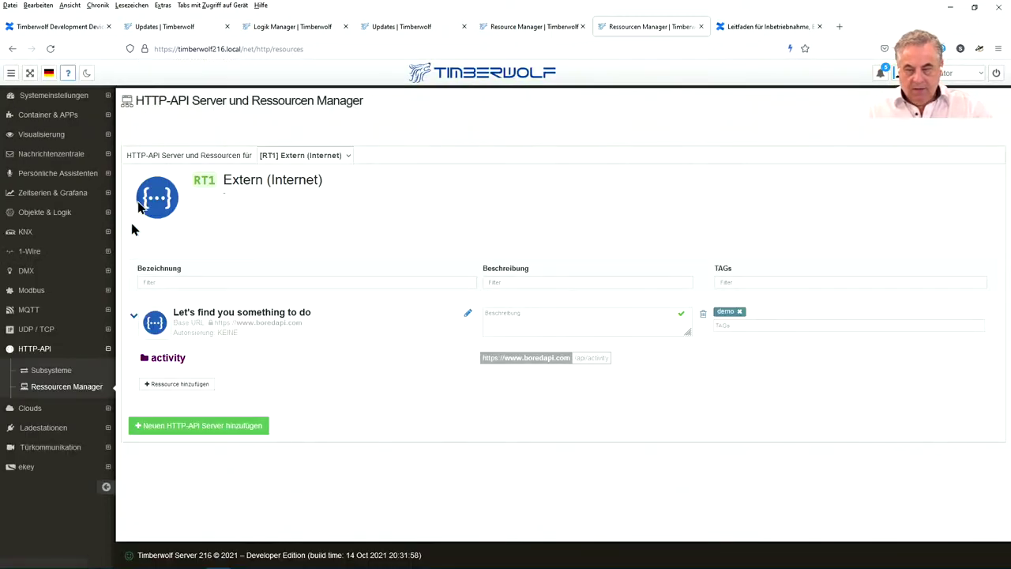
{"action": "left_click", "coordinate": [145, 364]}
{"action": "scroll", "coordinate": [242, 284], "scroll_direction": "down", "scroll_amount": 5}
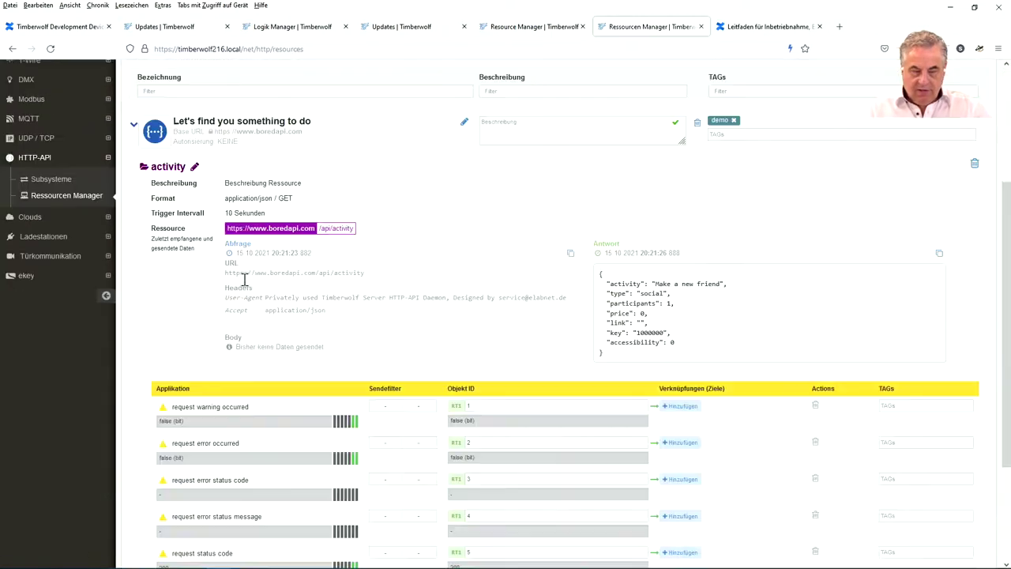
{"action": "scroll", "coordinate": [244, 286], "scroll_direction": "up", "scroll_amount": 2}
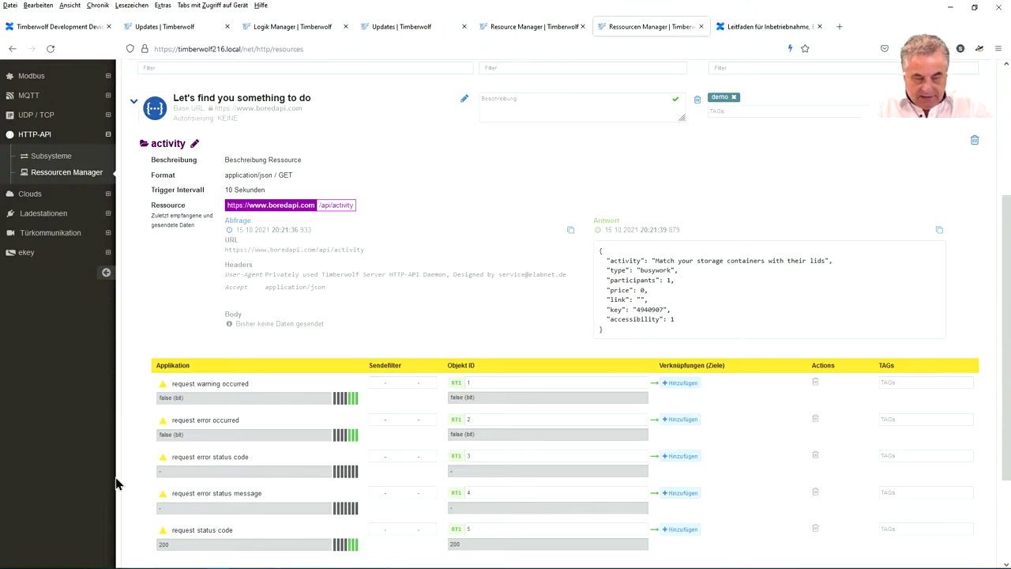
- Set the activity resource's URI to the faulty path /afpi/activity, and update and restart the resource
{"action": "left_click", "coordinate": [271, 202]}
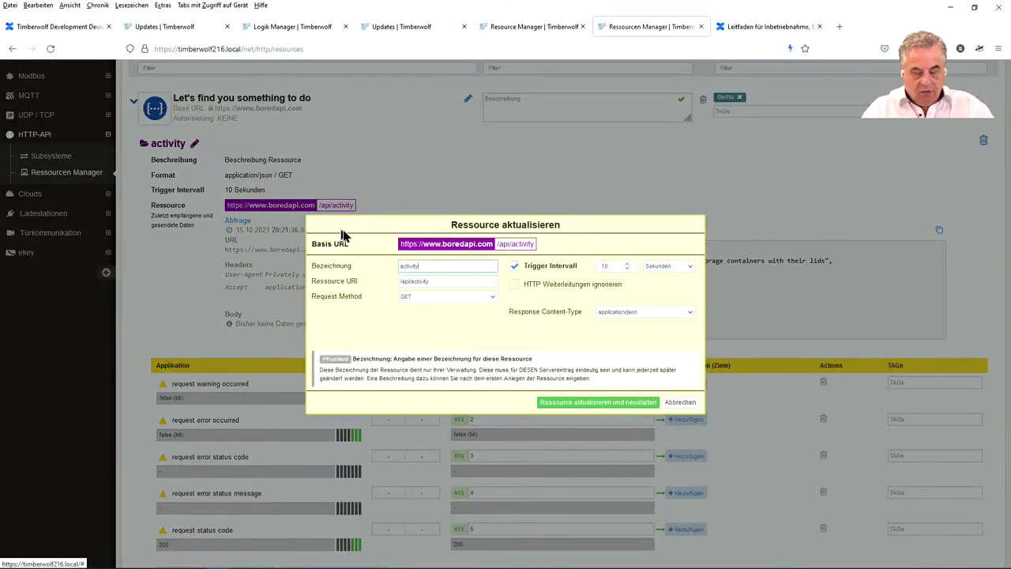
{"action": "left_click", "coordinate": [406, 281]}
{"action": "type", "text": "f"}
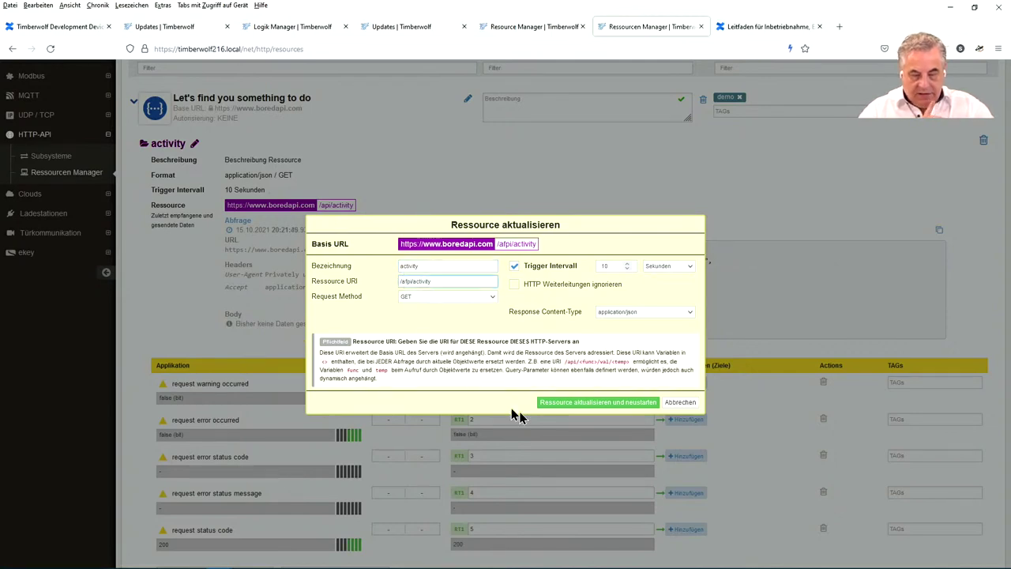
{"action": "left_click", "coordinate": [591, 403]}
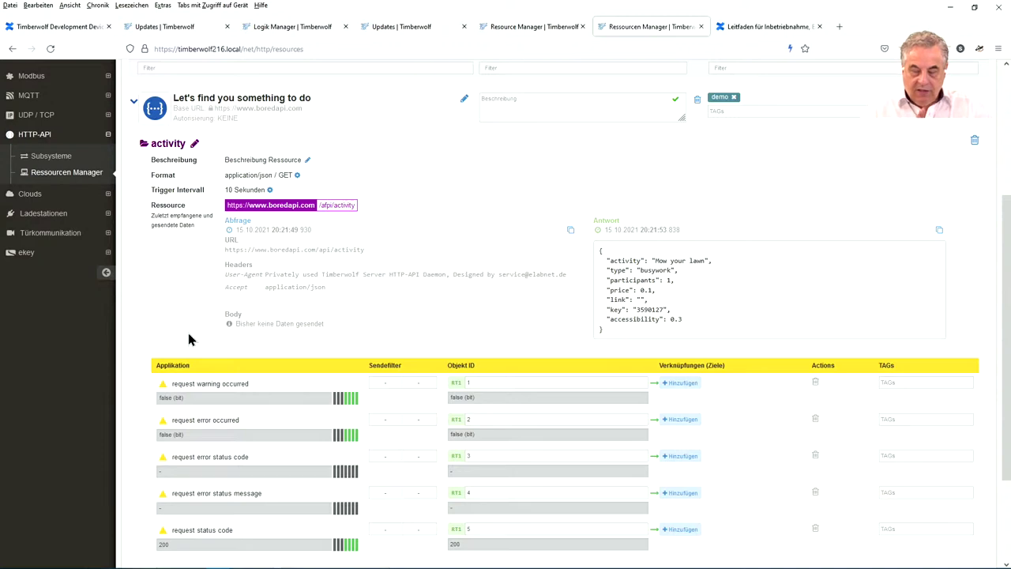
- Collapse and reopen the activity resource to examine how its raw data and status objects react to the faulty path
{"action": "scroll", "coordinate": [172, 300], "scroll_direction": "down", "scroll_amount": 2}
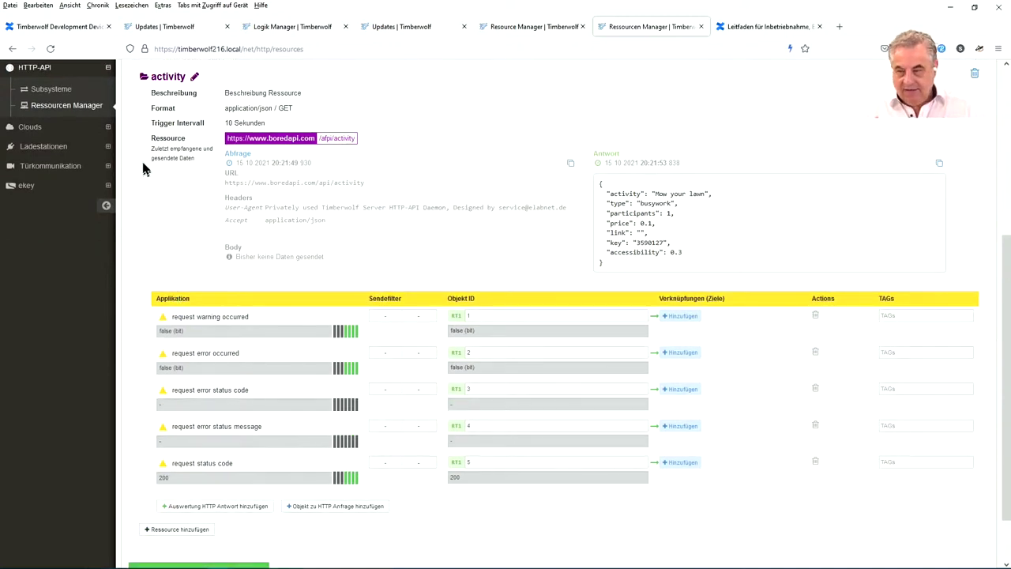
{"action": "left_click", "coordinate": [146, 79]}
{"action": "left_click", "coordinate": [146, 357]}
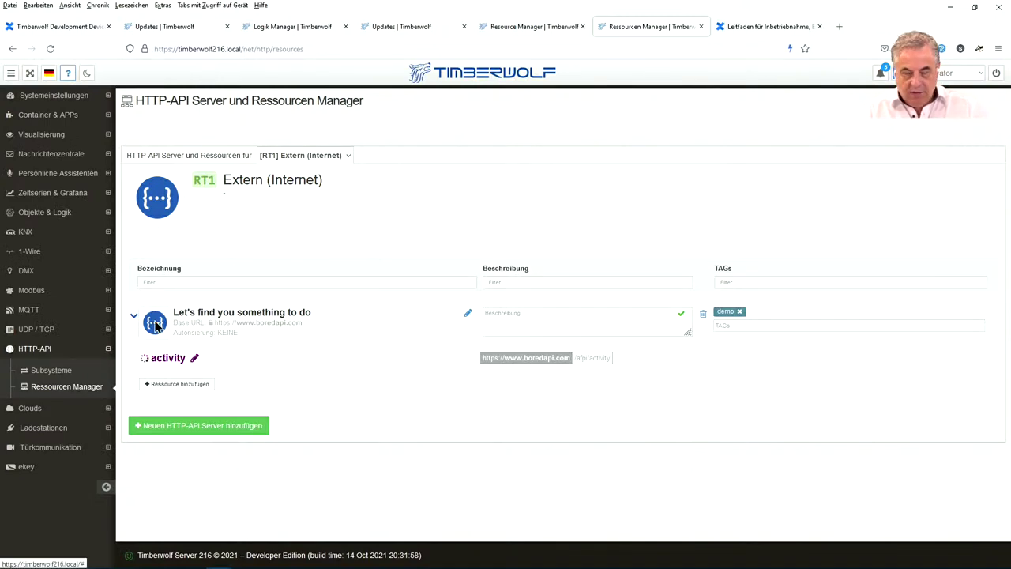
{"action": "scroll", "coordinate": [163, 307], "scroll_direction": "down", "scroll_amount": 5}
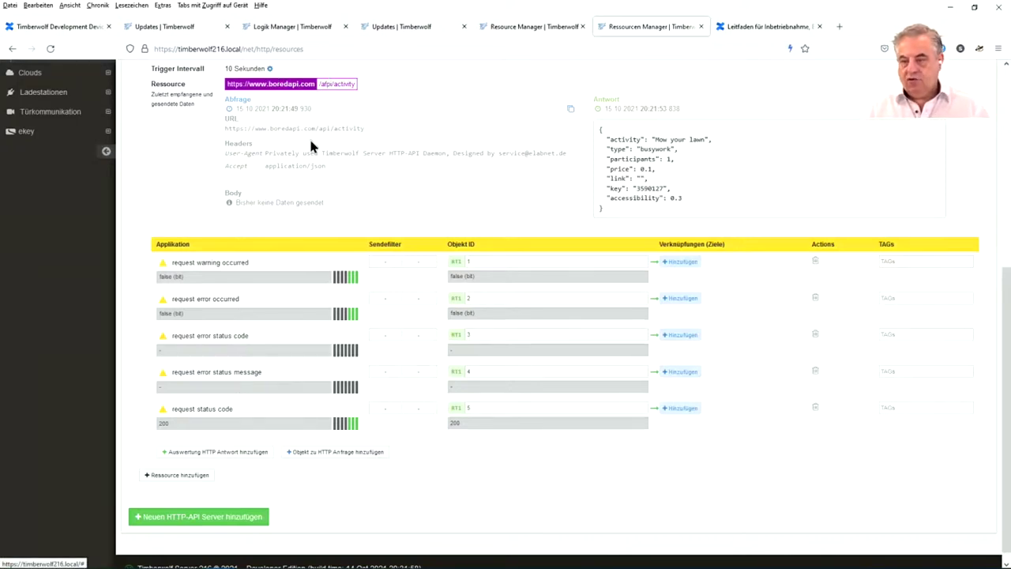
- Set the activity resource's URI back to /api/activity, and update and restart the resource
{"action": "left_click", "coordinate": [277, 82]}
{"action": "left_click", "coordinate": [406, 280]}
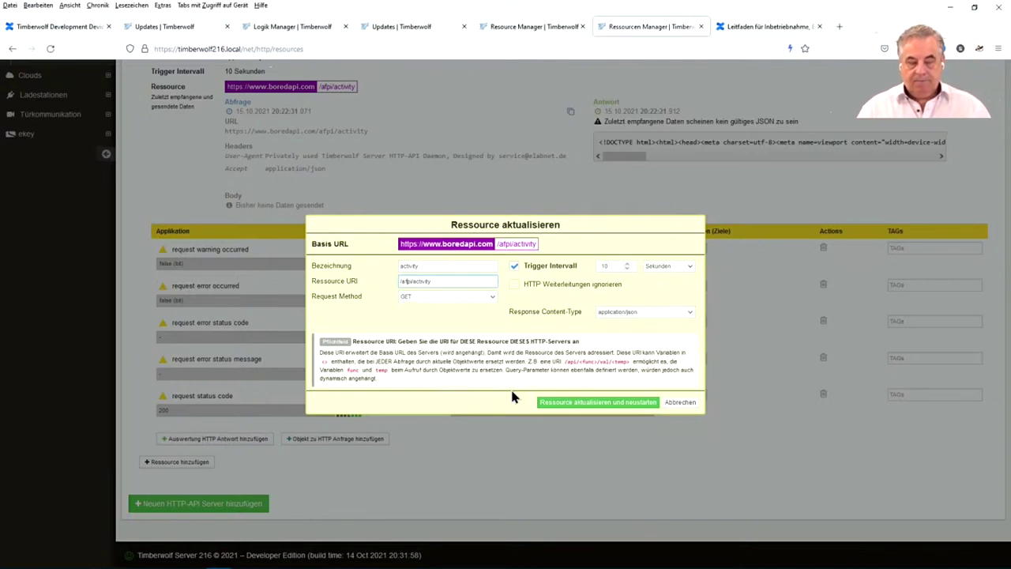
{"action": "key", "text": "BackSpace"}
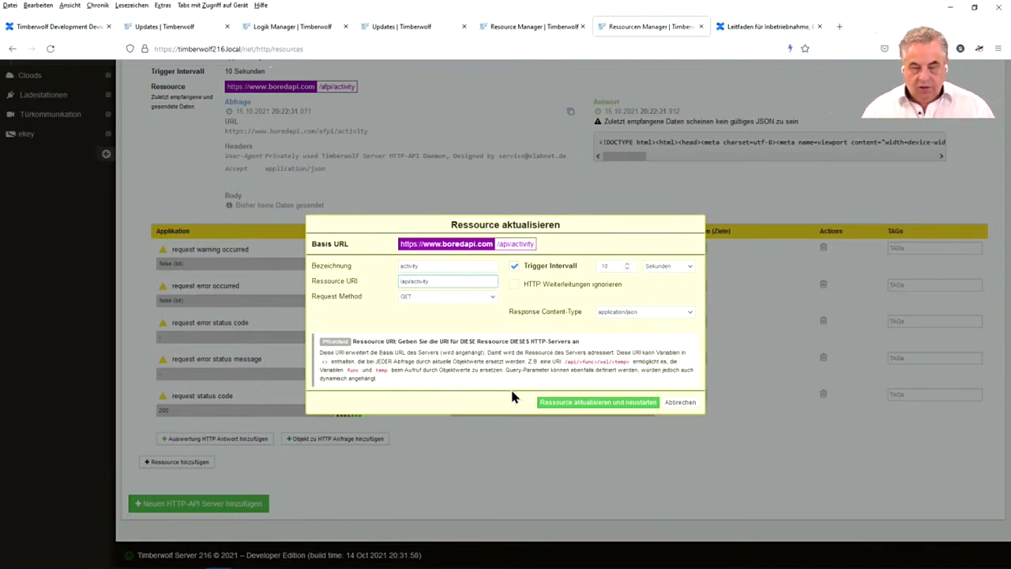
{"action": "left_click", "coordinate": [562, 402]}
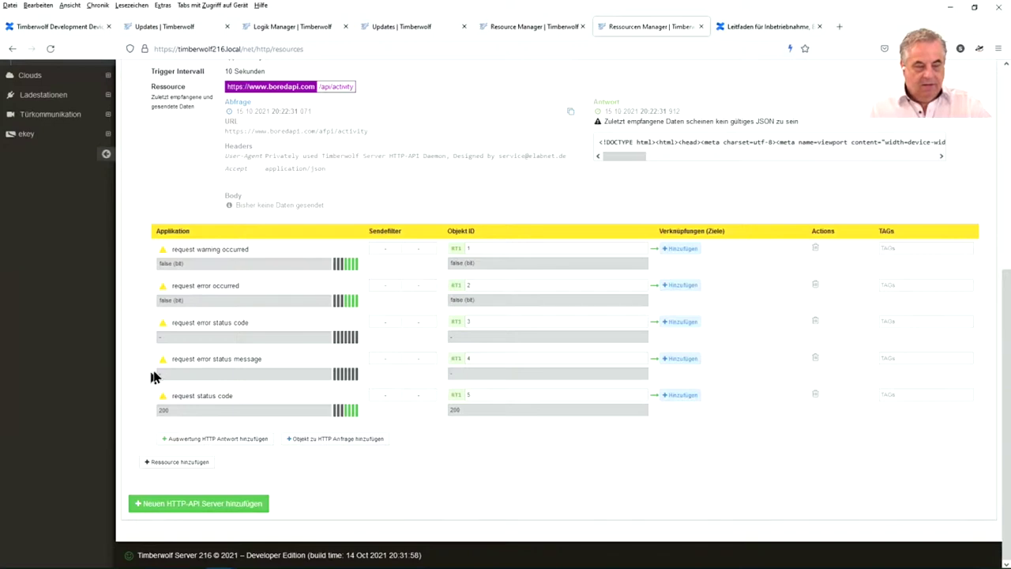
- Reload the activity resource by collapsing and reopening it, and display its raw data and status objects to check the corrected request
{"action": "scroll", "coordinate": [156, 371], "scroll_direction": "up", "scroll_amount": 3}
{"action": "left_click", "coordinate": [148, 169]}
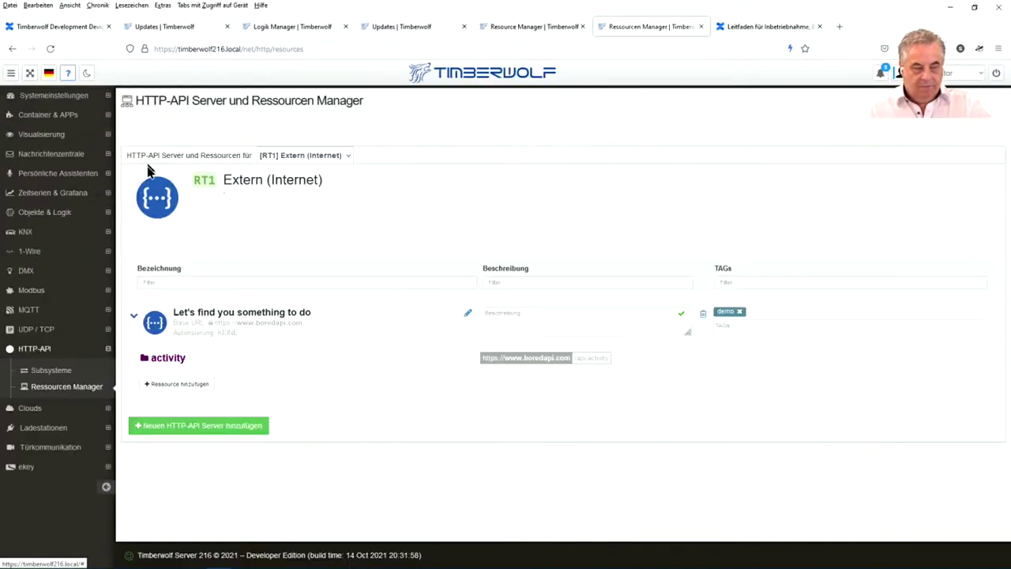
{"action": "left_click", "coordinate": [147, 360]}
{"action": "scroll", "coordinate": [319, 349], "scroll_direction": "down", "scroll_amount": 5}
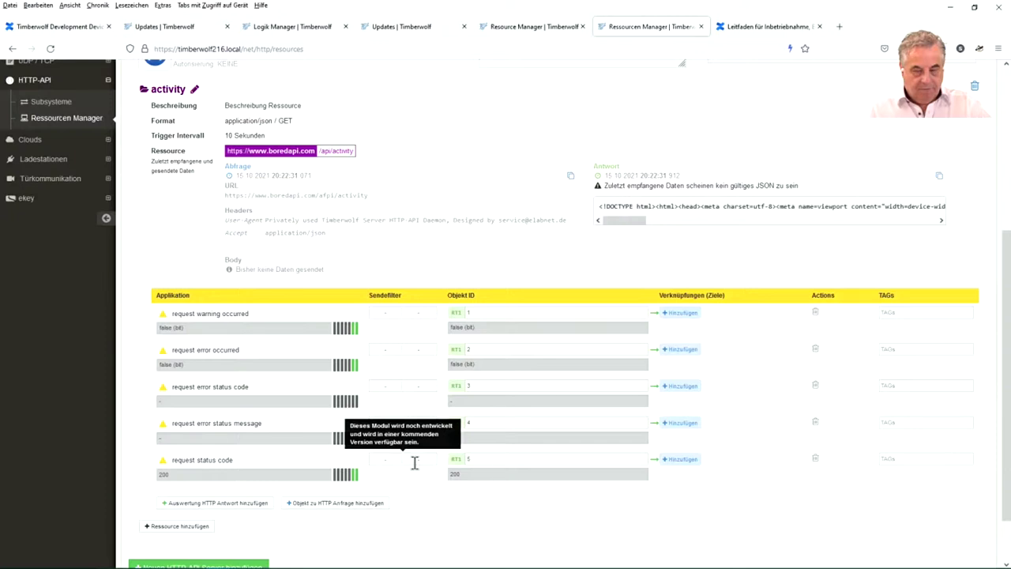
{"action": "scroll", "coordinate": [414, 462], "scroll_direction": "up", "scroll_amount": 3}
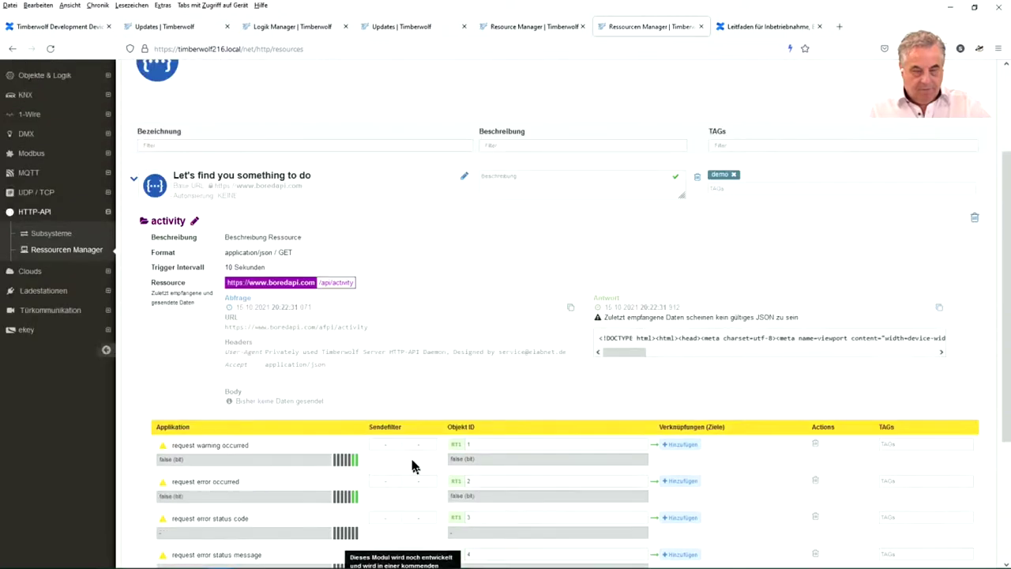
{"action": "left_click", "coordinate": [154, 199]}
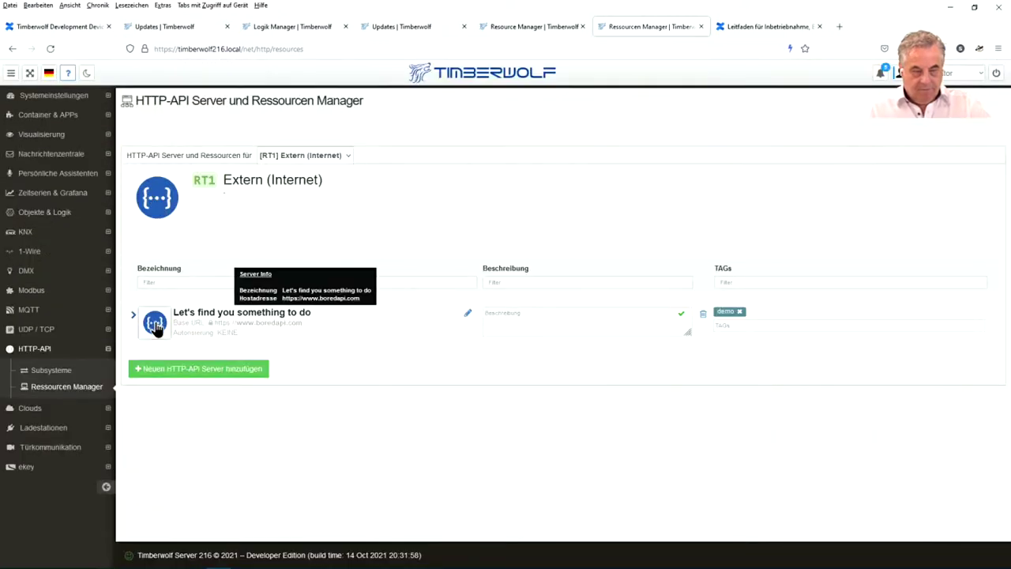
{"action": "left_click", "coordinate": [153, 322]}
{"action": "scroll", "coordinate": [226, 326], "scroll_direction": "down", "scroll_amount": 1}
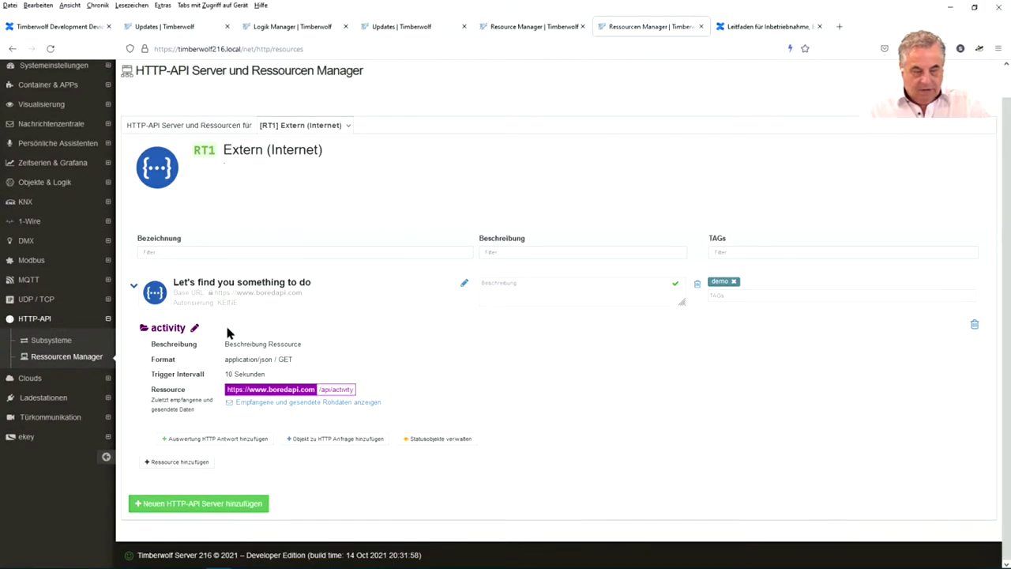
{"action": "left_click", "coordinate": [274, 401]}
{"action": "scroll", "coordinate": [273, 392], "scroll_direction": "down", "scroll_amount": 3}
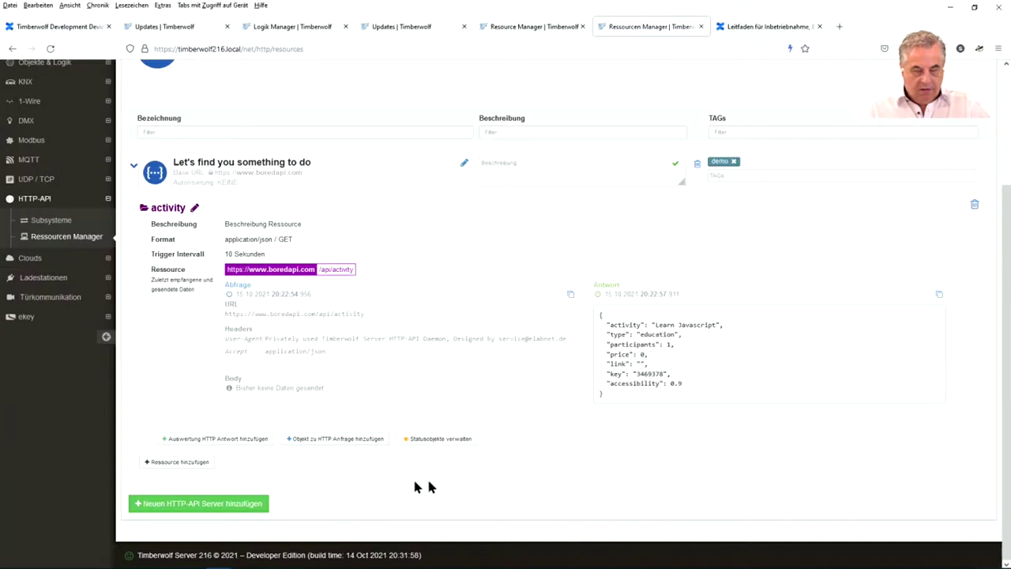
{"action": "left_click", "coordinate": [431, 439]}
{"action": "scroll", "coordinate": [431, 395], "scroll_direction": "down", "scroll_amount": 5}
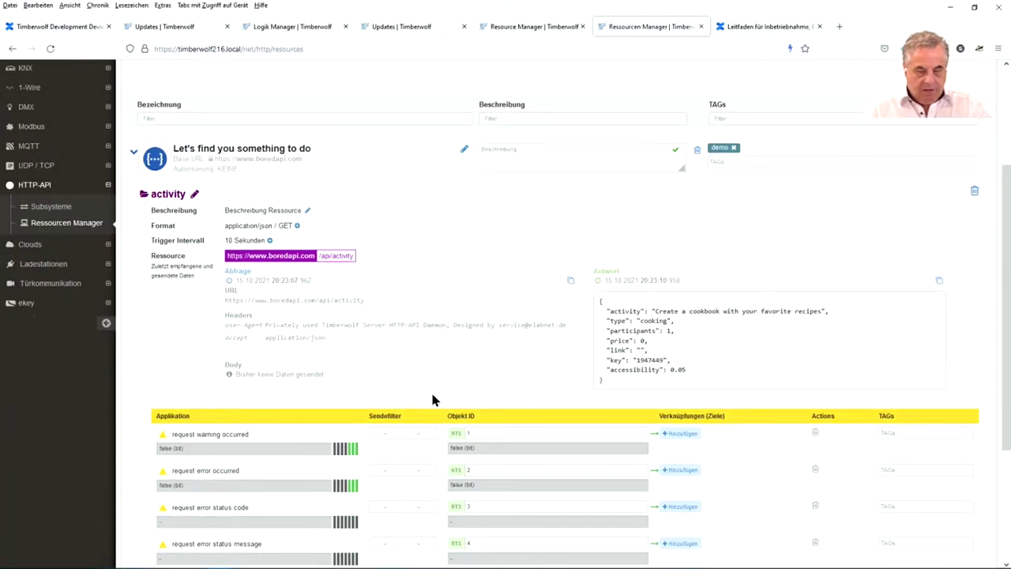
- Add an HTTP response evaluation named activity with location Body, selector activity and format Text to the activity resource
{"action": "double_click", "coordinate": [624, 126]}
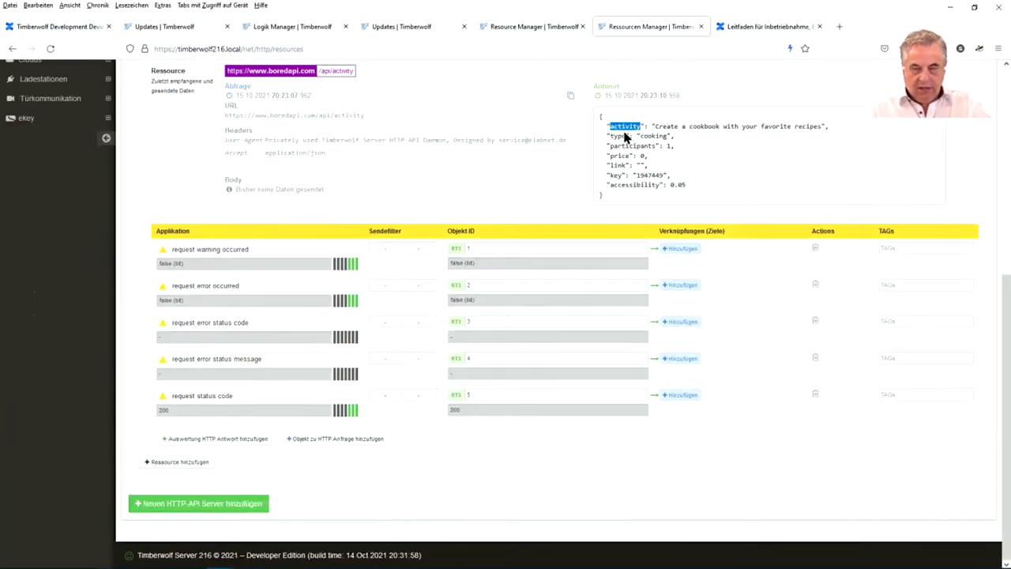
{"action": "mouse_move", "coordinate": [191, 376]}
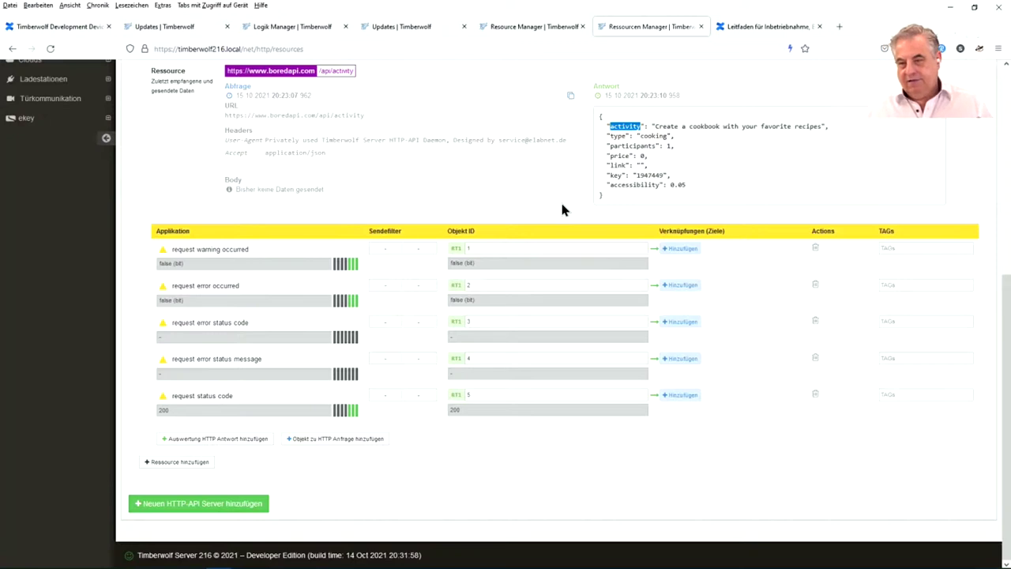
{"action": "left_click", "coordinate": [238, 440]}
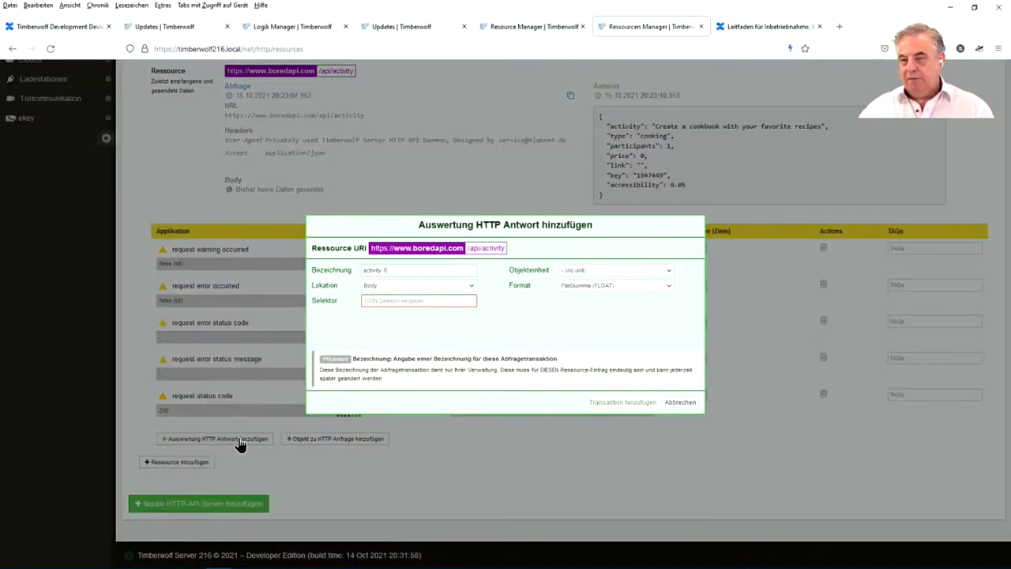
{"action": "left_click_drag", "start_coordinate": [397, 269], "coordinate": [350, 269]}
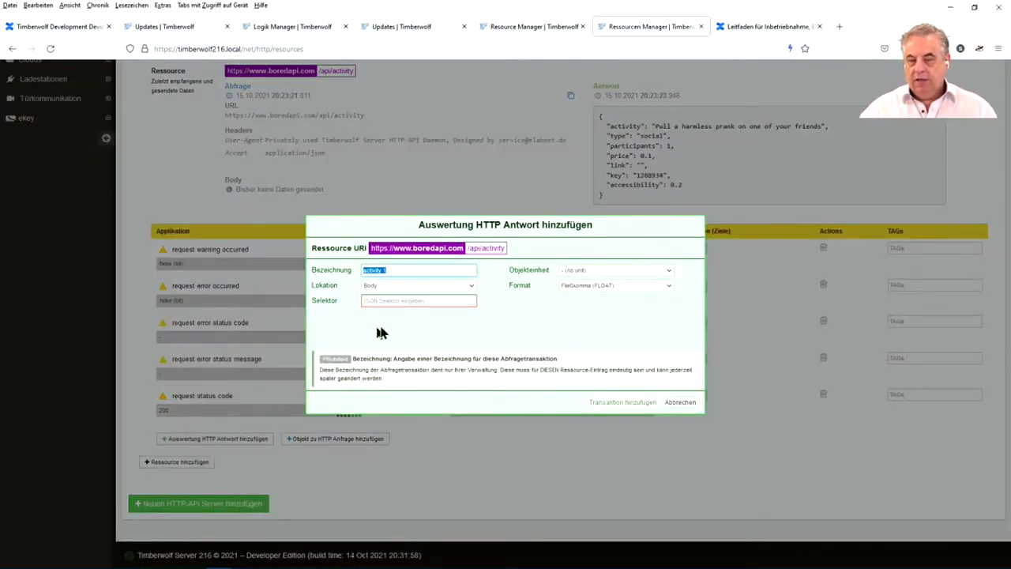
{"action": "key", "text": "ctrl+c"}
{"action": "left_click", "coordinate": [381, 299]}
{"action": "key", "text": "ctrl+v"}
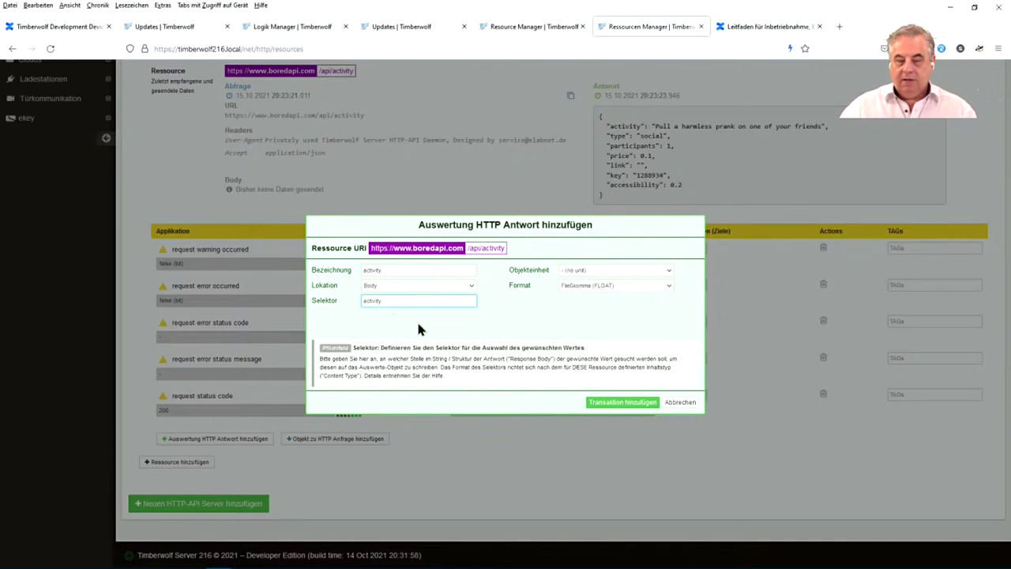
{"action": "left_click", "coordinate": [574, 286]}
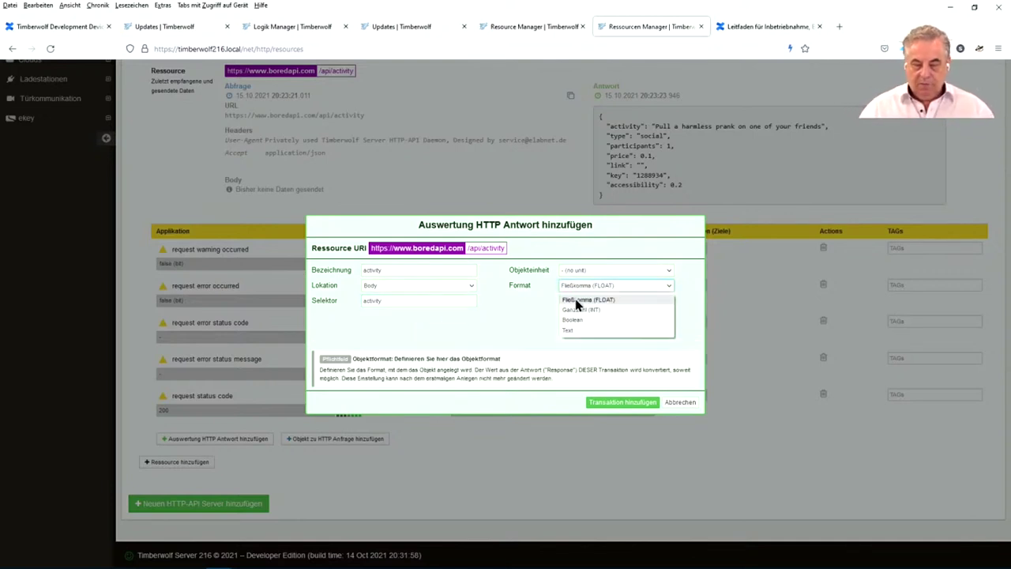
{"action": "left_click", "coordinate": [572, 330]}
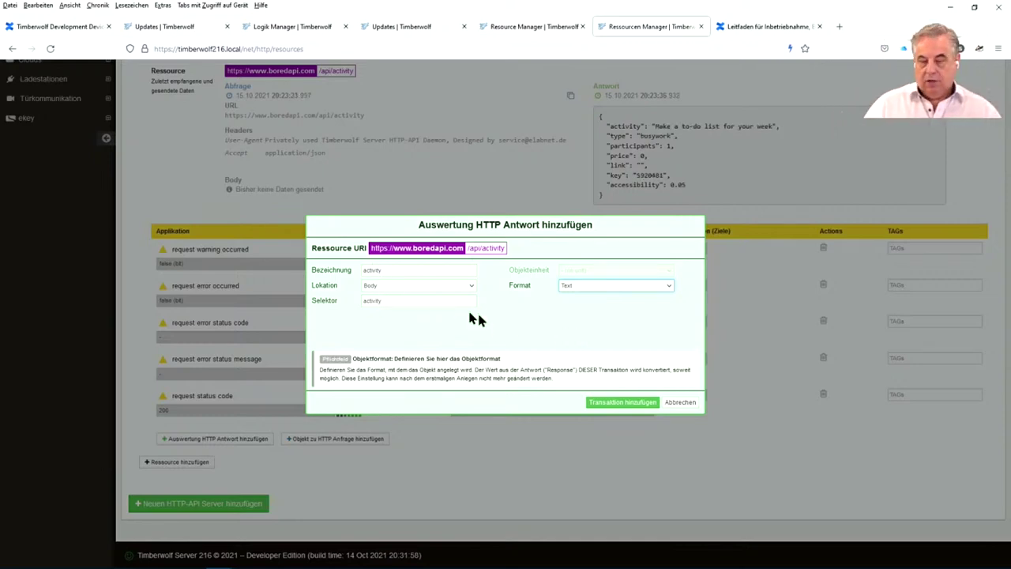
{"action": "left_click", "coordinate": [620, 402]}
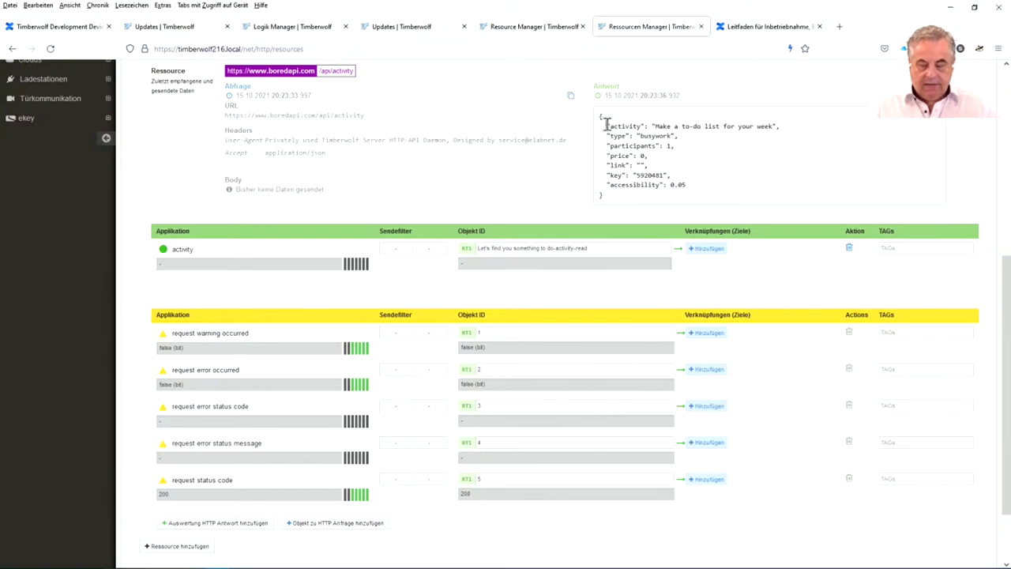
- Compare the activity text in the JSON response with the value and full-value details of the activity evaluation object
{"action": "triple_click", "coordinate": [777, 127]}
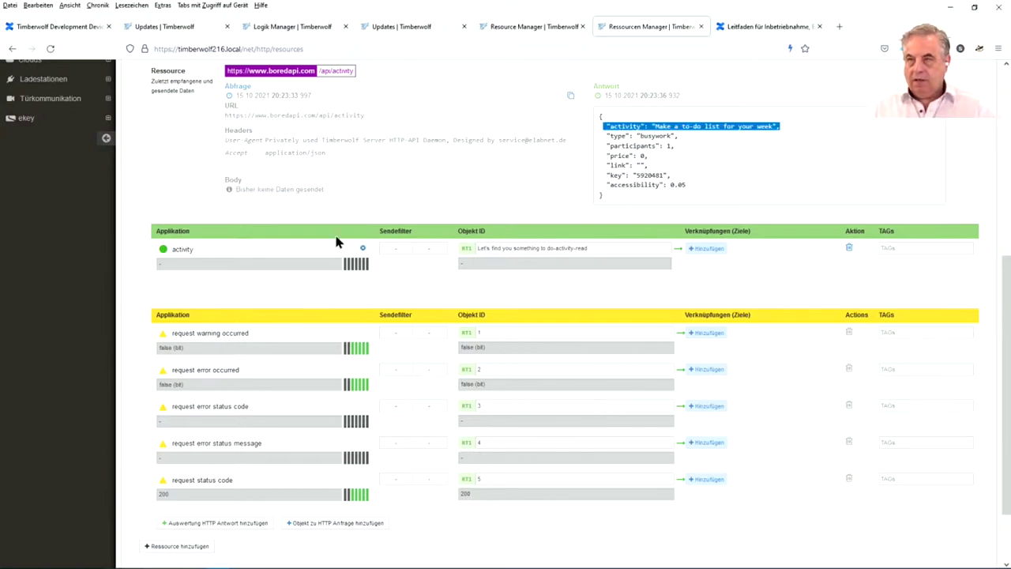
{"action": "left_click", "coordinate": [376, 202]}
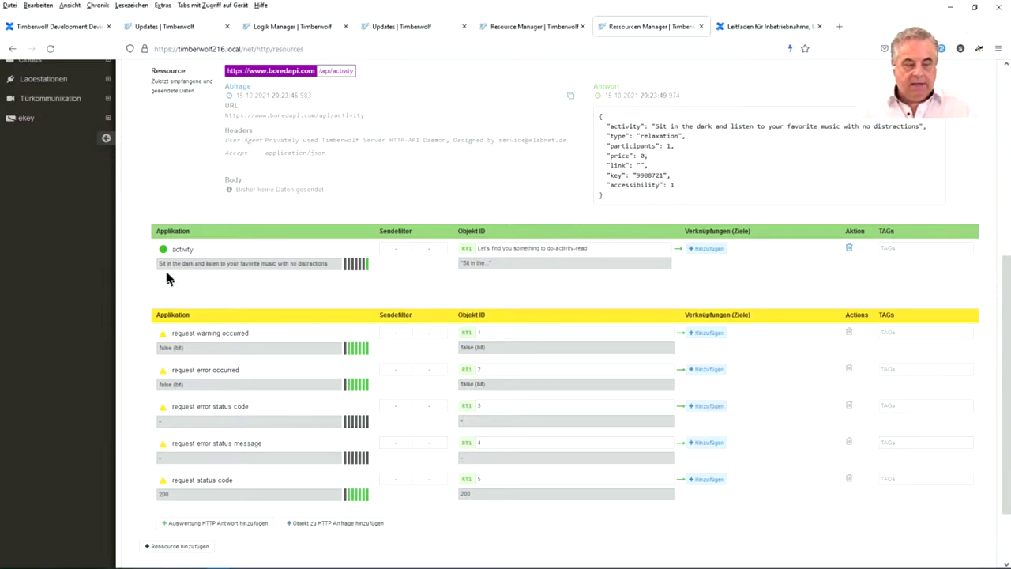
{"action": "mouse_move", "coordinate": [176, 264]}
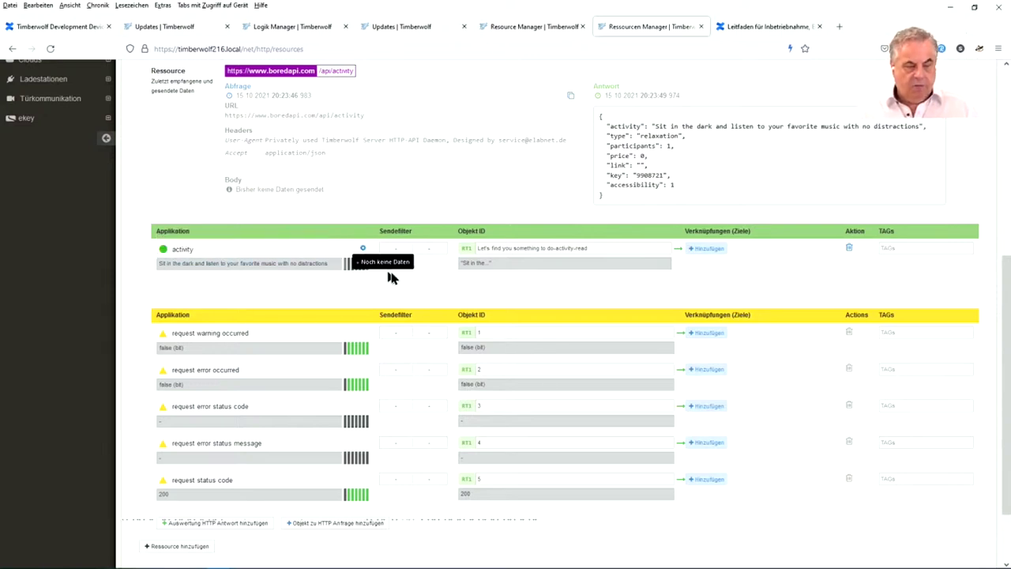
{"action": "mouse_move", "coordinate": [308, 270]}
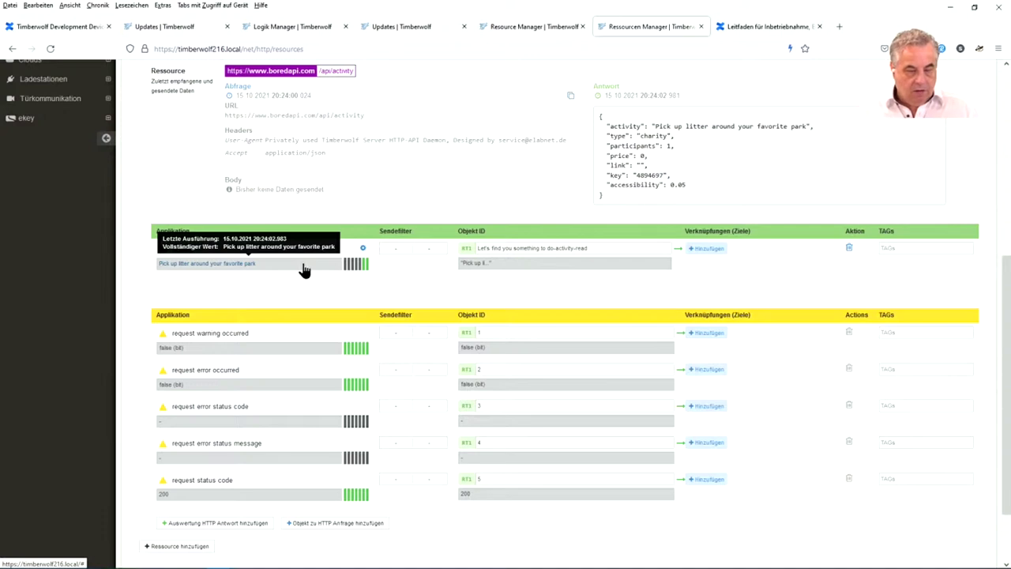
{"action": "mouse_move", "coordinate": [487, 270]}
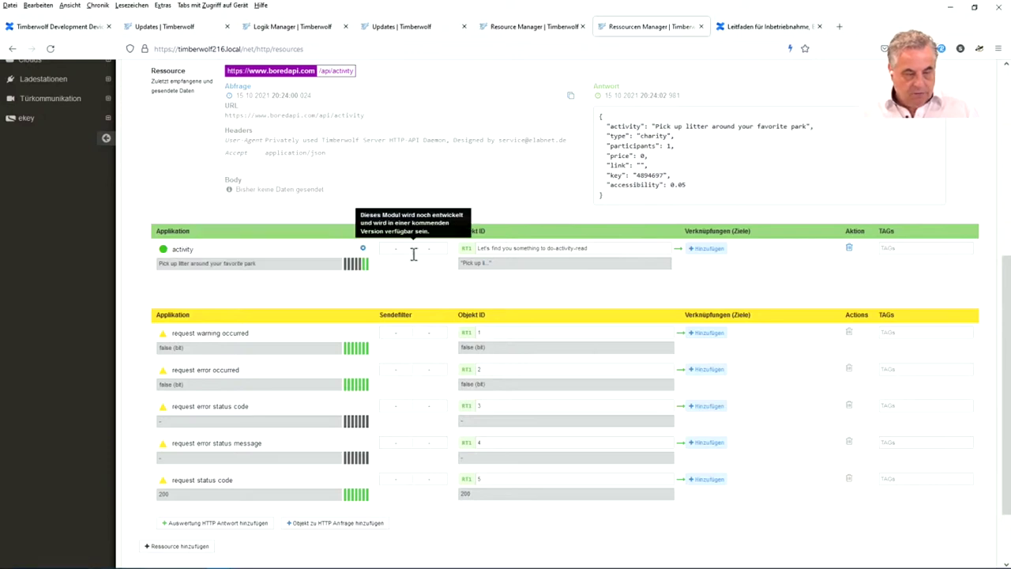
- Review the activity evaluation's settings and selector description, and close them without changes
{"action": "left_click", "coordinate": [364, 249]}
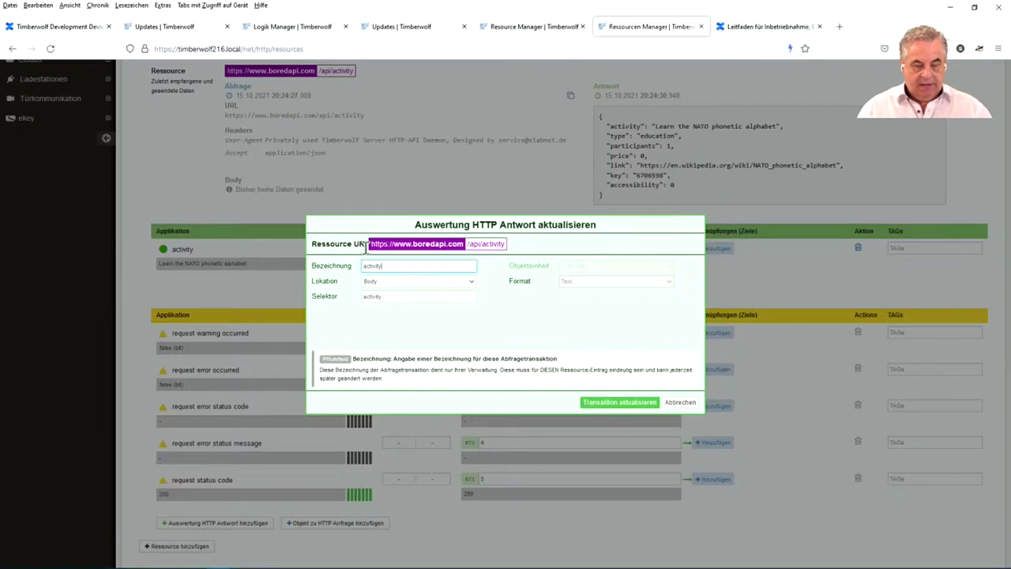
{"action": "left_click", "coordinate": [425, 299]}
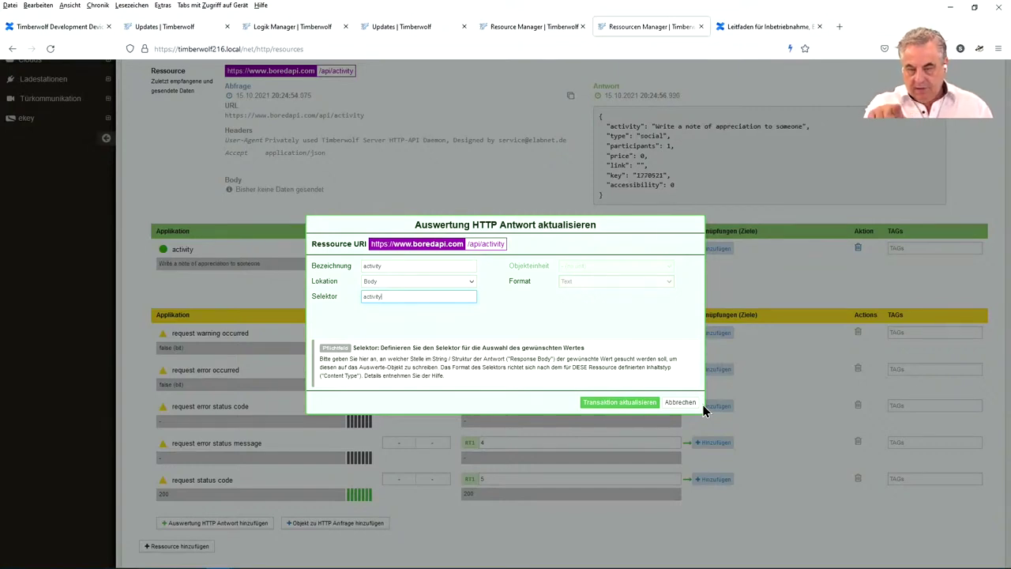
{"action": "left_click", "coordinate": [680, 403]}
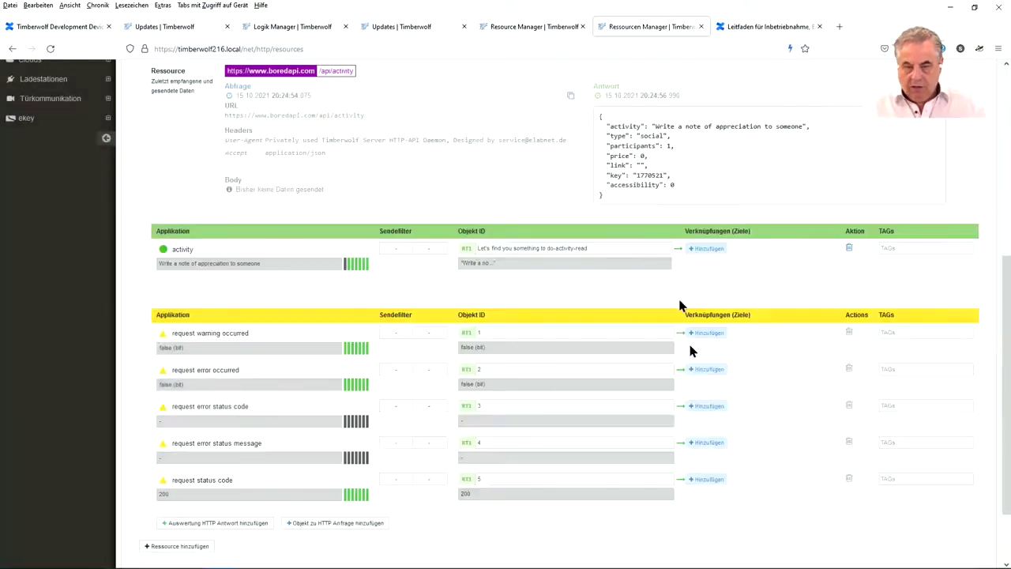
- Add an HTTP response evaluation named participants with location Body, selector participants and format Ganzzahl (INT) to the activity resource
{"action": "double_click", "coordinate": [623, 127]}
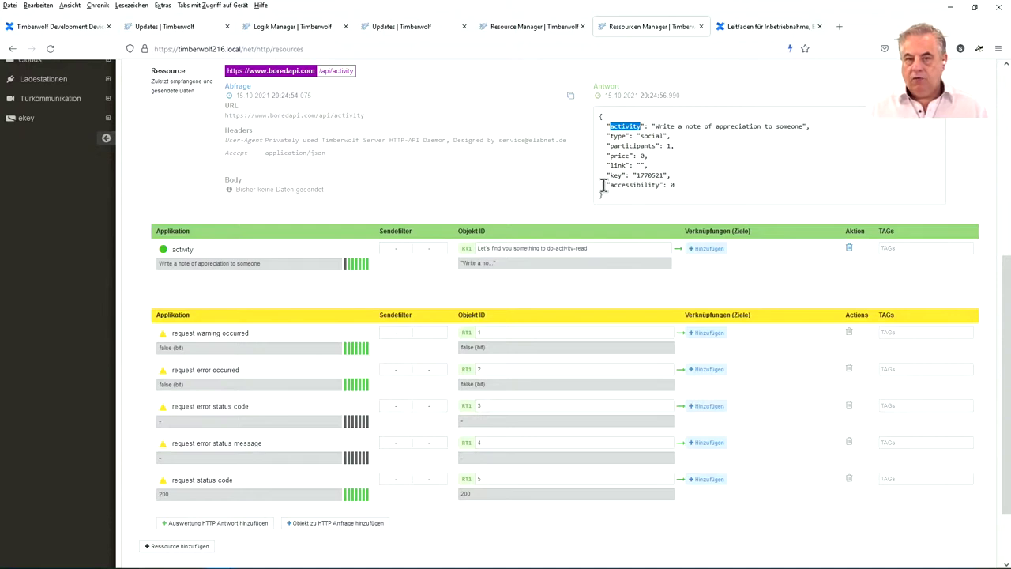
{"action": "double_click", "coordinate": [630, 145]}
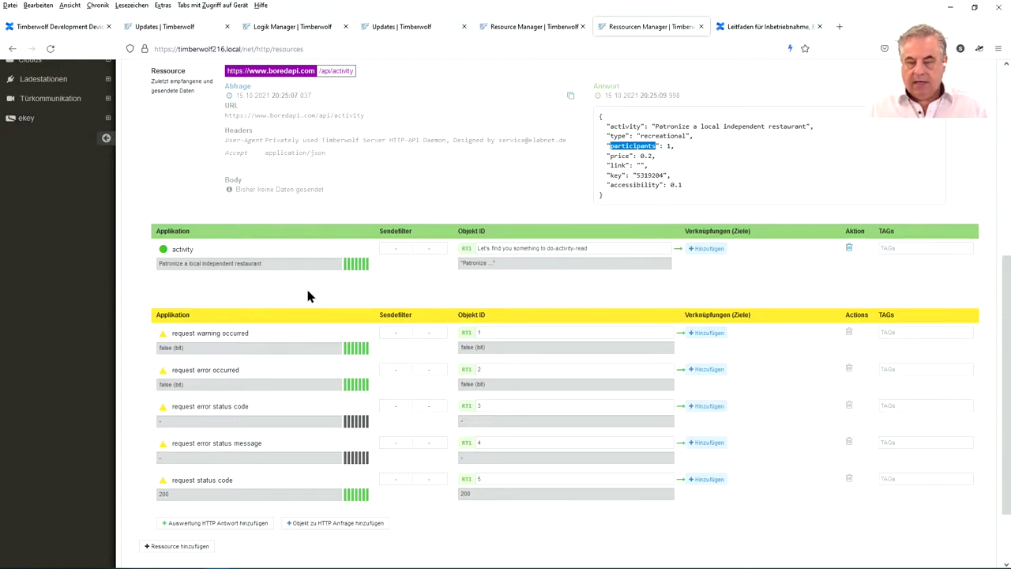
{"action": "left_click", "coordinate": [229, 522]}
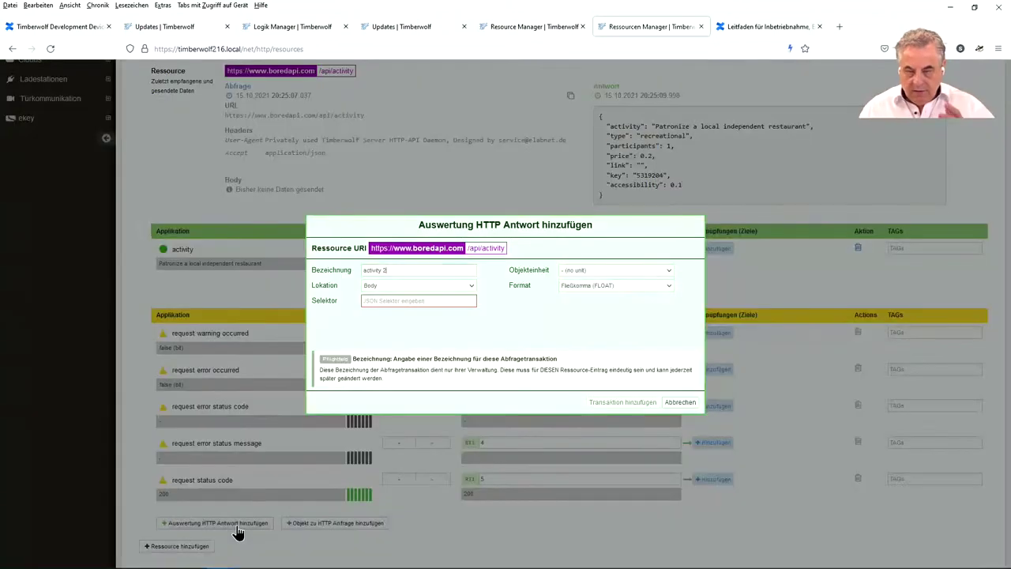
{"action": "left_click_drag", "start_coordinate": [397, 269], "coordinate": [363, 270]}
{"action": "key", "text": "ctrl+v"}
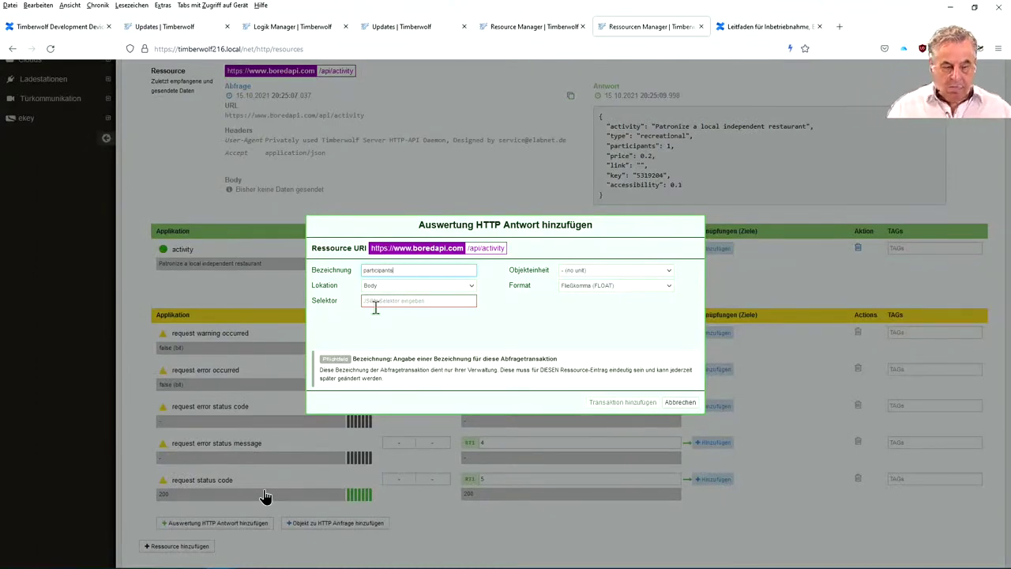
{"action": "left_click", "coordinate": [377, 303]}
{"action": "key", "text": "ctrl+v"}
{"action": "left_click", "coordinate": [592, 287]}
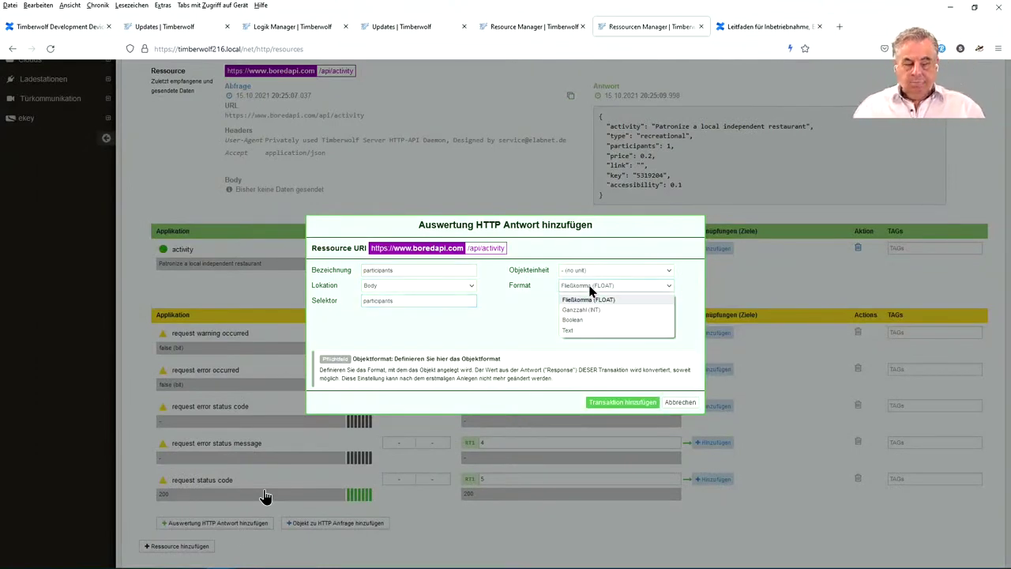
{"action": "left_click", "coordinate": [580, 310]}
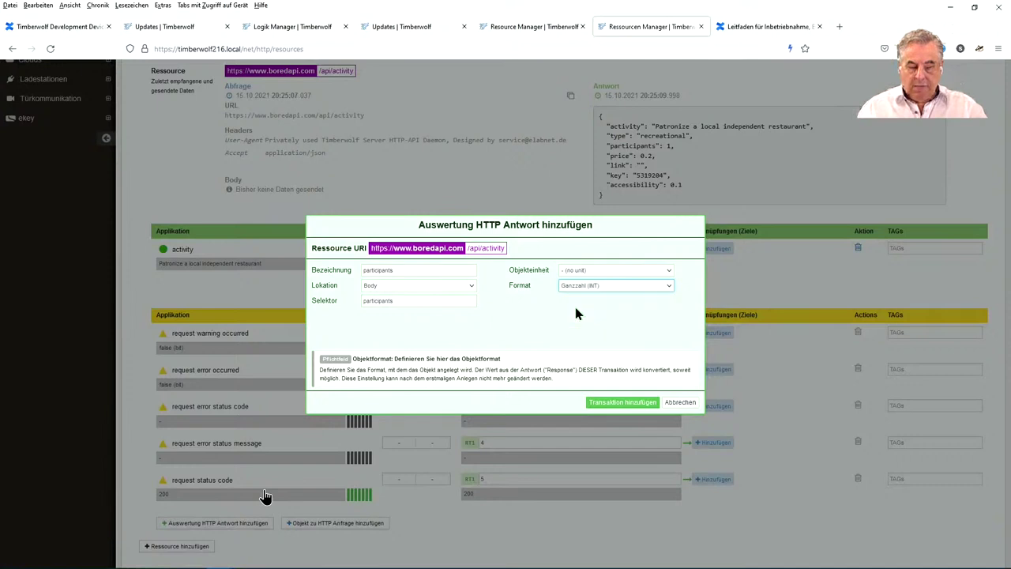
{"action": "left_click", "coordinate": [597, 404]}
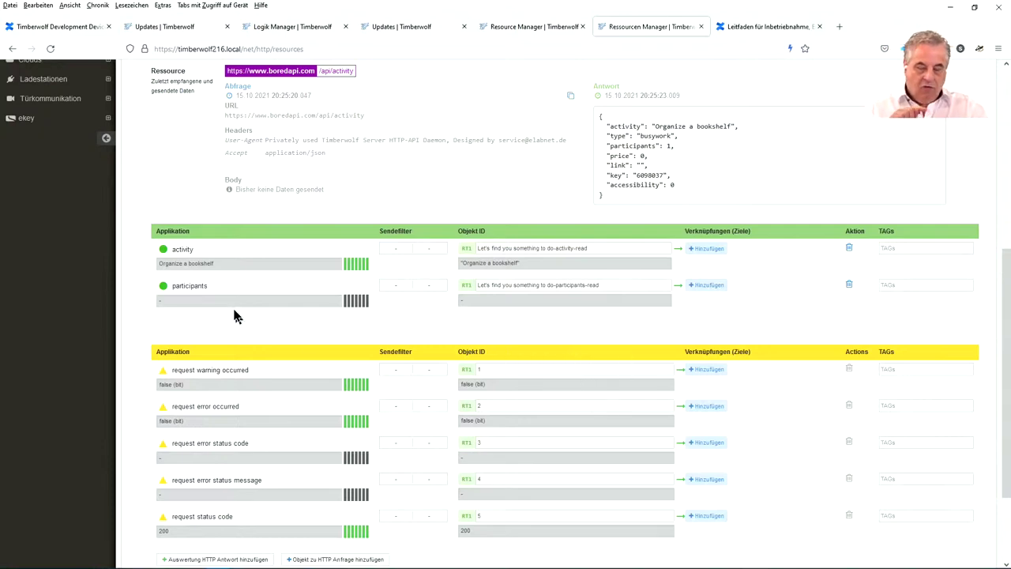
- Check the incoming participants value and review the participants evaluation's settings, closing them without changes
{"action": "mouse_move", "coordinate": [195, 285]}
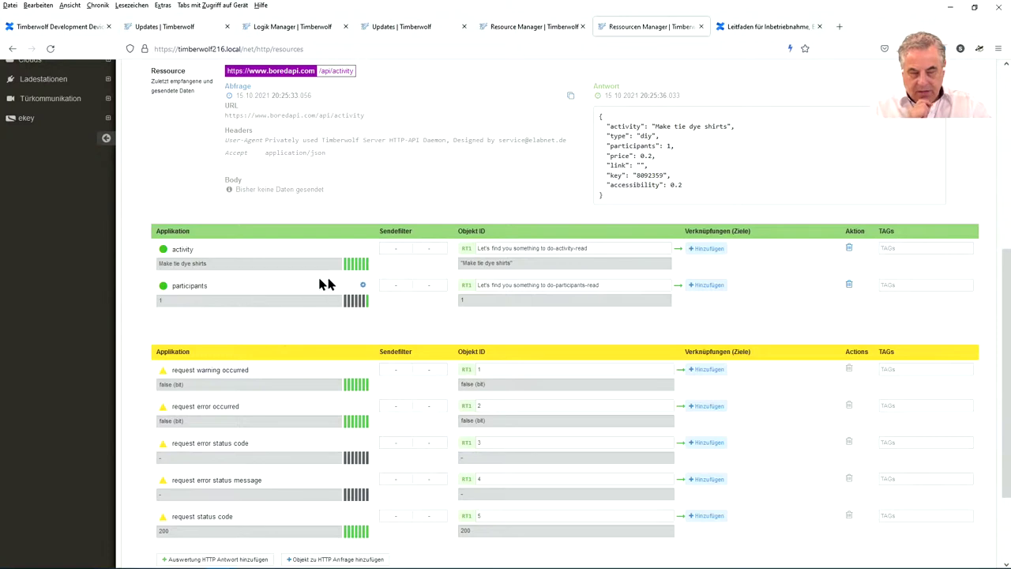
{"action": "left_click", "coordinate": [362, 286]}
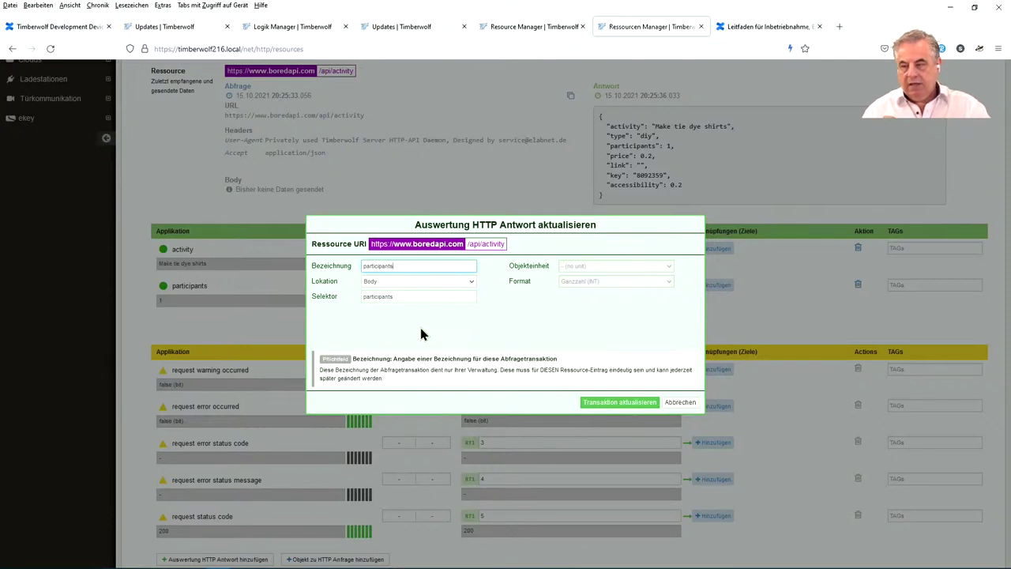
{"action": "left_click", "coordinate": [679, 403]}
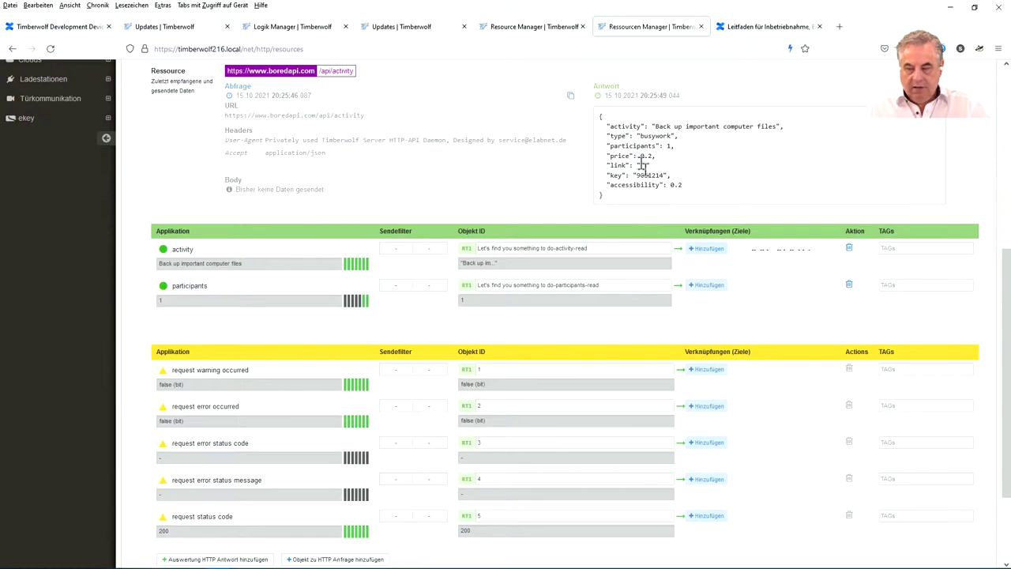
- Add an HTTP response evaluation named price with location Body, selector price and format Fließkomma (FLOAT) to the activity resource
{"action": "double_click", "coordinate": [617, 156]}
{"action": "key", "text": "ctrl+c"}
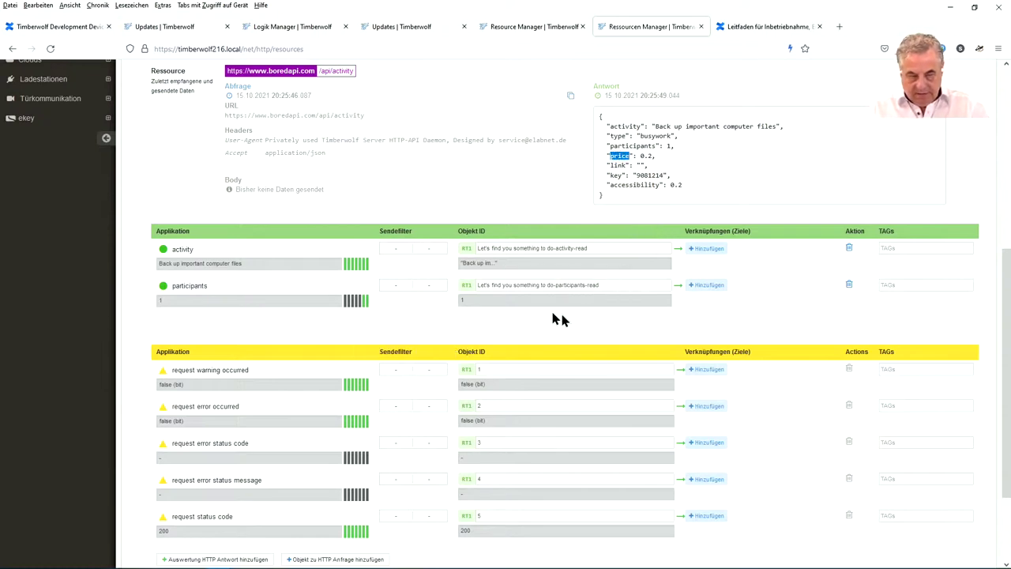
{"action": "left_click", "coordinate": [215, 559]}
{"action": "key", "text": "ctrl+v"}
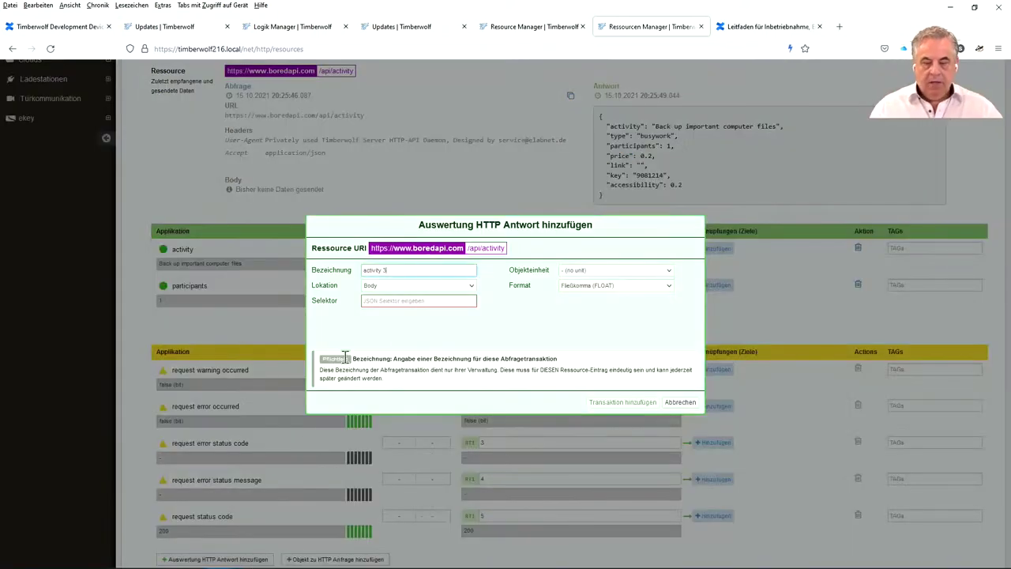
{"action": "left_click", "coordinate": [368, 300]}
{"action": "key", "text": "ctrl+v"}
{"action": "left_click", "coordinate": [590, 284]}
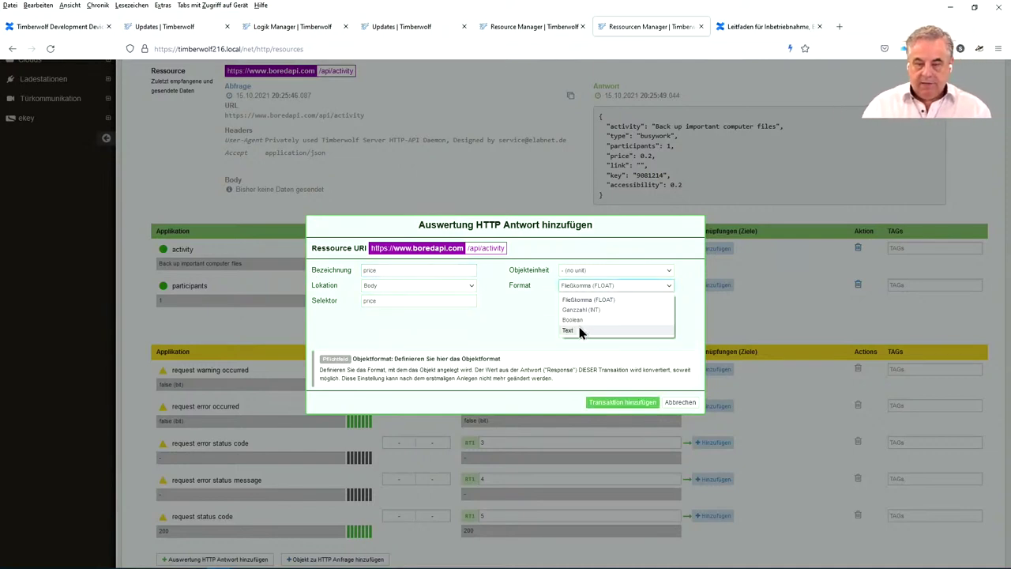
{"action": "left_click", "coordinate": [584, 302]}
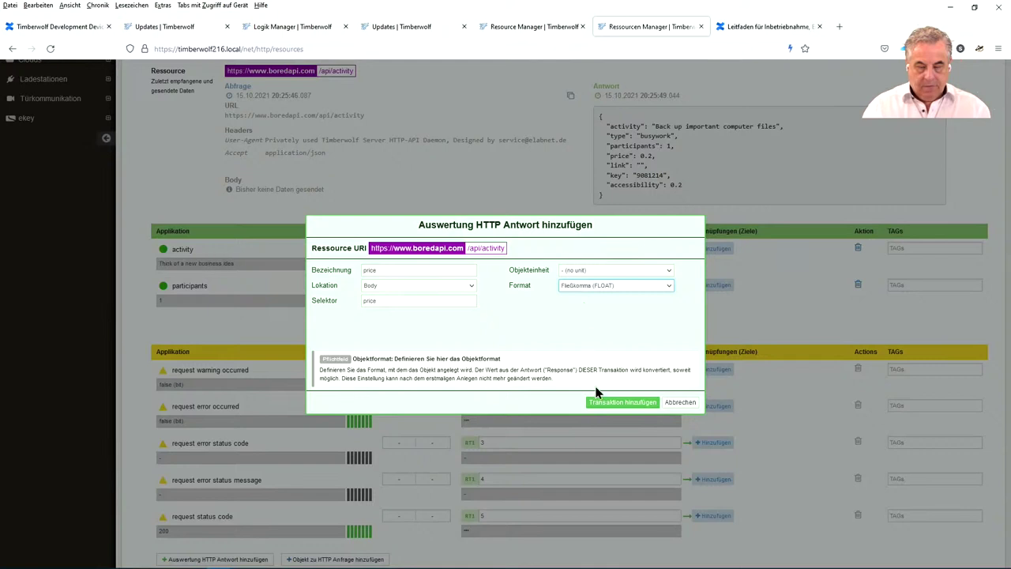
{"action": "left_click", "coordinate": [622, 402]}
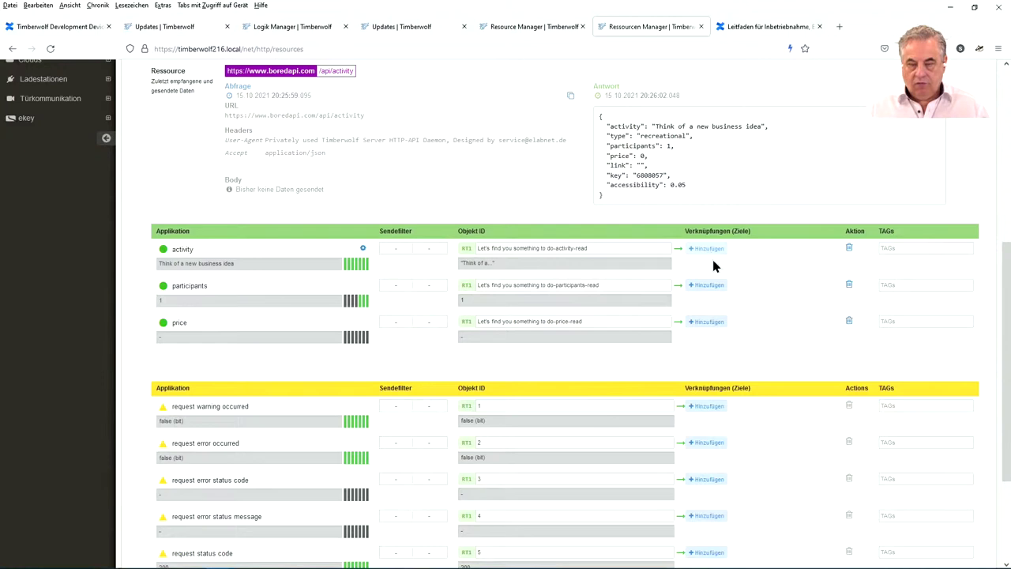
- Link the price evaluation object to a new time series named beispiel price and apply the link
{"action": "left_click", "coordinate": [708, 322]}
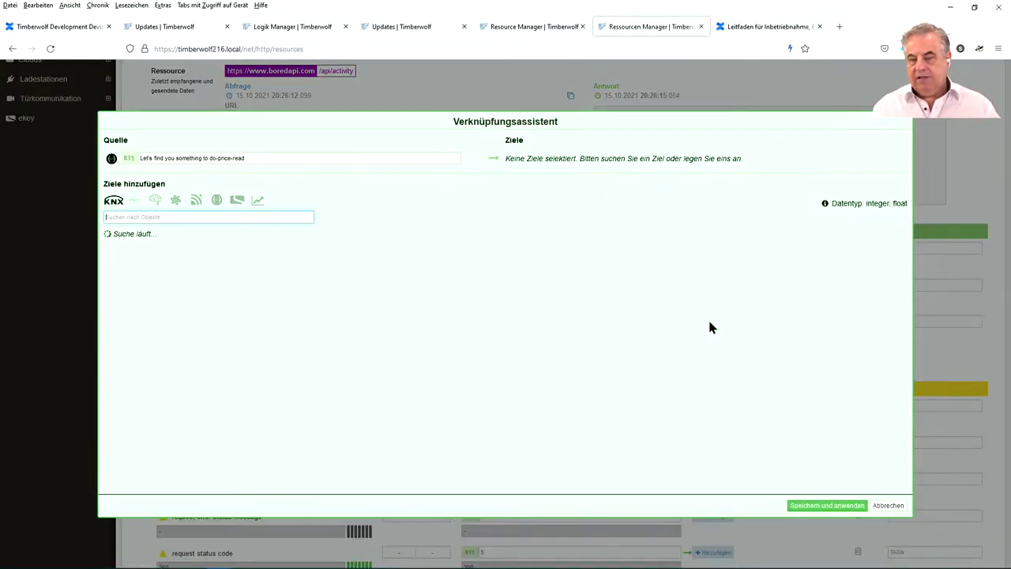
{"action": "left_click", "coordinate": [260, 207]}
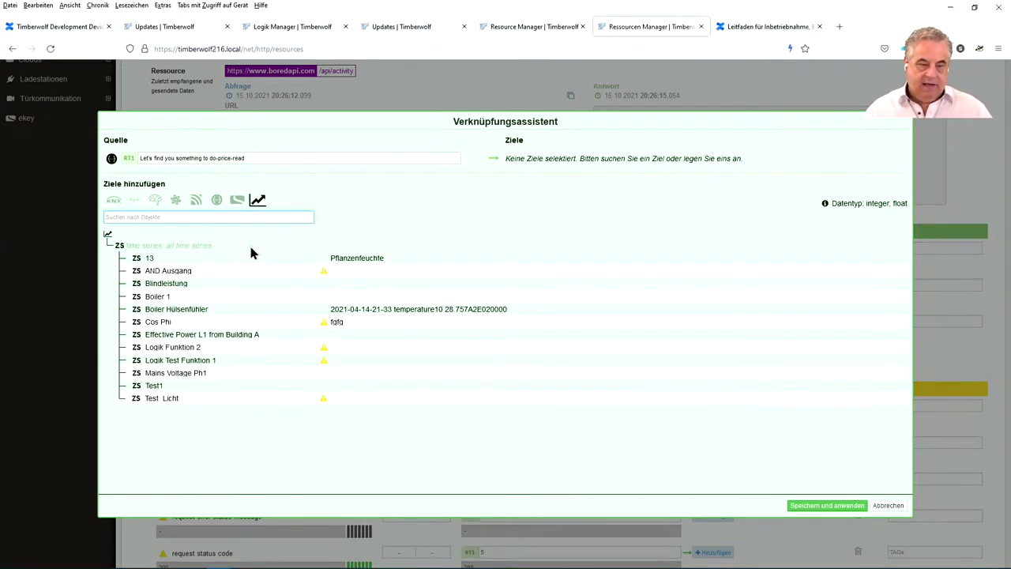
{"action": "left_click", "coordinate": [185, 219]}
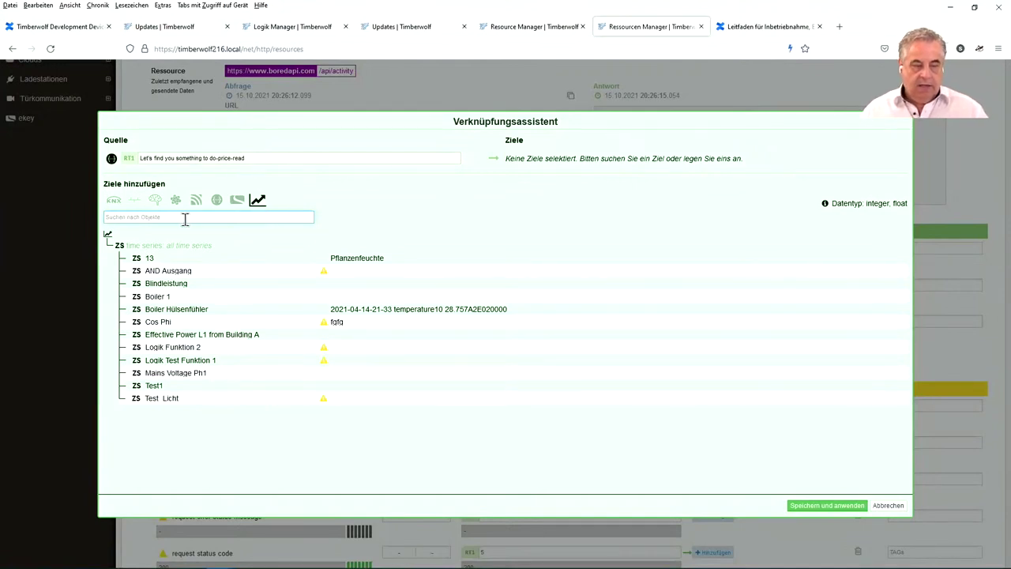
{"action": "type", "text": "be"}
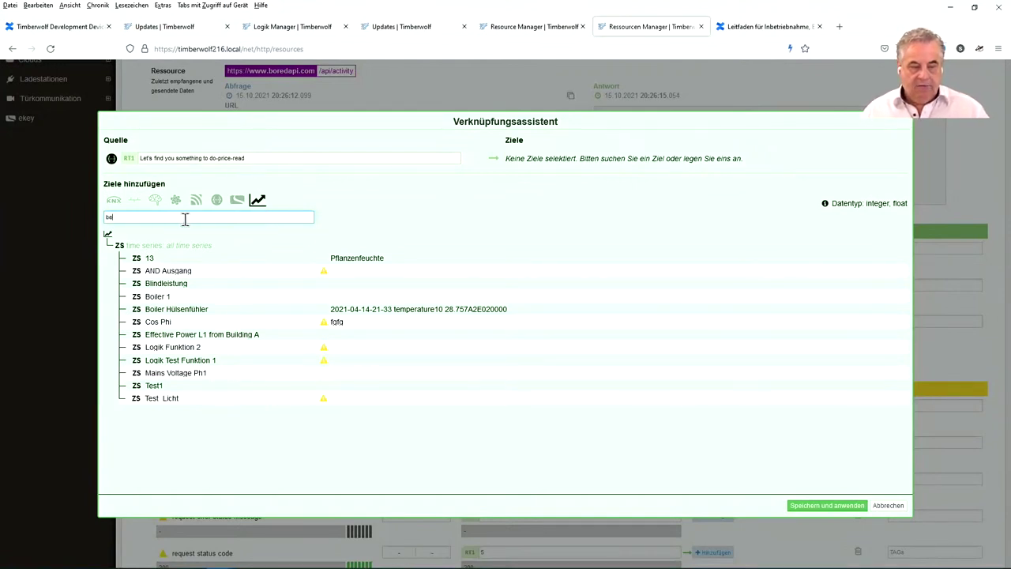
{"action": "type", "text": "ispiel price"}
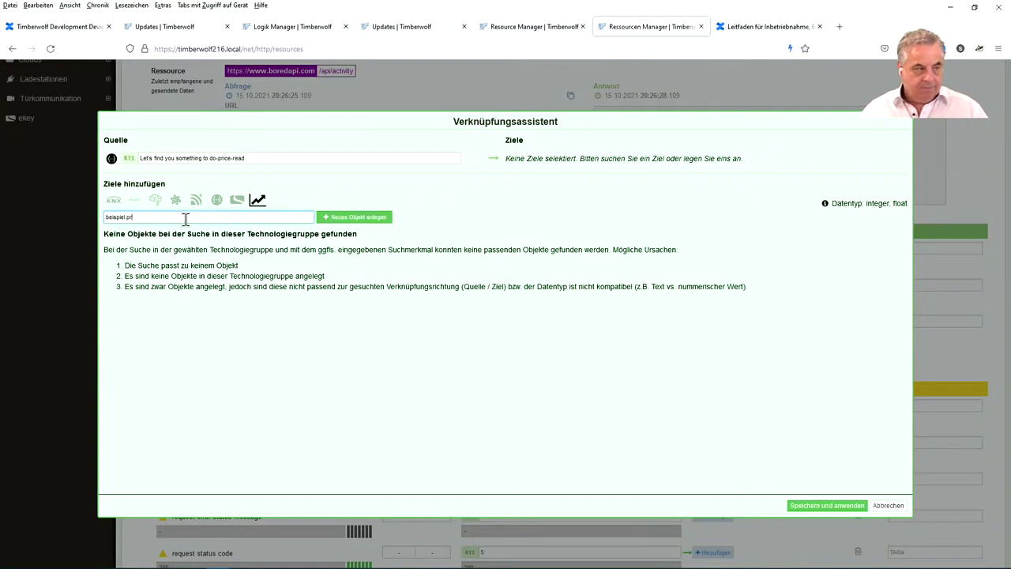
{"action": "left_click", "coordinate": [325, 218]}
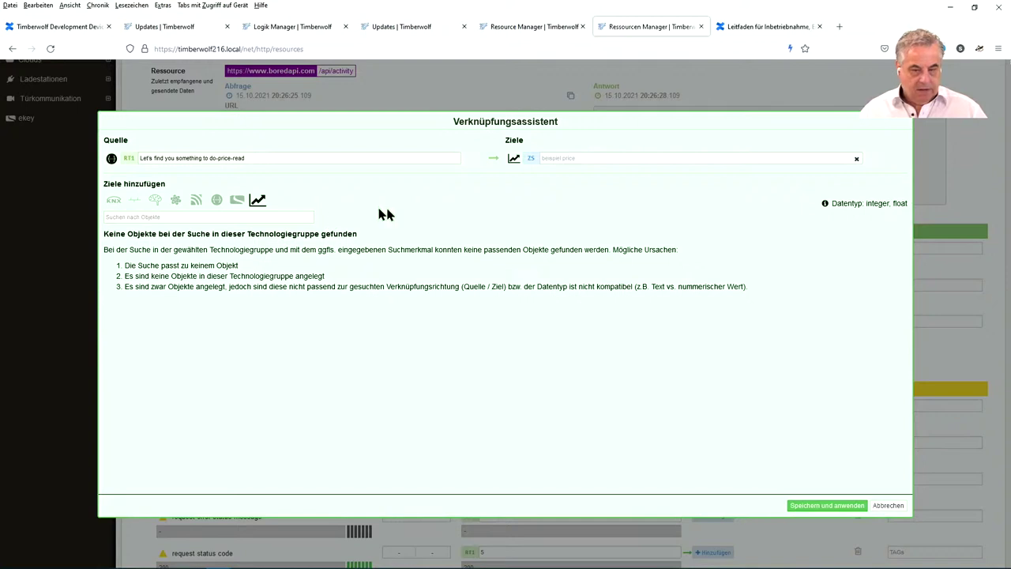
{"action": "left_click", "coordinate": [841, 506]}
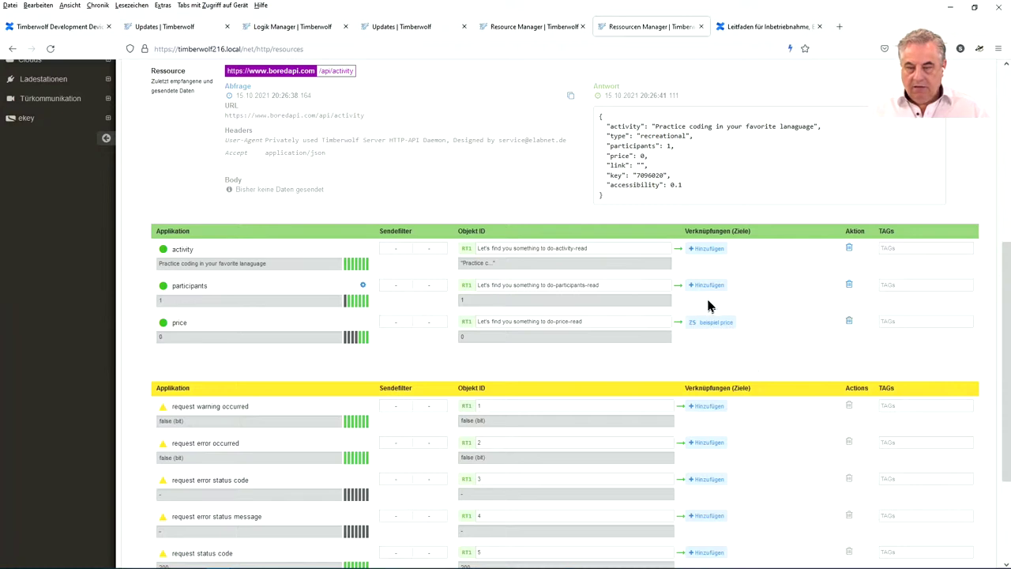
- Link the activity evaluation object to the MQTT object Activity Test-activity via MQTT-write and apply the link
{"action": "left_click", "coordinate": [709, 251]}
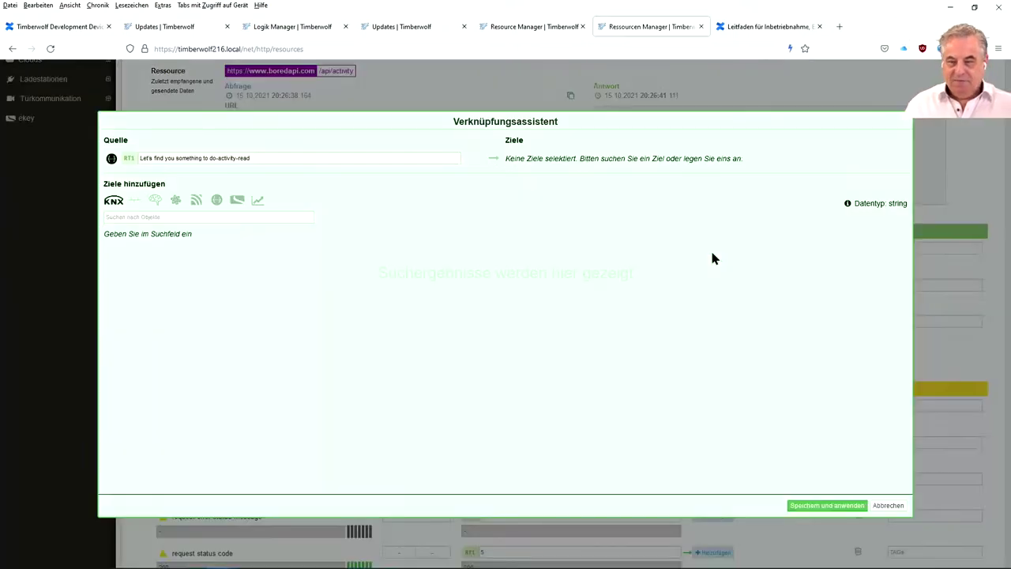
{"action": "left_click", "coordinate": [886, 506]}
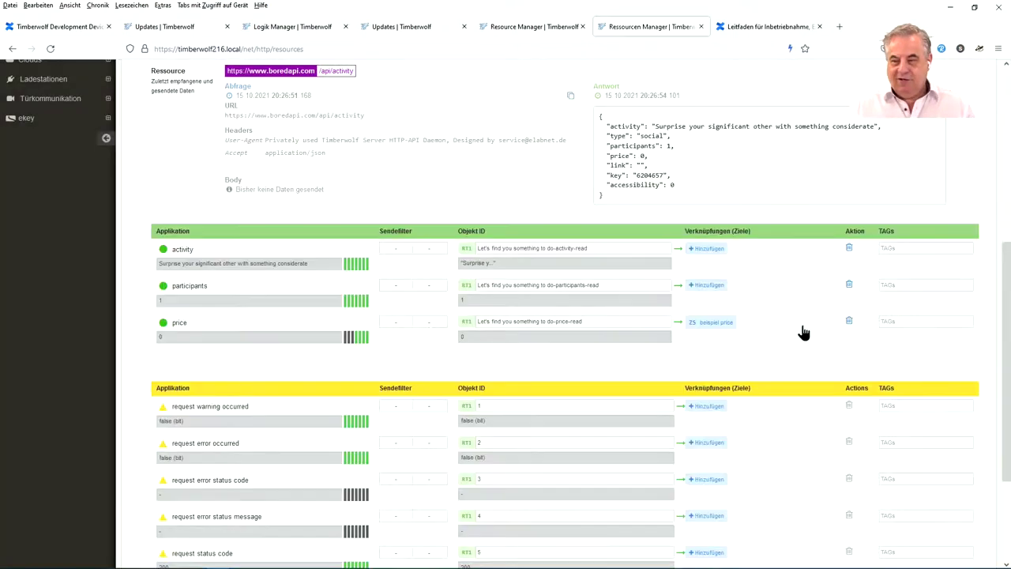
{"action": "left_click", "coordinate": [707, 250]}
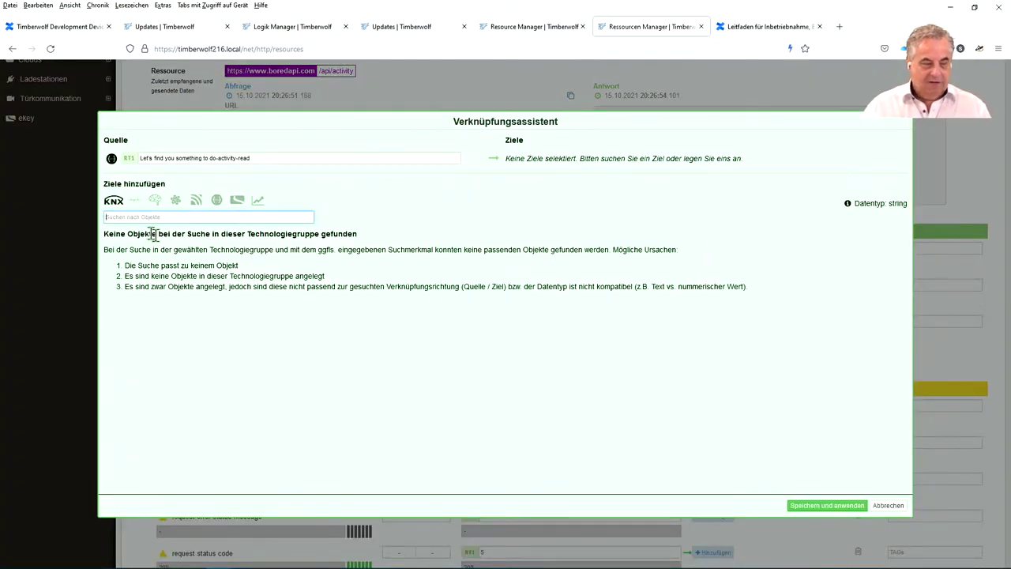
{"action": "left_click", "coordinate": [198, 202]}
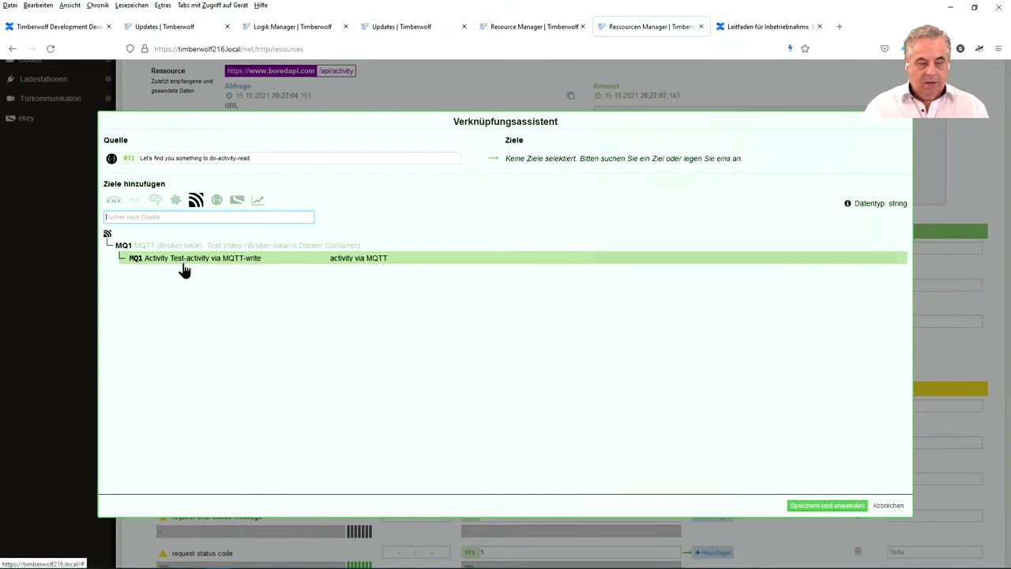
{"action": "mouse_move", "coordinate": [183, 270]}
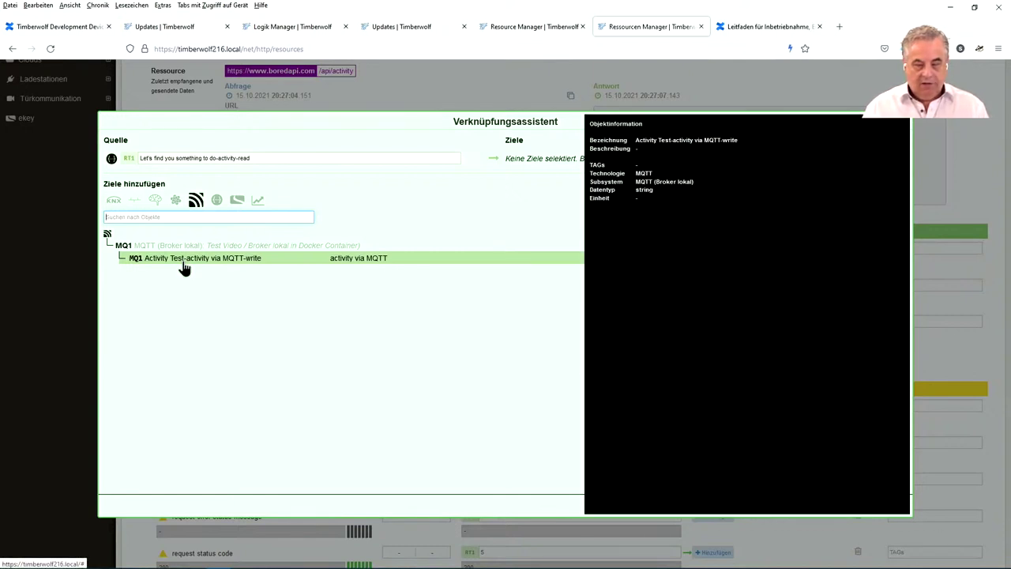
{"action": "left_click", "coordinate": [184, 267]}
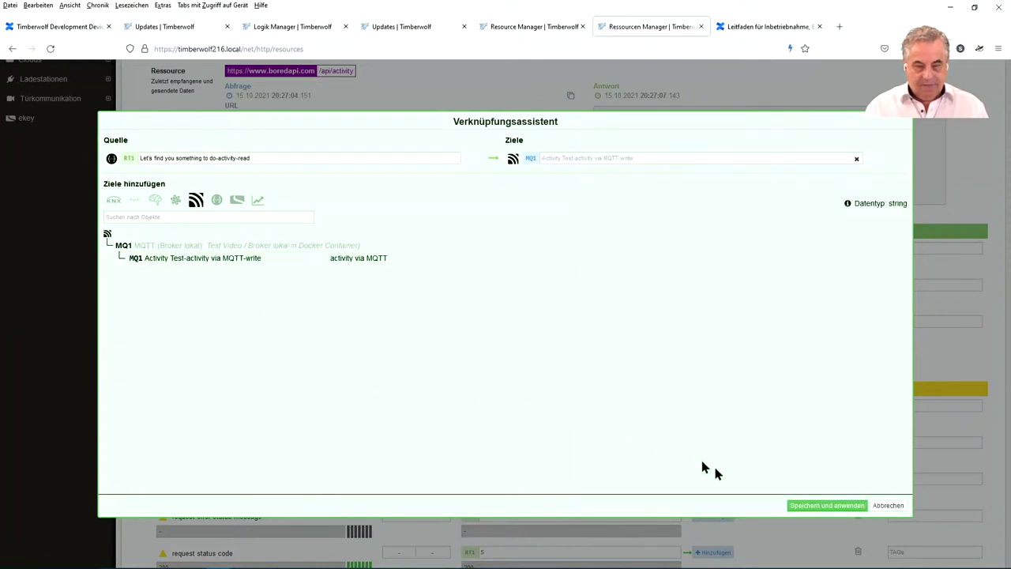
{"action": "left_click", "coordinate": [834, 507]}
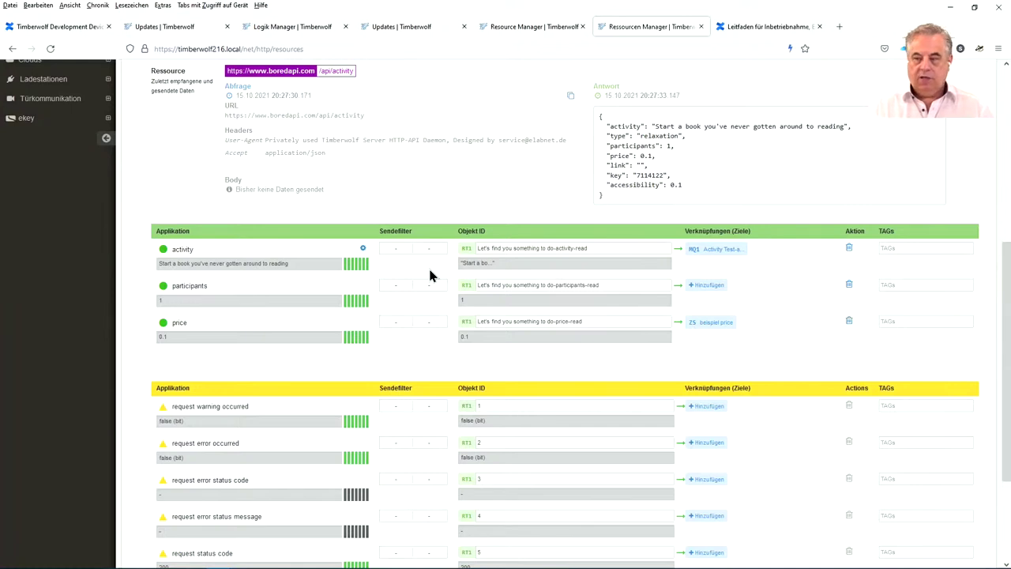
- View the beispiel price time series in Grafana over the last 5 minutes, zoomed to 20:26:28–20:28:00, and close the chart and link assistant
{"action": "left_click", "coordinate": [703, 323]}
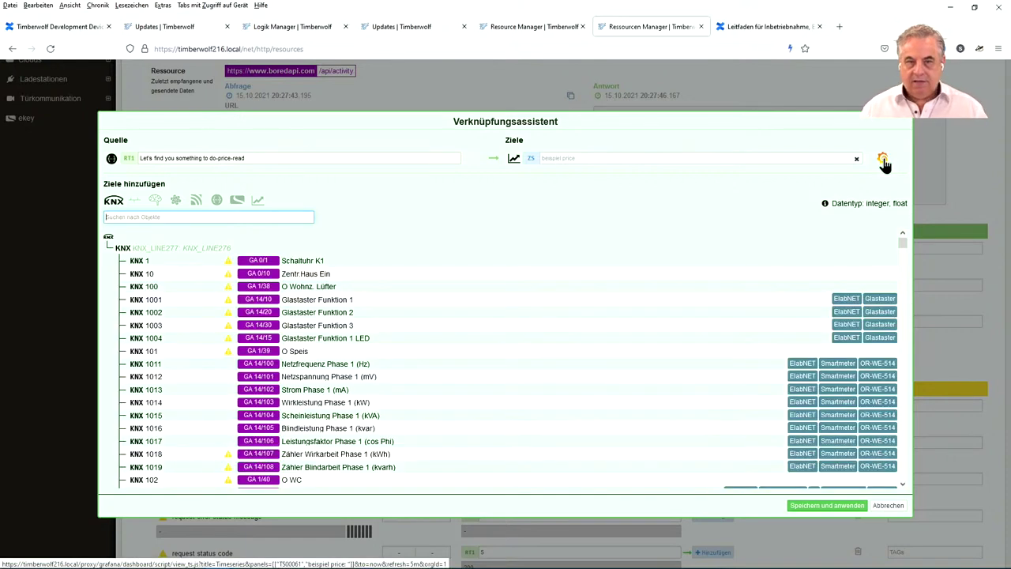
{"action": "left_click", "coordinate": [882, 159]}
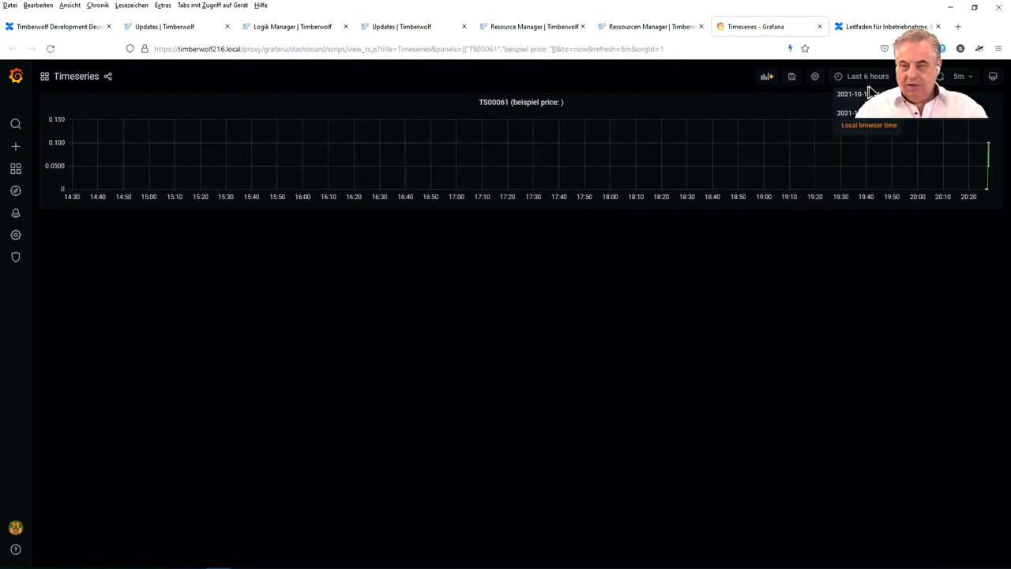
{"action": "left_click", "coordinate": [868, 77]}
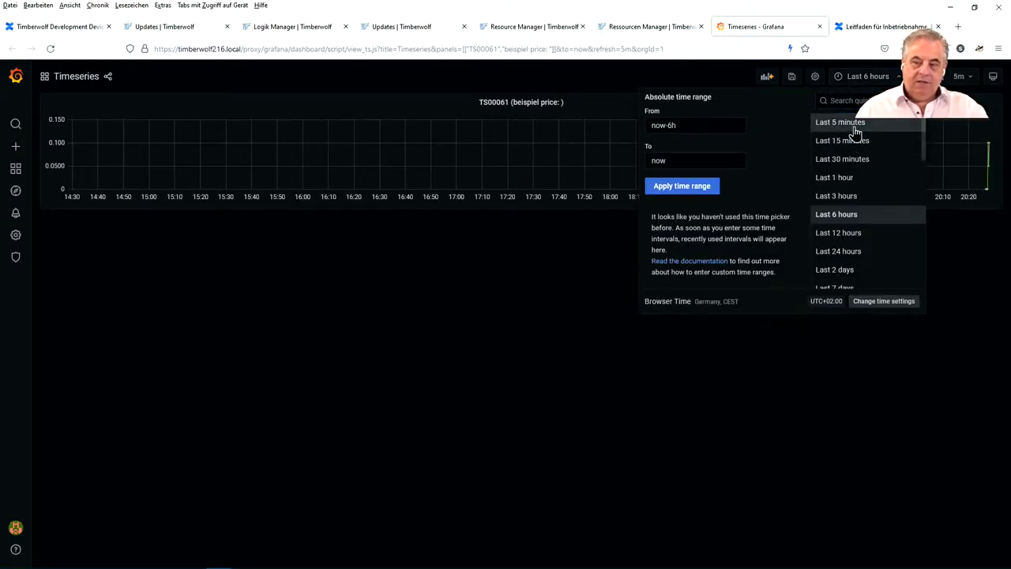
{"action": "left_click", "coordinate": [854, 124]}
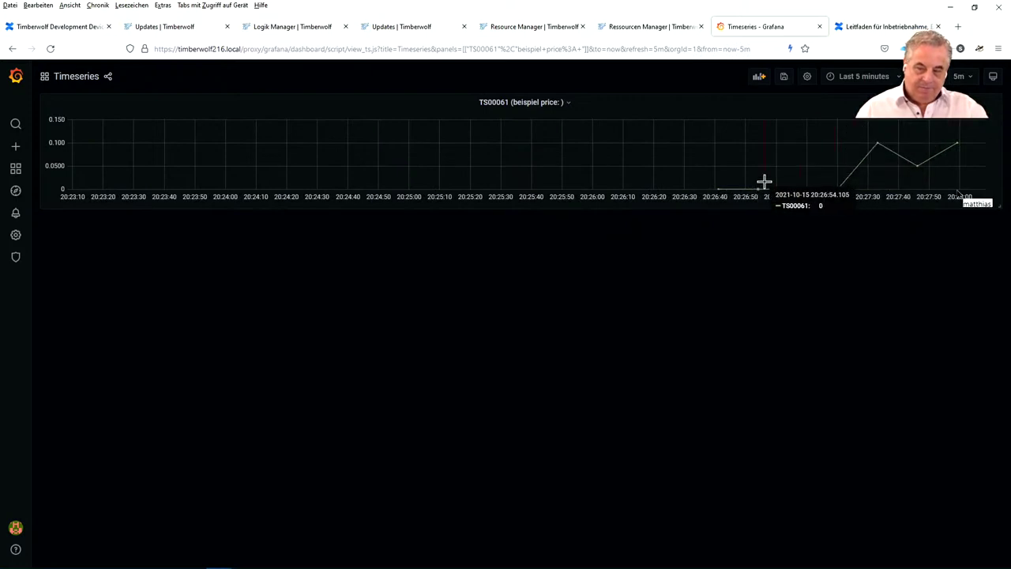
{"action": "left_click_drag", "start_coordinate": [962, 169], "coordinate": [683, 179]}
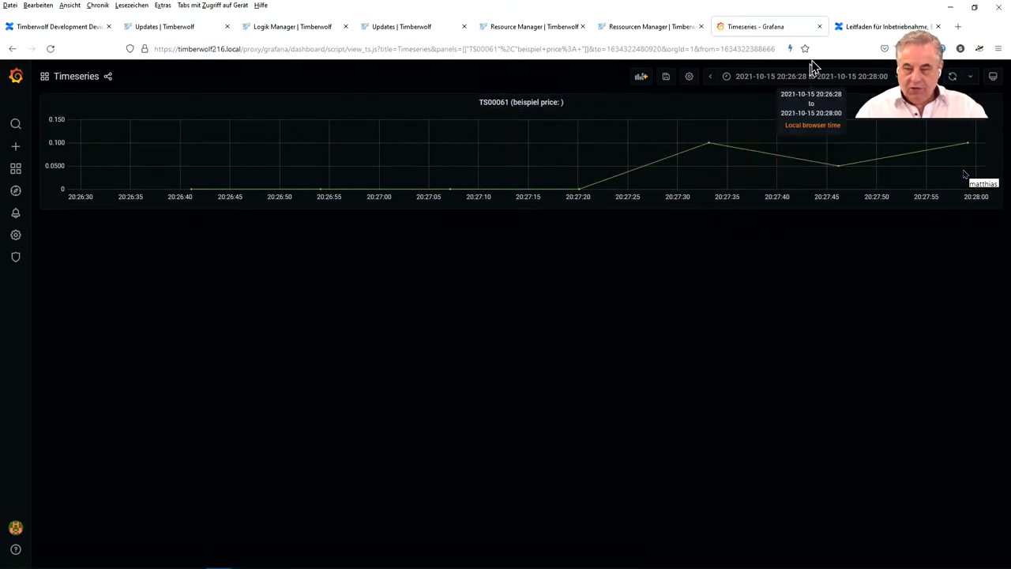
{"action": "left_click", "coordinate": [818, 28]}
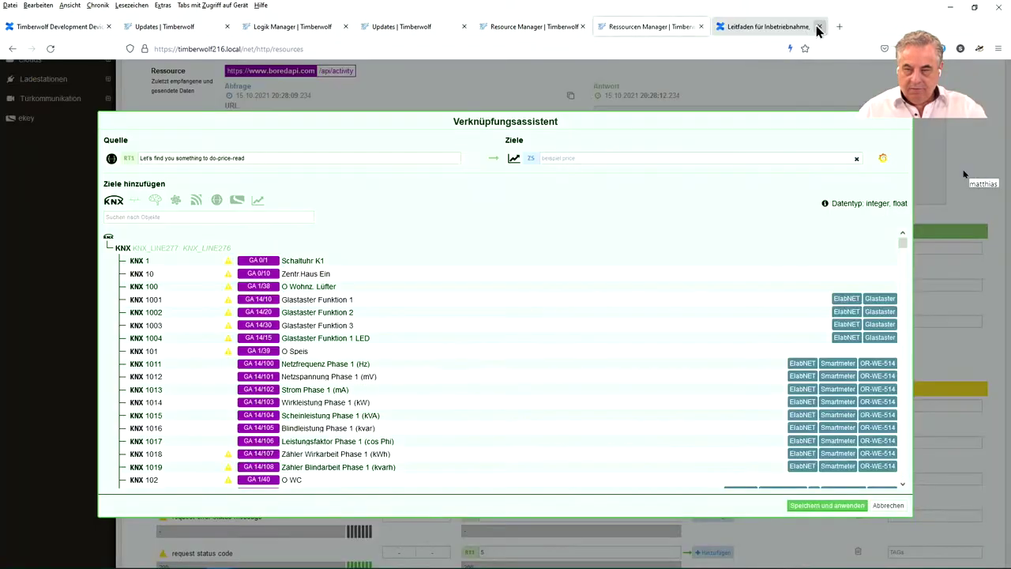
{"action": "left_click", "coordinate": [888, 506]}
{"action": "scroll", "coordinate": [397, 347], "scroll_direction": "up", "scroll_amount": 3}
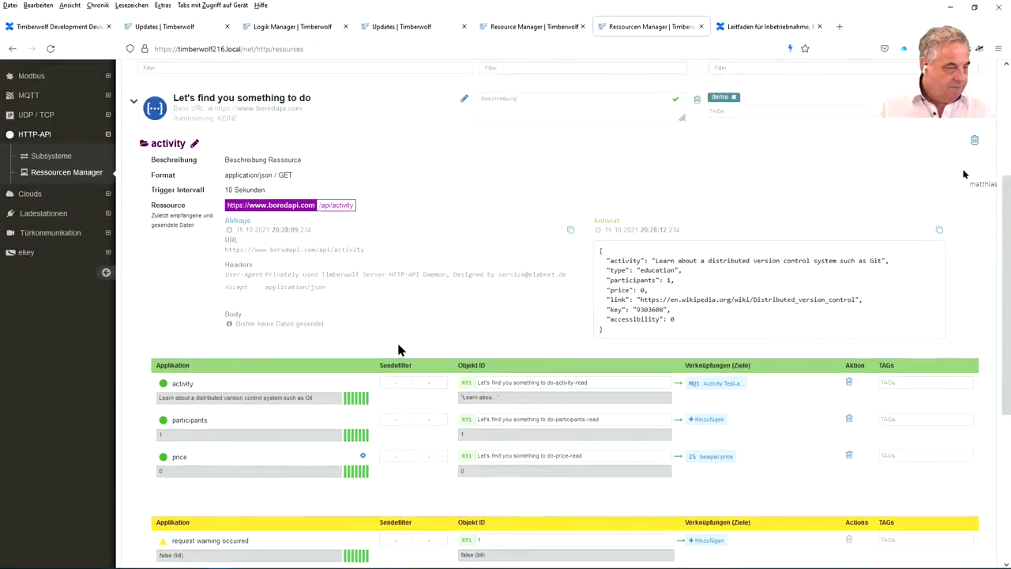
{"action": "scroll", "coordinate": [398, 350], "scroll_direction": "down", "scroll_amount": 5}
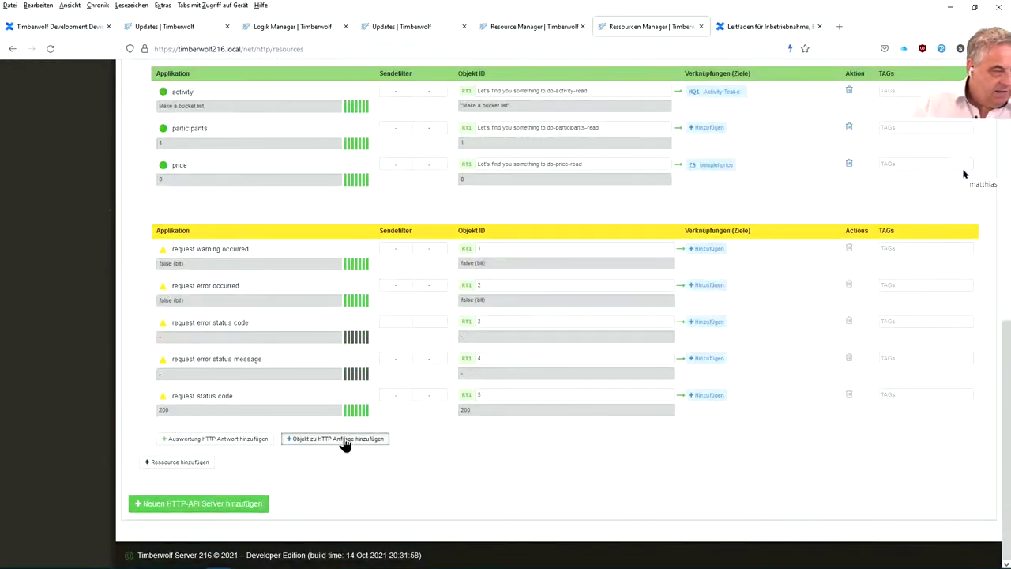
{"action": "left_click", "coordinate": [345, 442]}
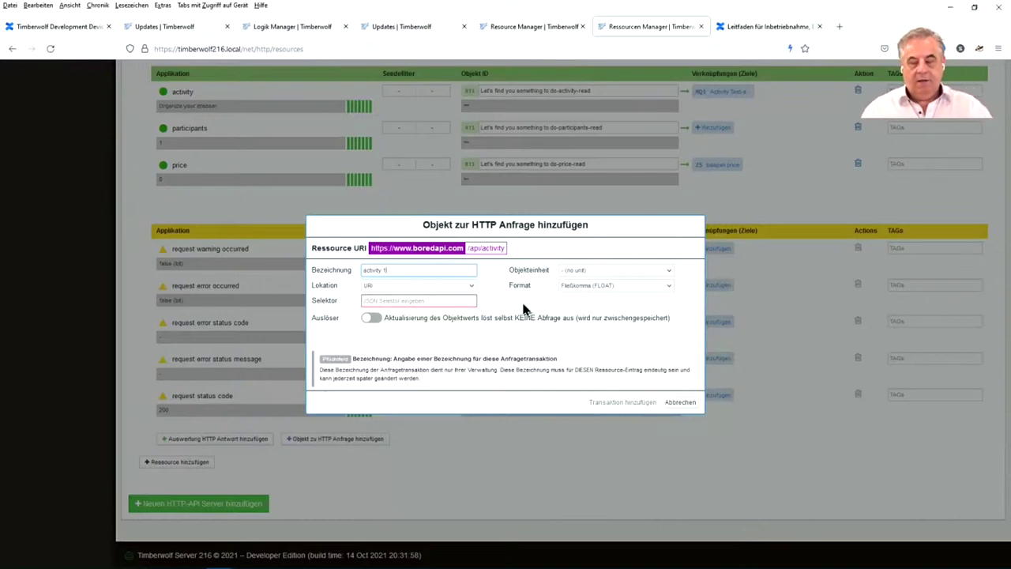
{"action": "left_click_drag", "start_coordinate": [395, 270], "coordinate": [337, 266]}
{"action": "type", "text": "participants"}
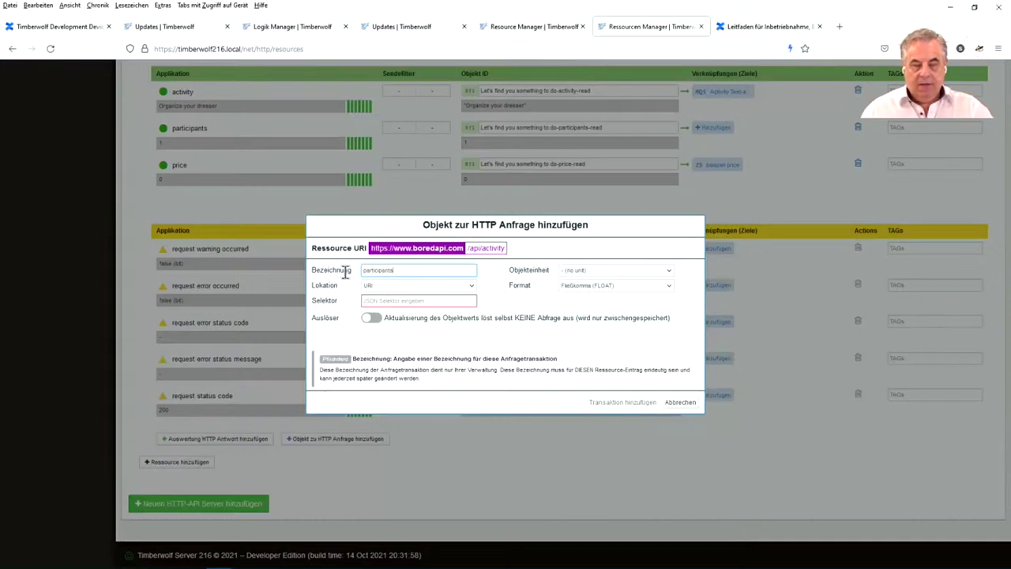
{"action": "left_click", "coordinate": [671, 402]}
- Disable the trigger interval of the activity resource so requests are triggered only by object changes, and update and restart the resource
{"action": "scroll", "coordinate": [495, 293], "scroll_direction": "up", "scroll_amount": 5}
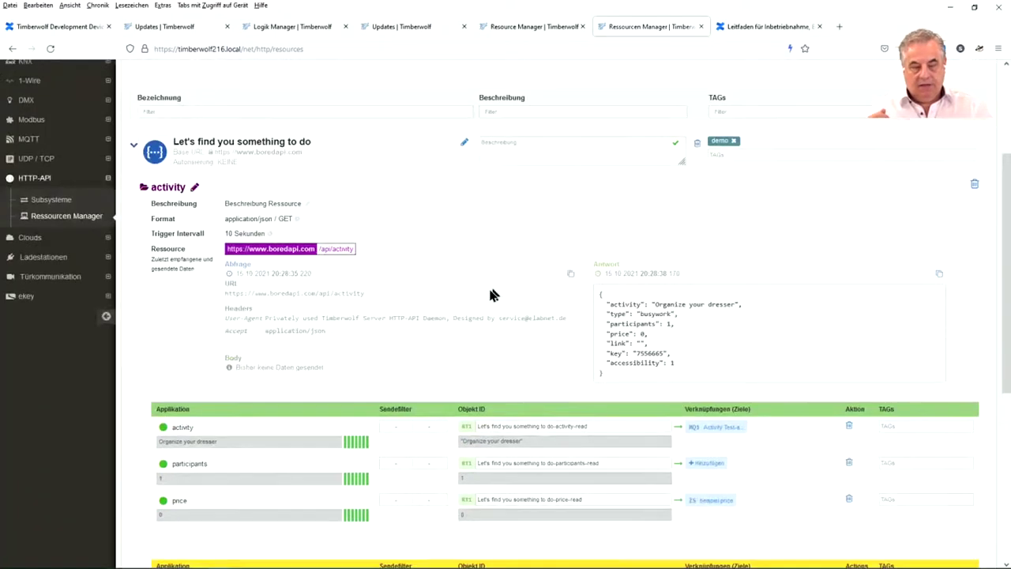
{"action": "left_click", "coordinate": [269, 235]}
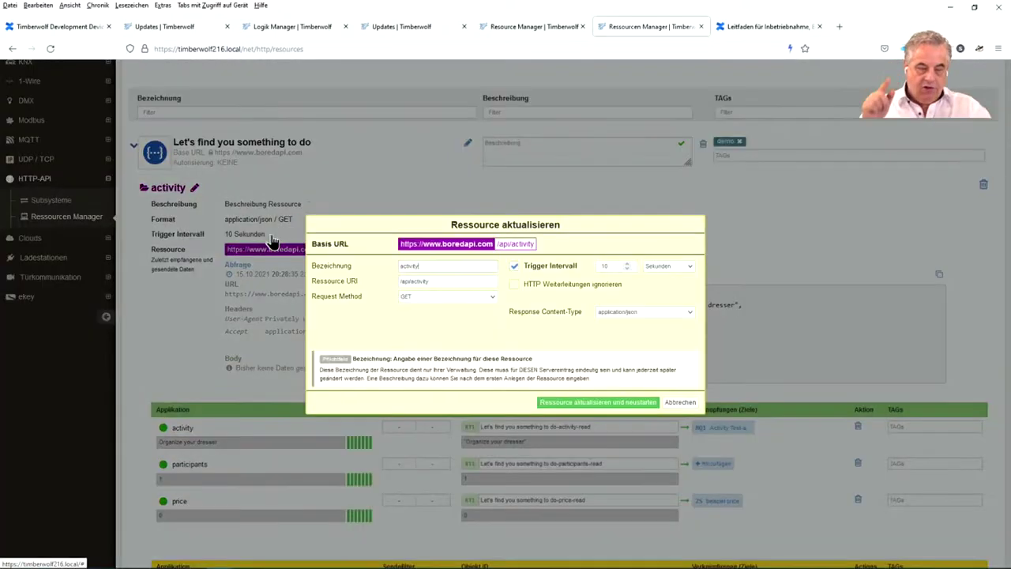
{"action": "left_click", "coordinate": [514, 267]}
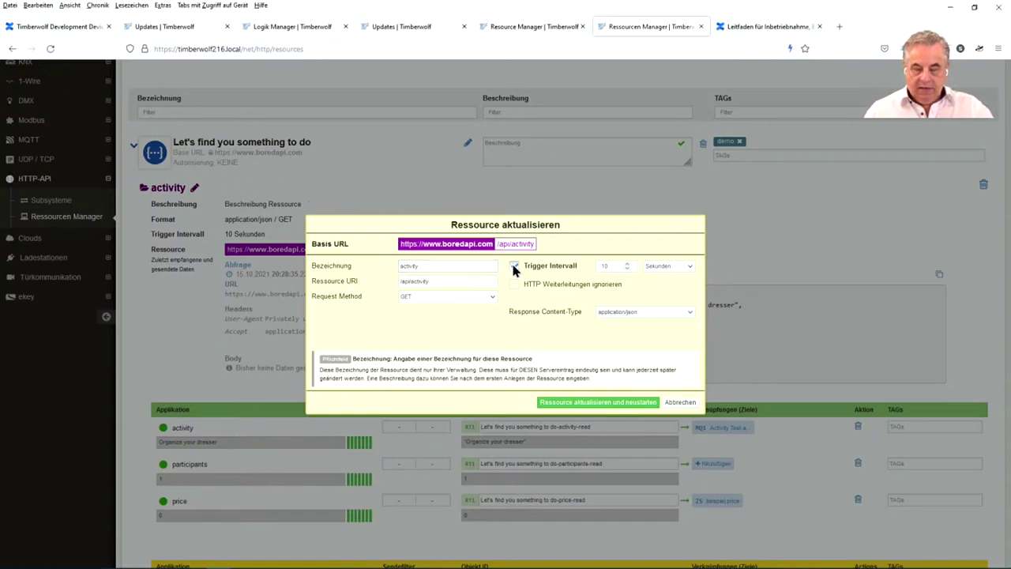
{"action": "left_click", "coordinate": [568, 403]}
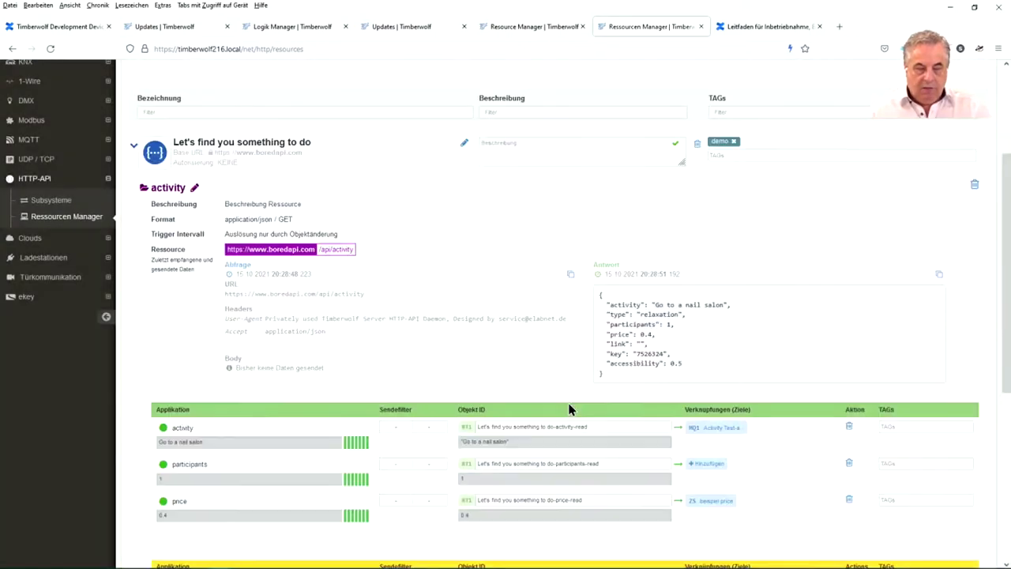
- Start a new HTTP request object for the activity resource, named participants with selector participants
{"action": "scroll", "coordinate": [543, 336], "scroll_direction": "down", "scroll_amount": 1}
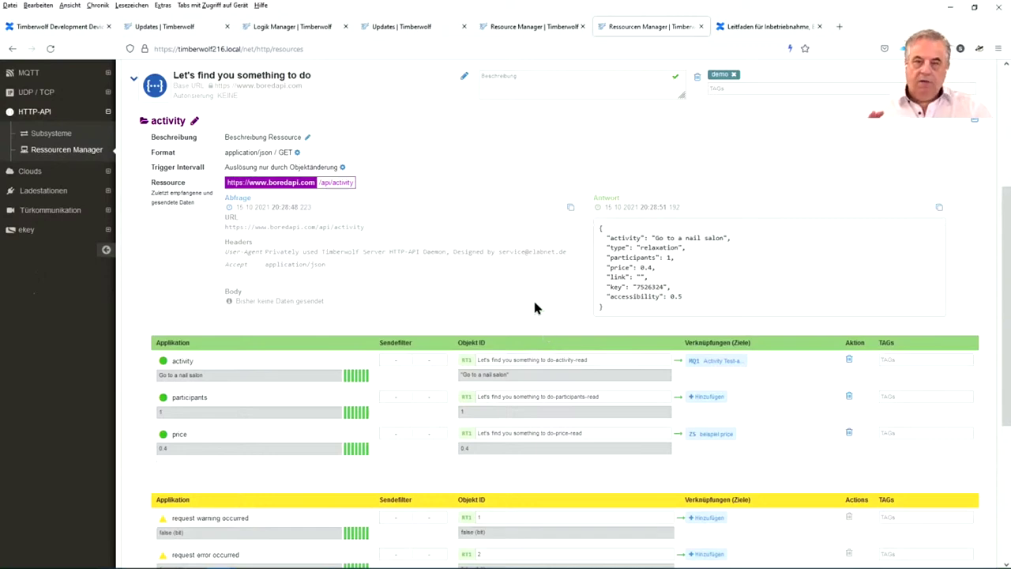
{"action": "scroll", "coordinate": [532, 297], "scroll_direction": "down", "scroll_amount": 2}
{"action": "scroll", "coordinate": [521, 317], "scroll_direction": "down", "scroll_amount": 1}
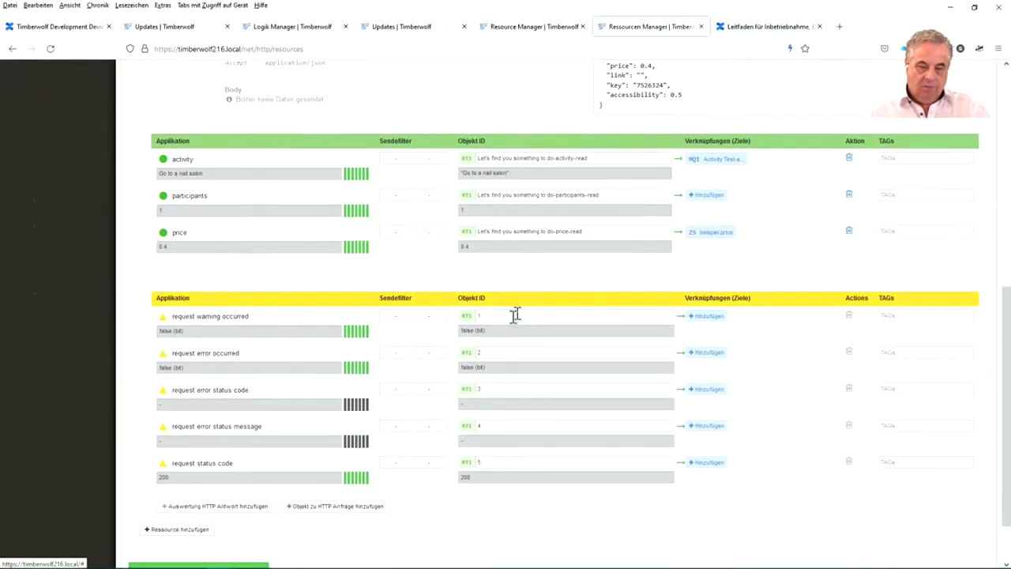
{"action": "left_click", "coordinate": [335, 507]}
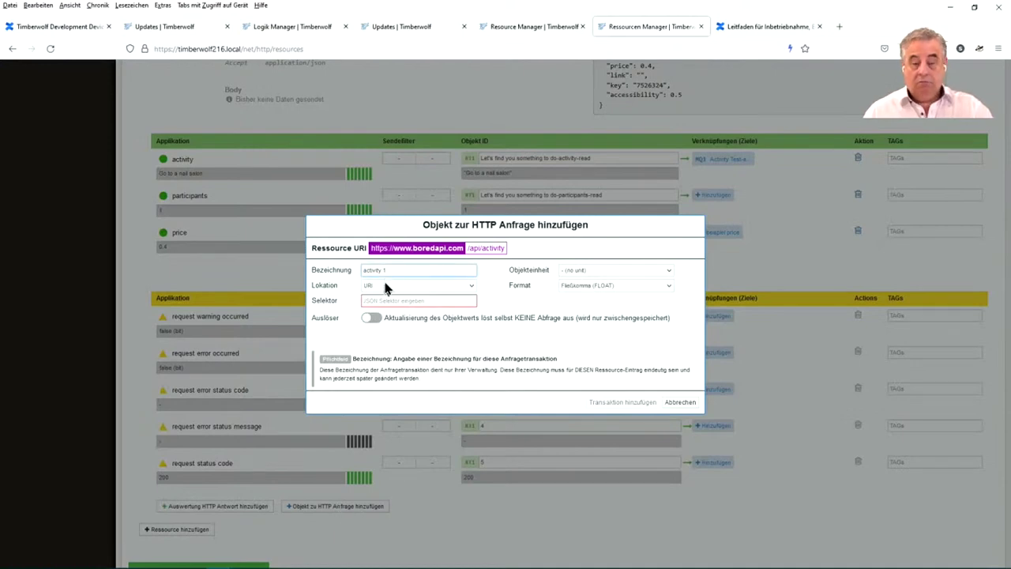
{"action": "left_click_drag", "start_coordinate": [391, 268], "coordinate": [353, 270]}
{"action": "type", "text": "participants"}
{"action": "left_click", "coordinate": [365, 302]}
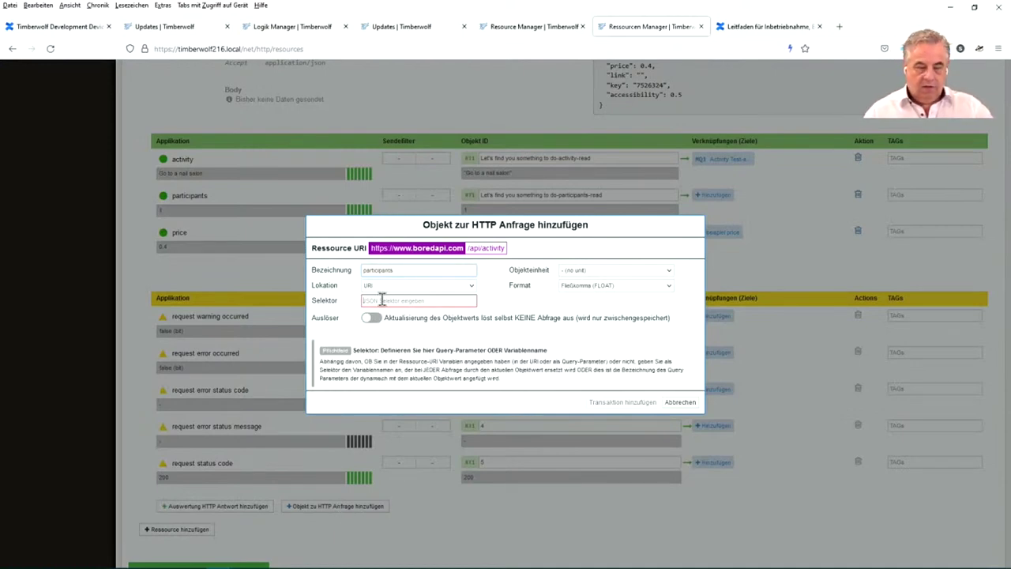
{"action": "type", "text": "participants"}
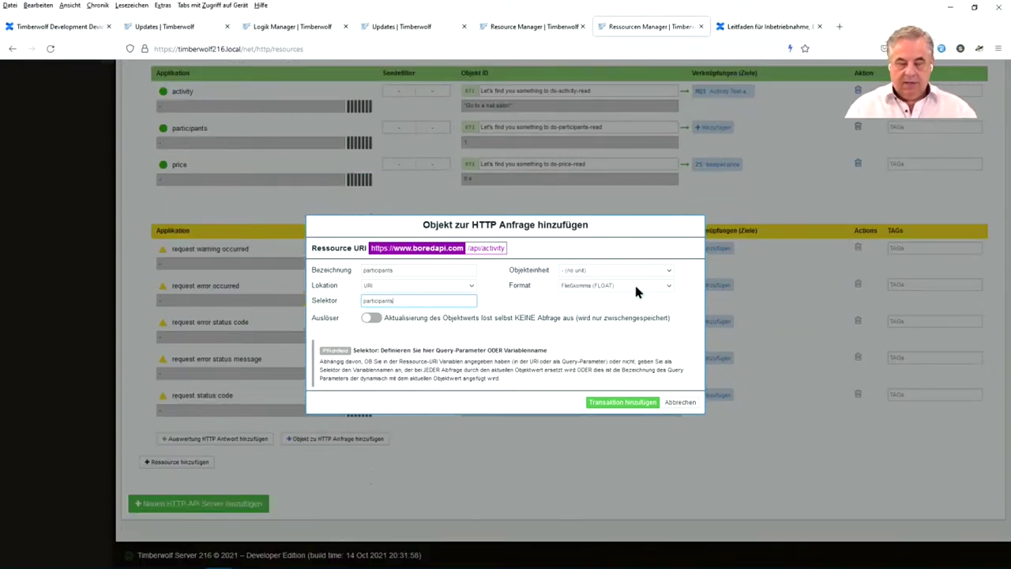
- Set the request object's format to Ganzzahl (INT) and location to URI, enable triggering with all current transaction values, and add the transaction
{"action": "left_click", "coordinate": [634, 287]}
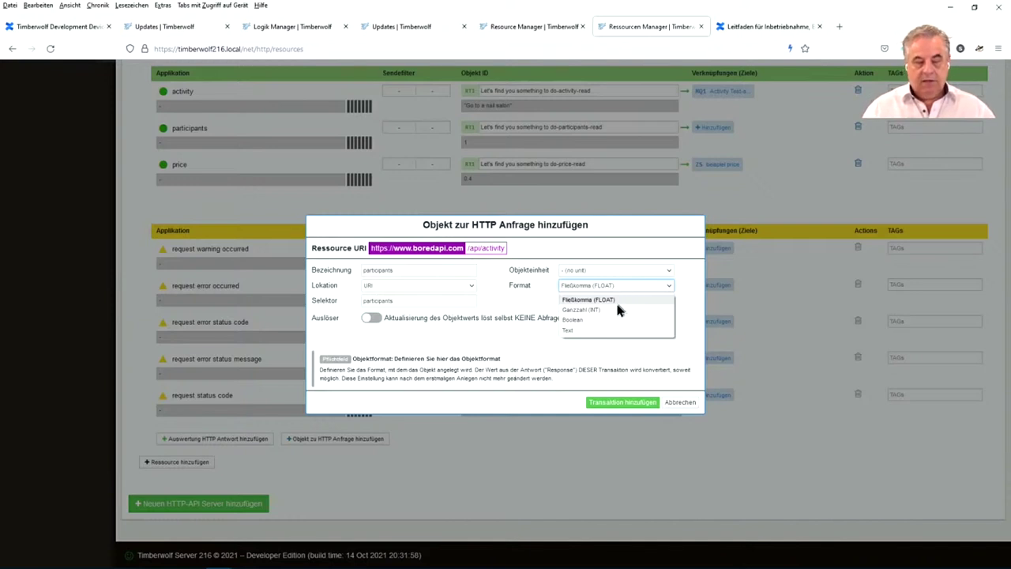
{"action": "left_click", "coordinate": [610, 308]}
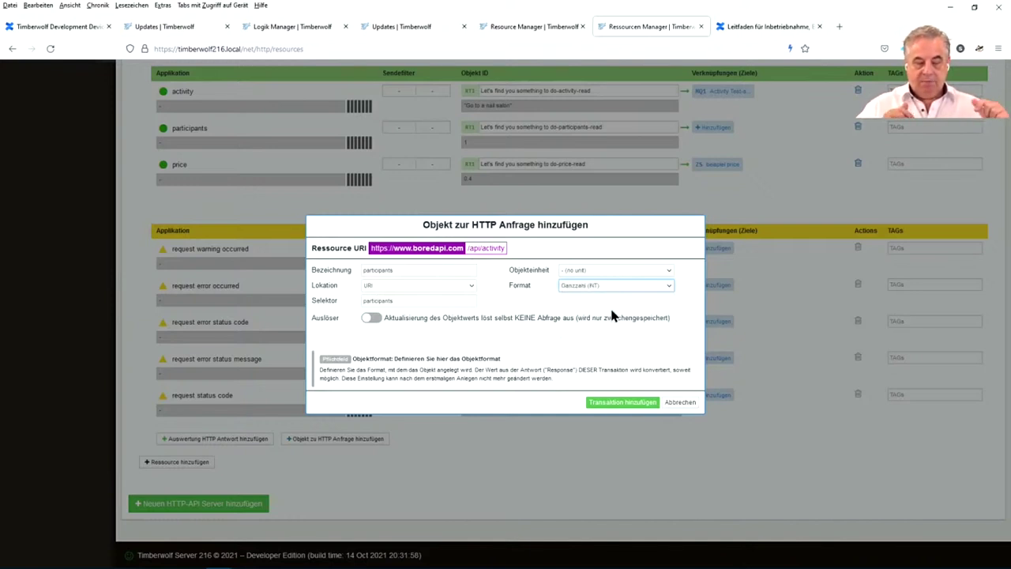
{"action": "left_click", "coordinate": [438, 286]}
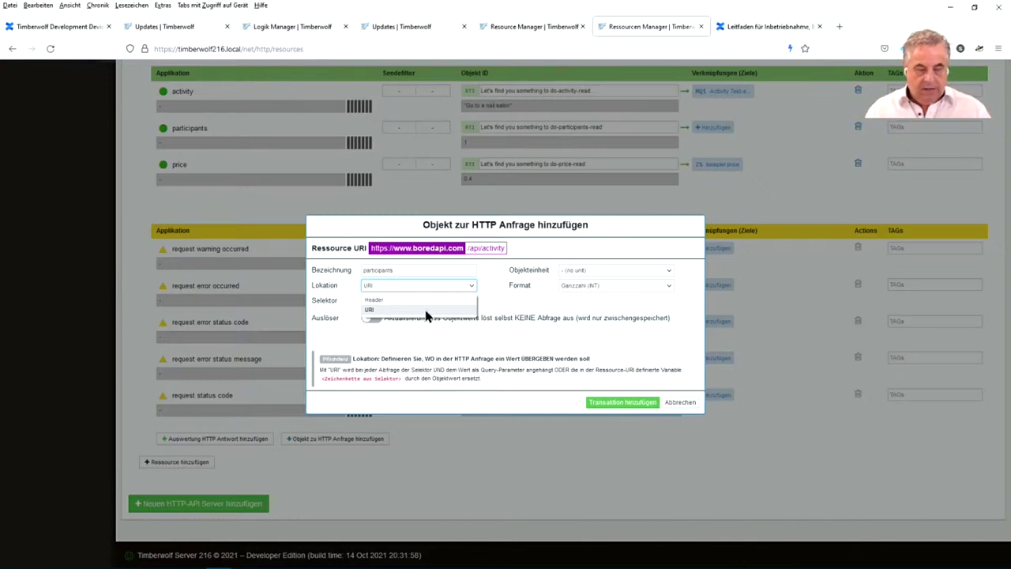
{"action": "left_click", "coordinate": [436, 311]}
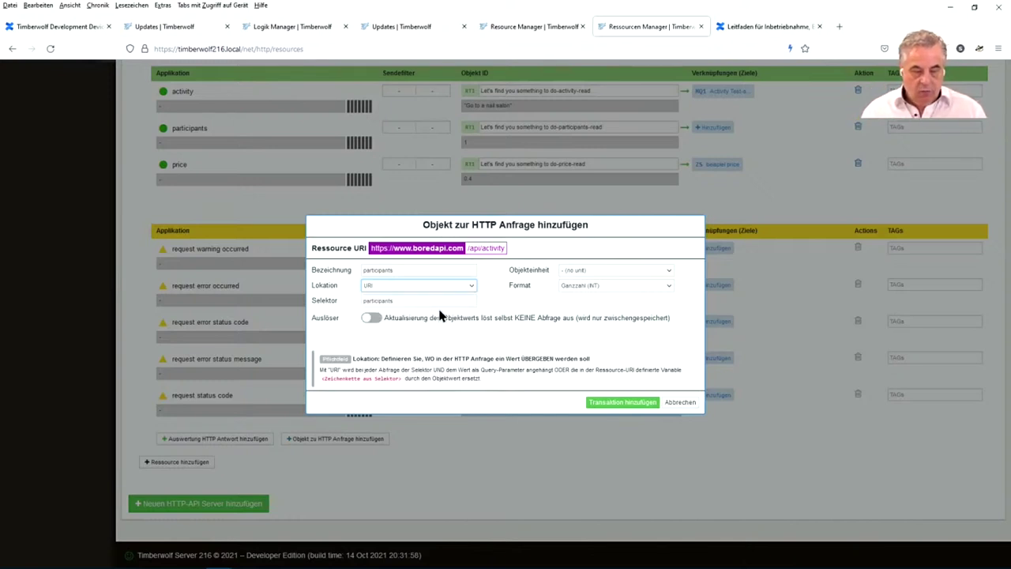
{"action": "double_click", "coordinate": [387, 302]}
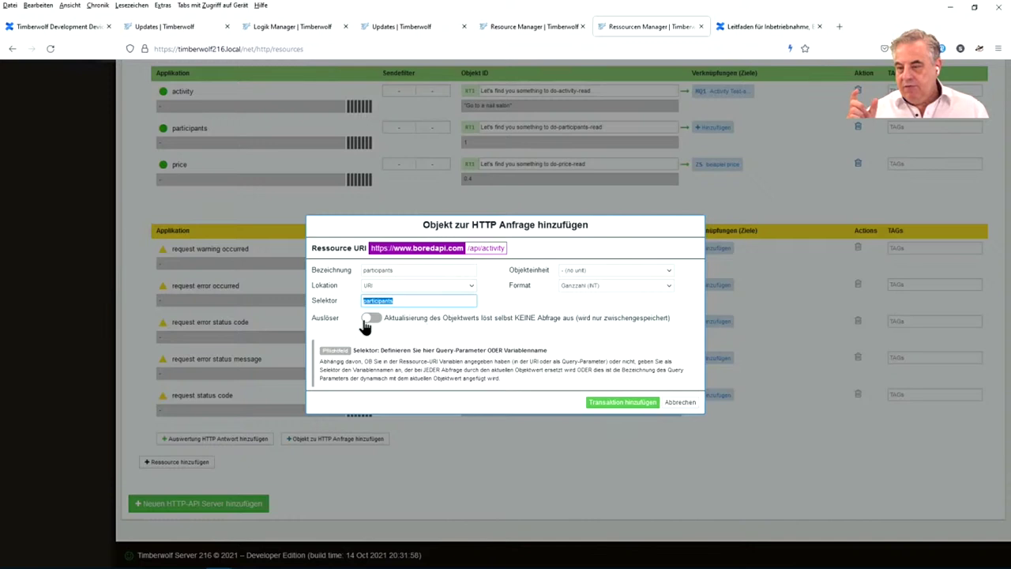
{"action": "left_click", "coordinate": [343, 302]}
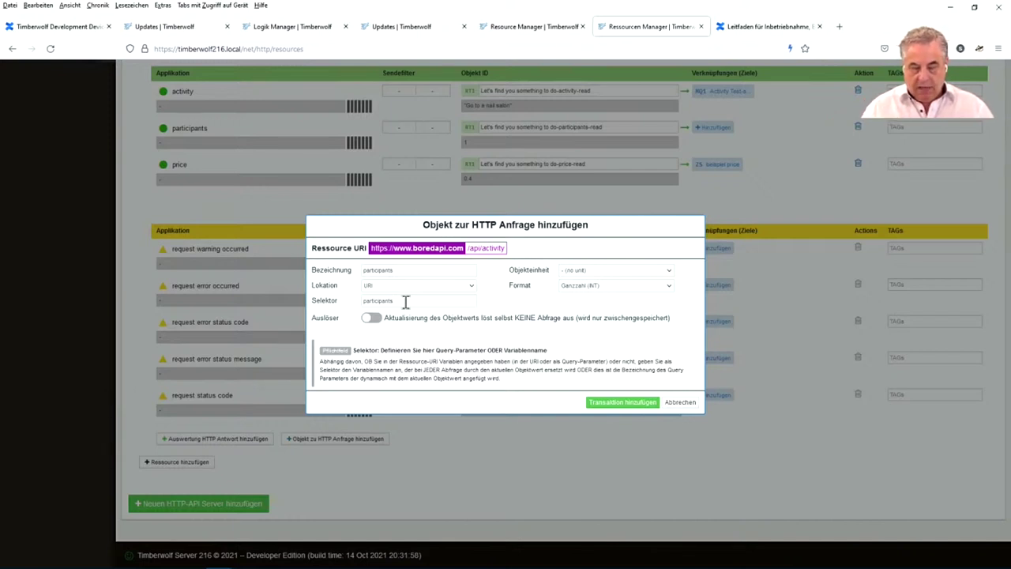
{"action": "left_click", "coordinate": [369, 320]}
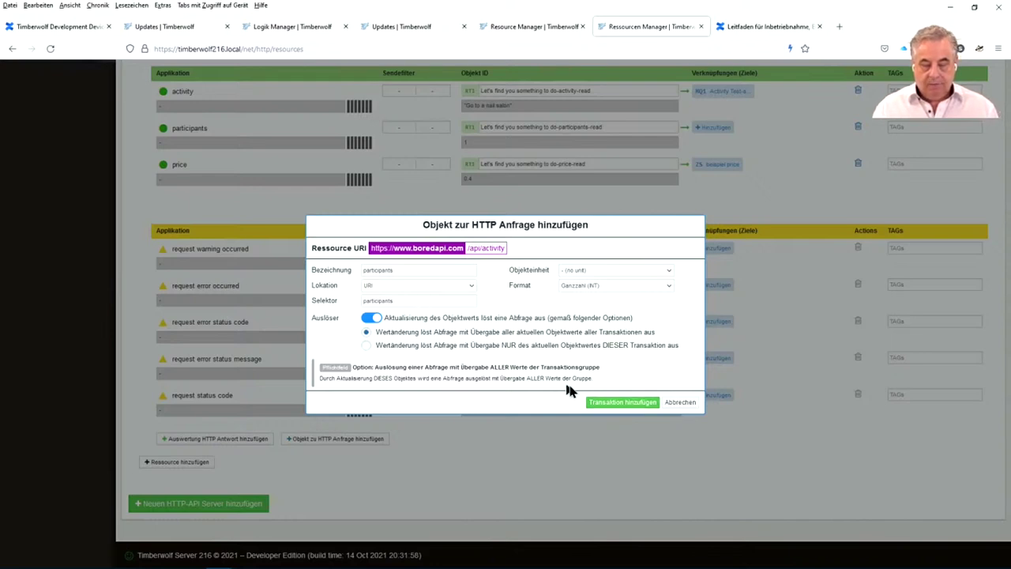
{"action": "left_click", "coordinate": [600, 403]}
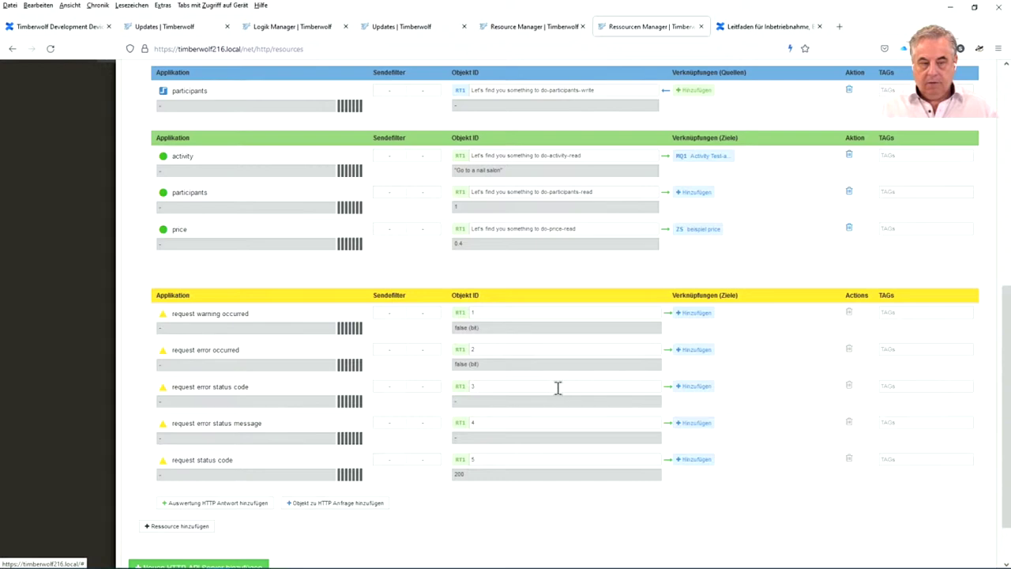
- Link the participants request object to the logic source Logic 22 O1: Takt Anzahl and apply the link
{"action": "scroll", "coordinate": [557, 387], "scroll_direction": "up", "scroll_amount": 5}
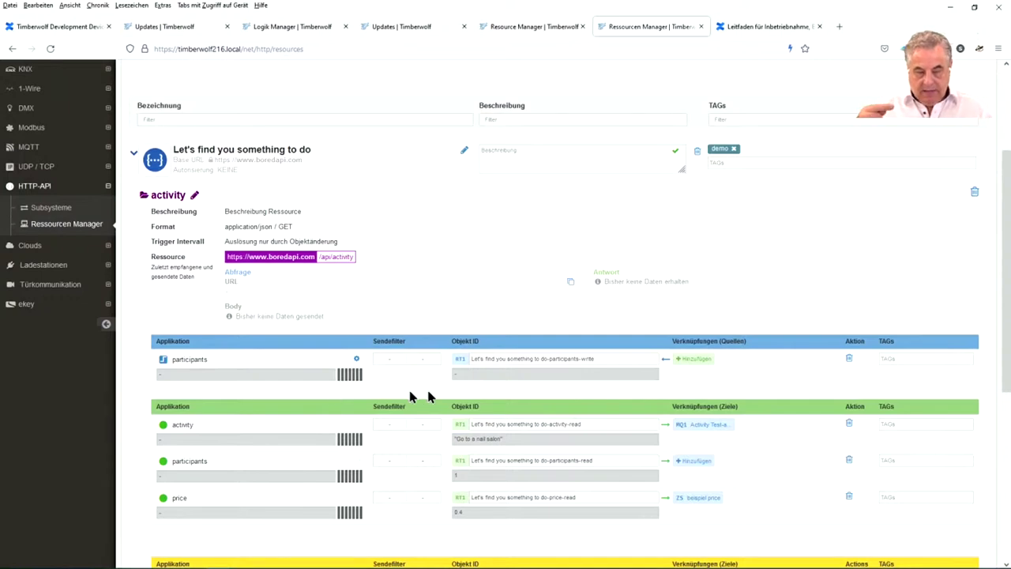
{"action": "left_click", "coordinate": [688, 360]}
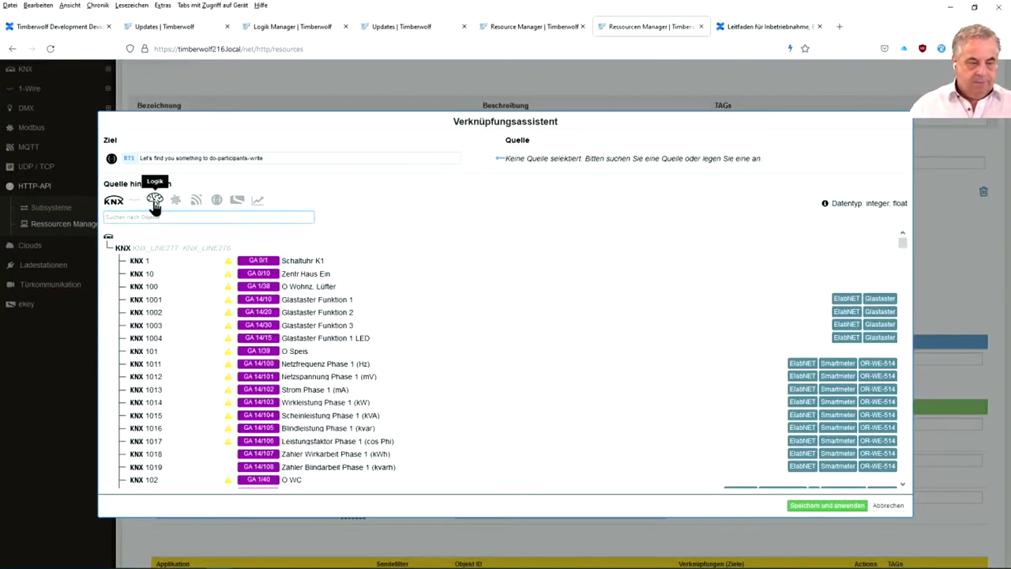
{"action": "left_click", "coordinate": [154, 199]}
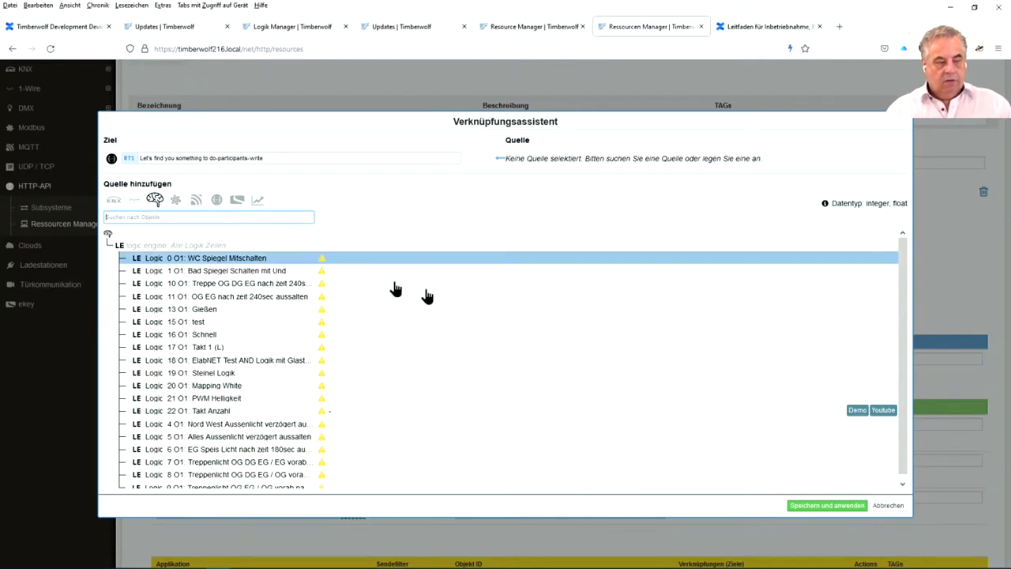
{"action": "left_click", "coordinate": [450, 415]}
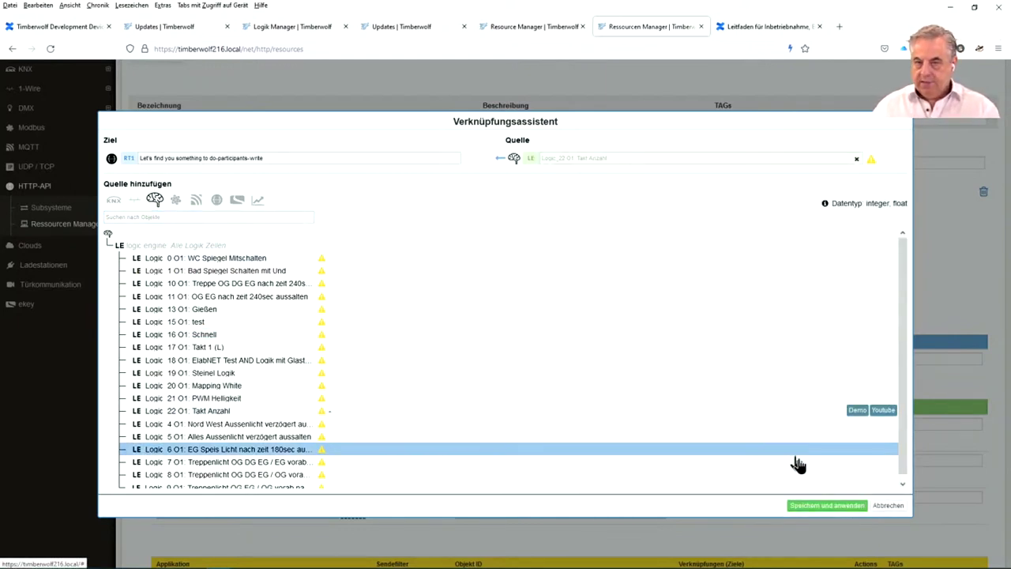
{"action": "left_click", "coordinate": [819, 510]}
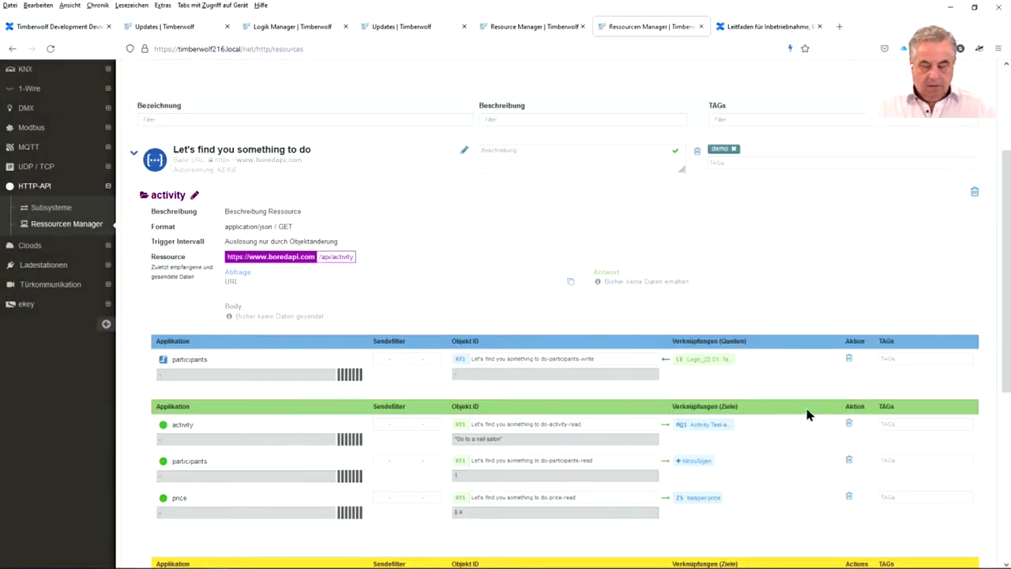
- Examine the participants query parameter in the activity resource's last request URL and the matching response
{"action": "scroll", "coordinate": [787, 381], "scroll_direction": "down", "scroll_amount": 1}
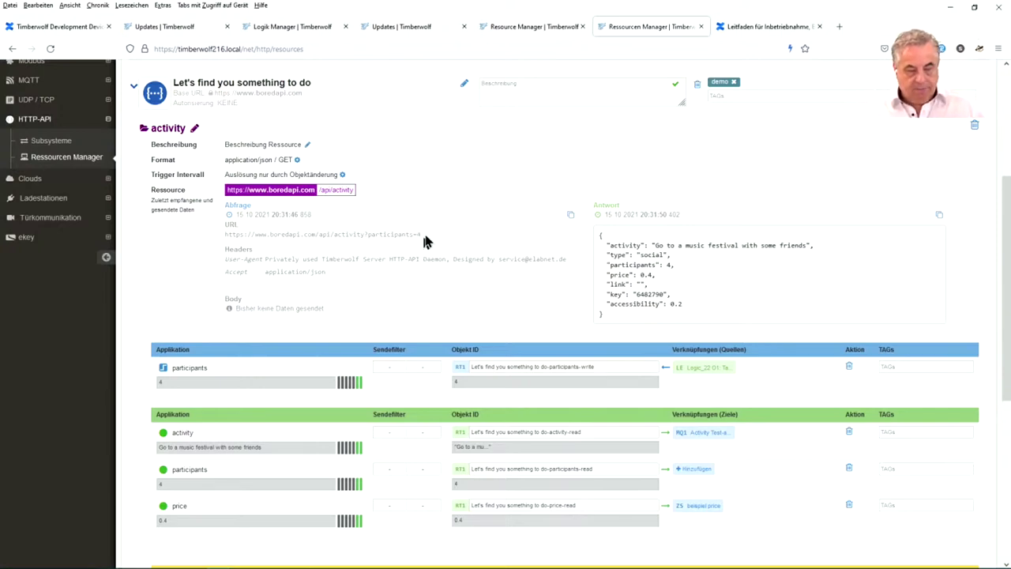
{"action": "triple_click", "coordinate": [395, 234]}
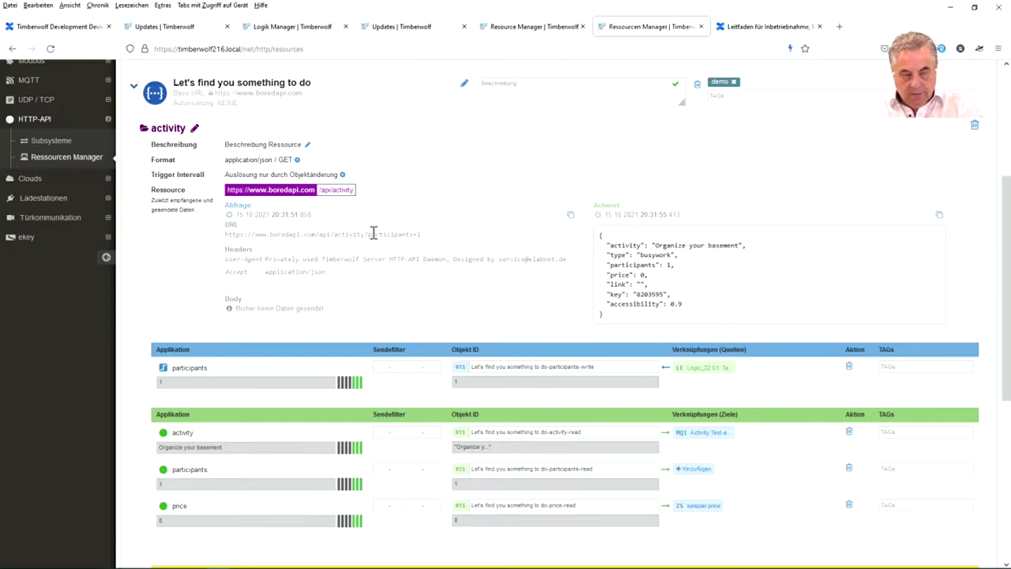
{"action": "left_click_drag", "start_coordinate": [374, 234], "coordinate": [439, 230]}
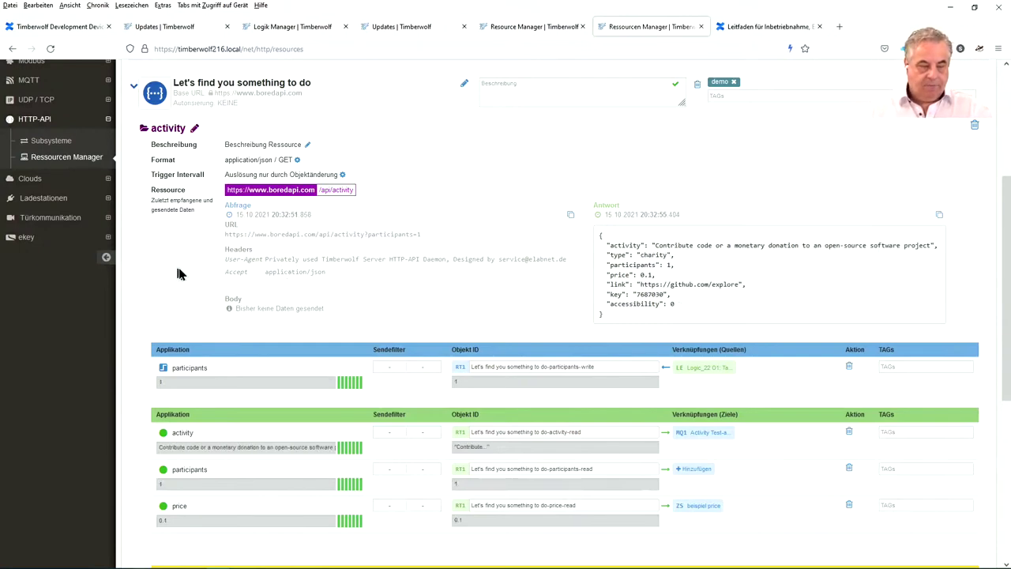
- View the request and error history of the Extern (Internet) HTTP-API subsystem in Grafana
{"action": "left_click", "coordinate": [55, 142]}
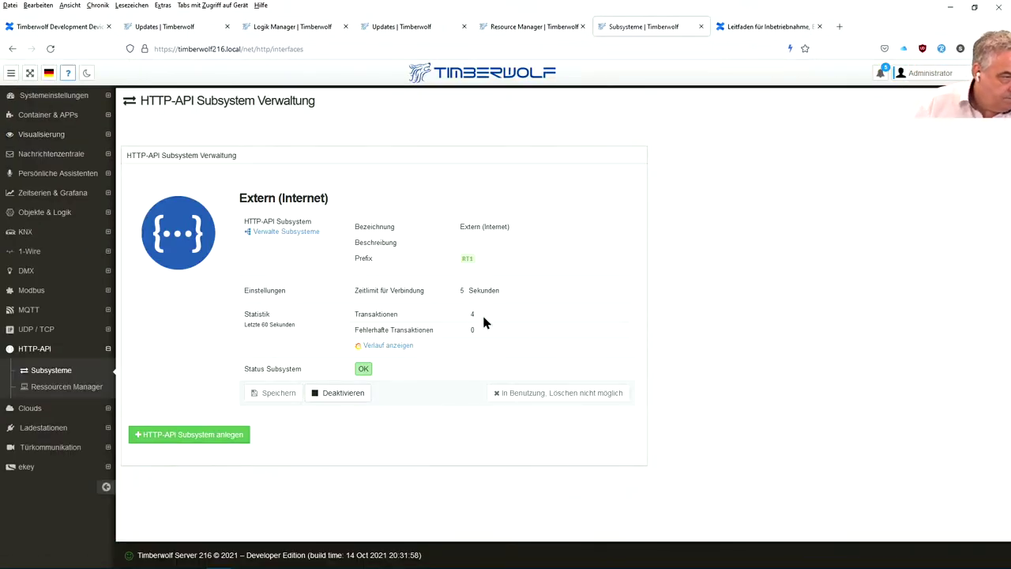
{"action": "left_click", "coordinate": [397, 349]}
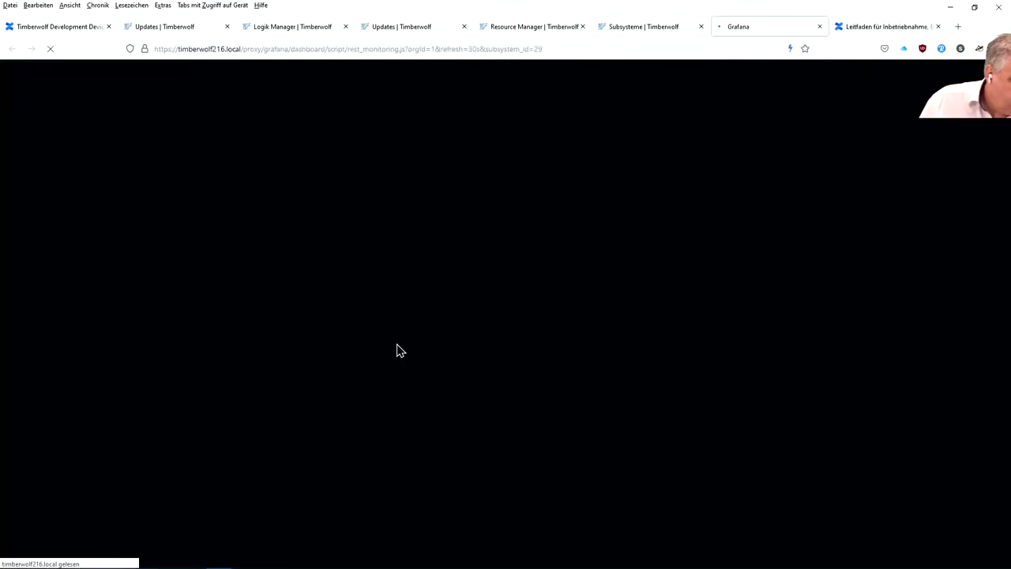
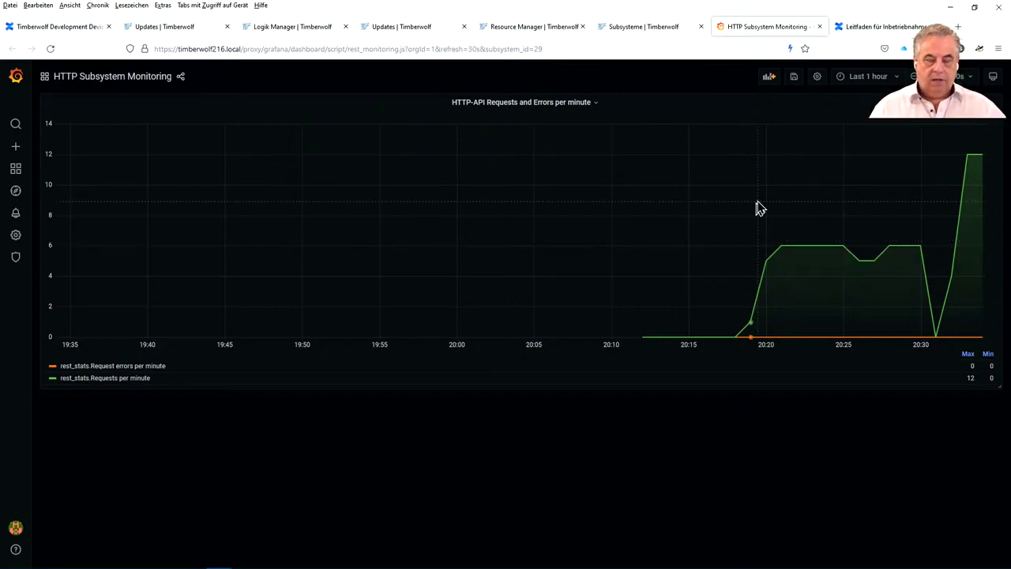
- In the timberwolf101 Resource Manager, examine the Vaccination stats - Germany resource of Corona Impfstatistiken vom RKI and show its status objects
{"action": "left_click", "coordinate": [542, 33]}
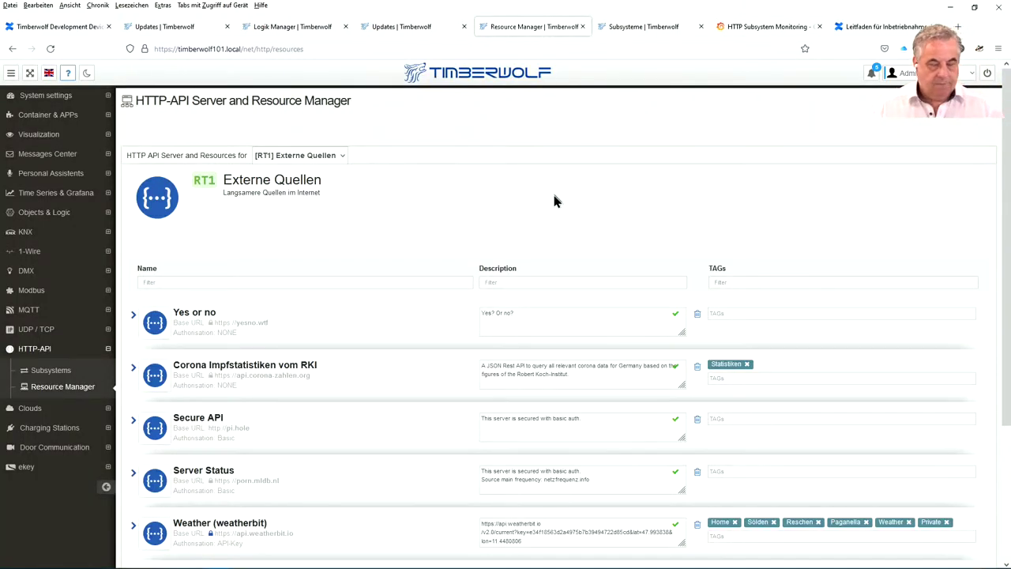
{"action": "scroll", "coordinate": [552, 193], "scroll_direction": "down", "scroll_amount": 1}
{"action": "scroll", "coordinate": [553, 203], "scroll_direction": "down", "scroll_amount": 1}
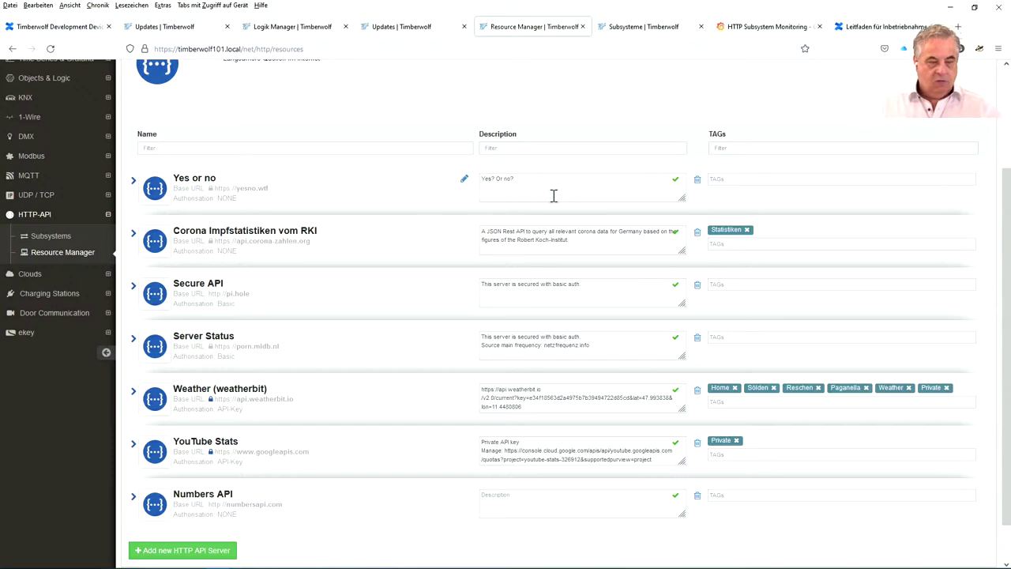
{"action": "left_click", "coordinate": [134, 236]}
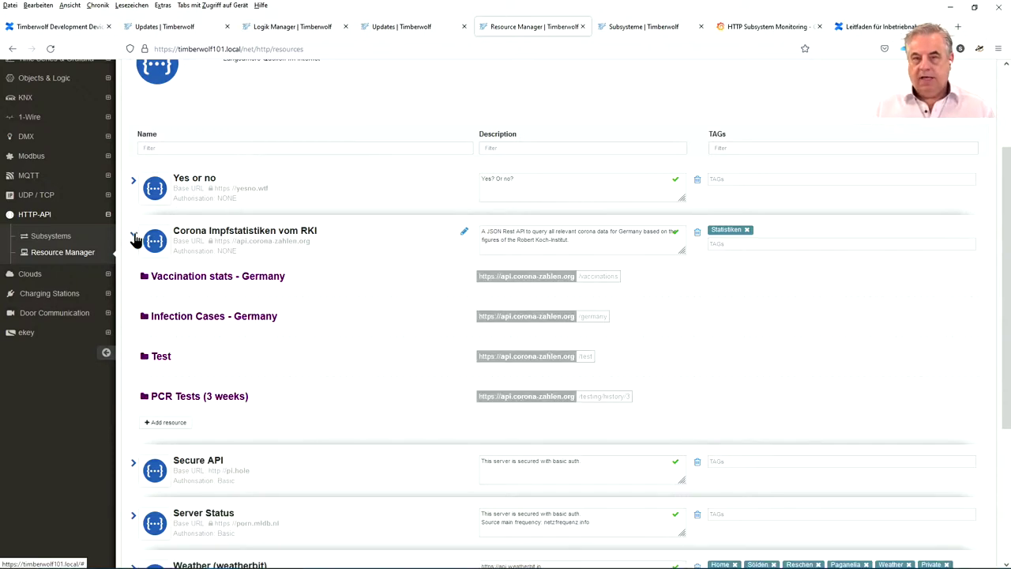
{"action": "left_click", "coordinate": [143, 277]}
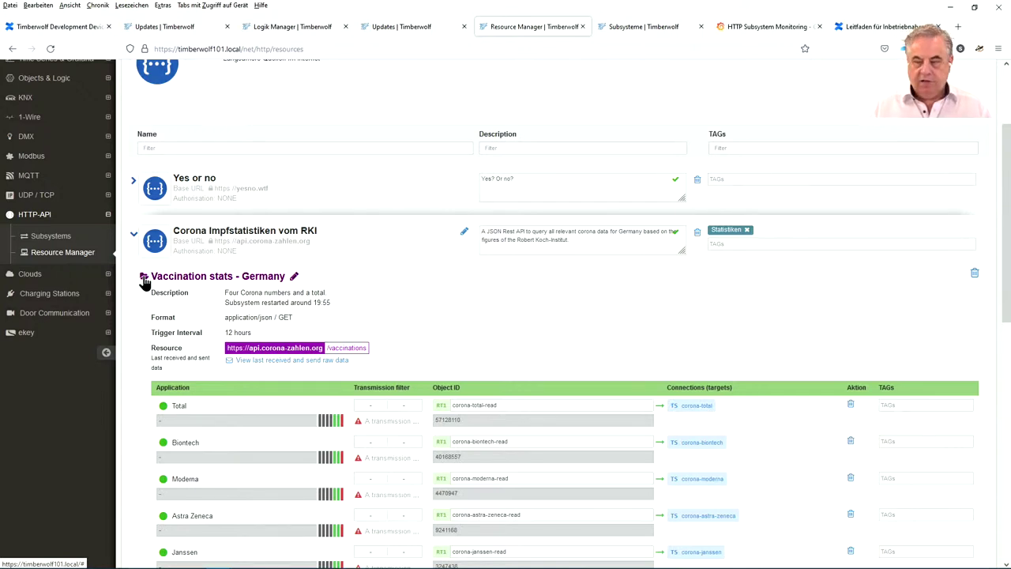
{"action": "scroll", "coordinate": [148, 320], "scroll_direction": "down", "scroll_amount": 2}
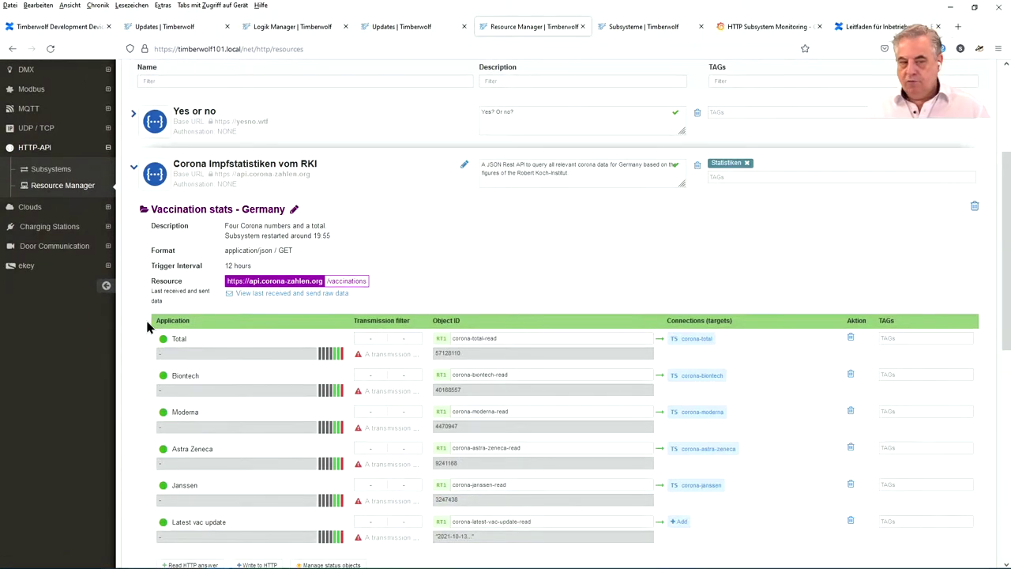
{"action": "scroll", "coordinate": [146, 326], "scroll_direction": "down", "scroll_amount": 2}
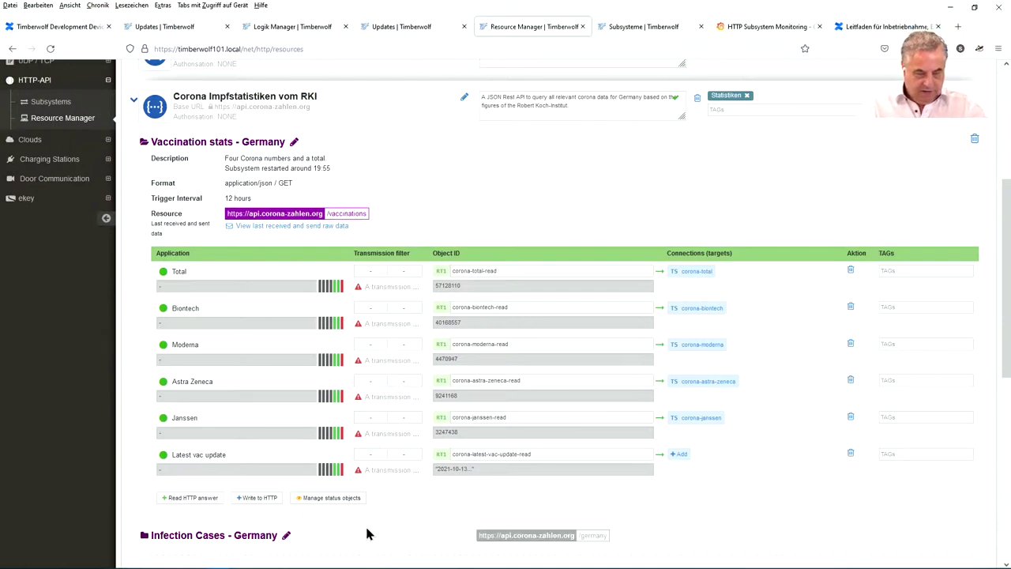
{"action": "left_click", "coordinate": [348, 498]}
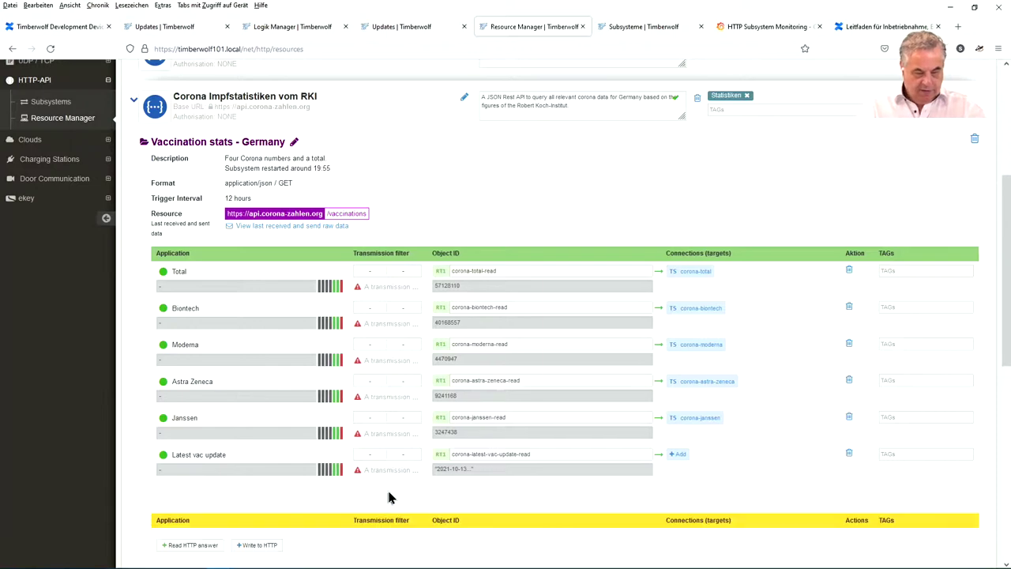
- Review the other resources under Corona Impfstatistiken vom RKI and the objects of Vaccination stats - Germany
{"action": "scroll", "coordinate": [394, 494], "scroll_direction": "down", "scroll_amount": 4}
{"action": "scroll", "coordinate": [395, 487], "scroll_direction": "down", "scroll_amount": 5}
{"action": "scroll", "coordinate": [395, 482], "scroll_direction": "up", "scroll_amount": 4}
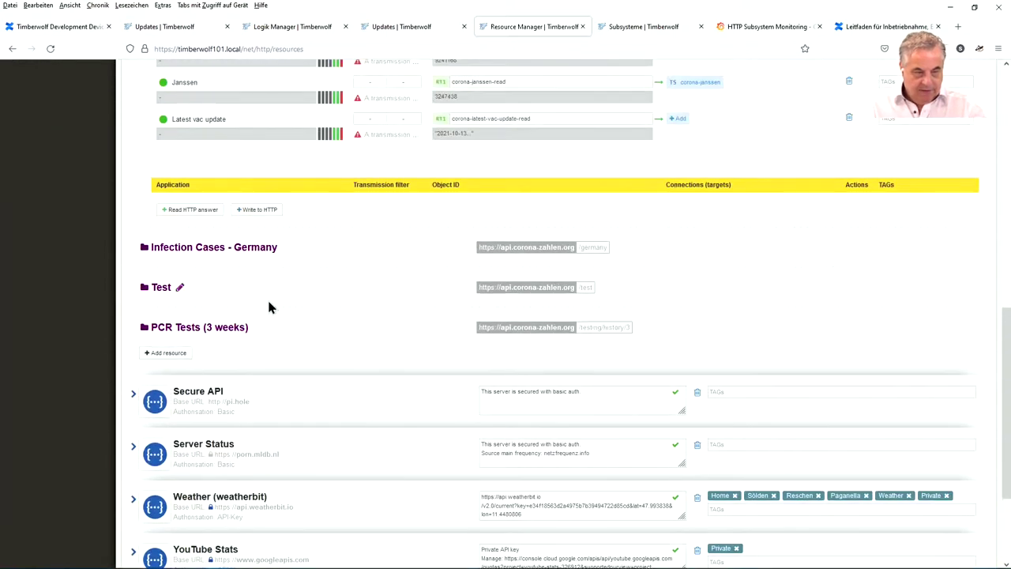
{"action": "scroll", "coordinate": [269, 307], "scroll_direction": "up", "scroll_amount": 4}
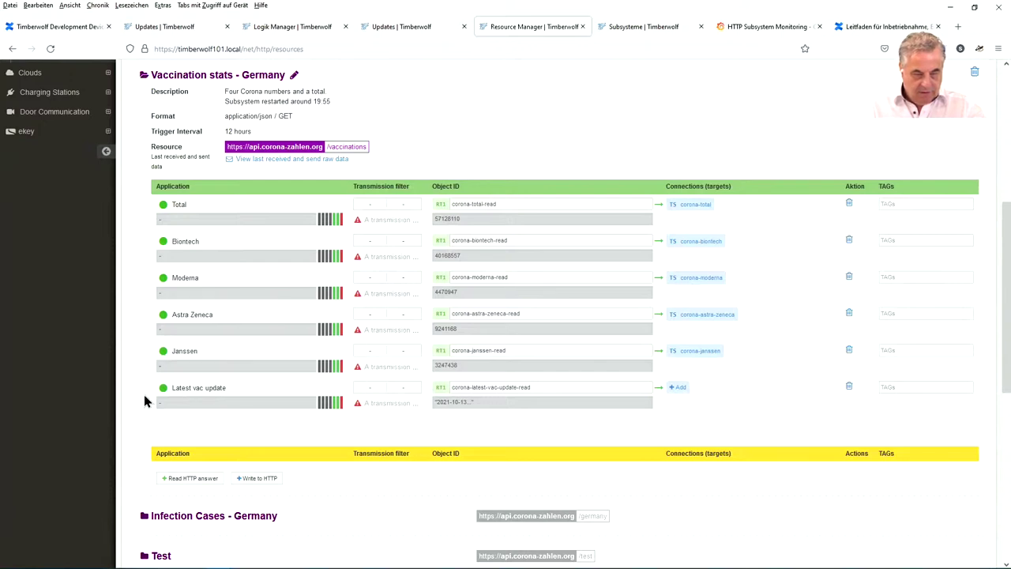
{"action": "scroll", "coordinate": [144, 394], "scroll_direction": "up", "scroll_amount": 2}
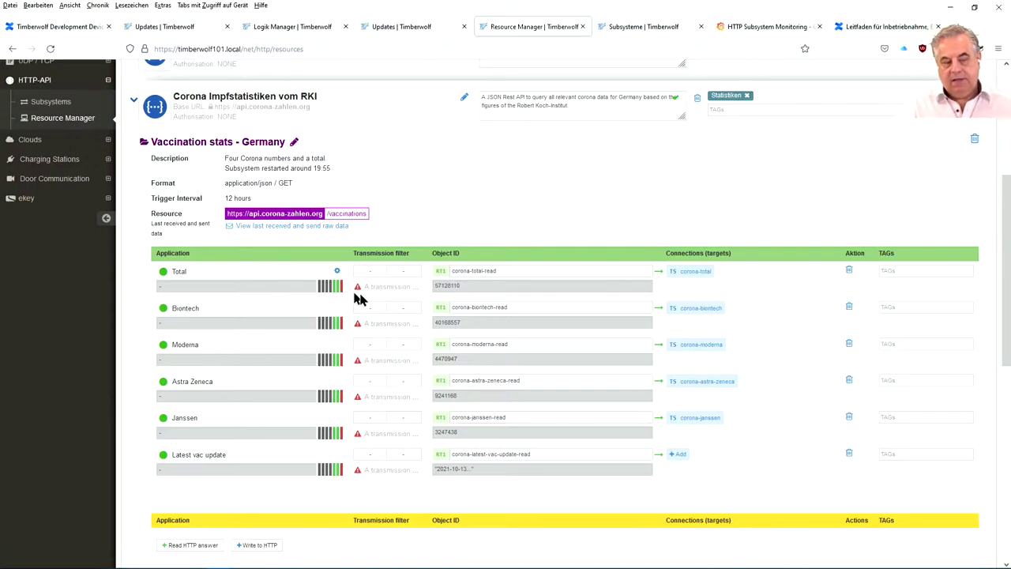
{"action": "mouse_move", "coordinate": [378, 285]}
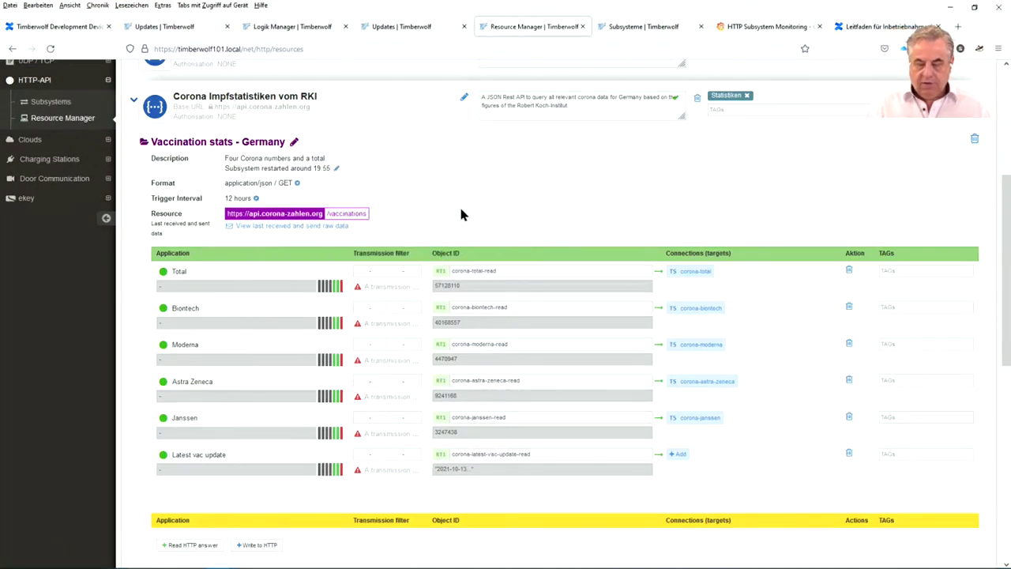
- Open the Grafana graph of the corona-total time series linked to the Total object and show the last 7 days
{"action": "left_click", "coordinate": [684, 273]}
{"action": "left_click", "coordinate": [882, 159]}
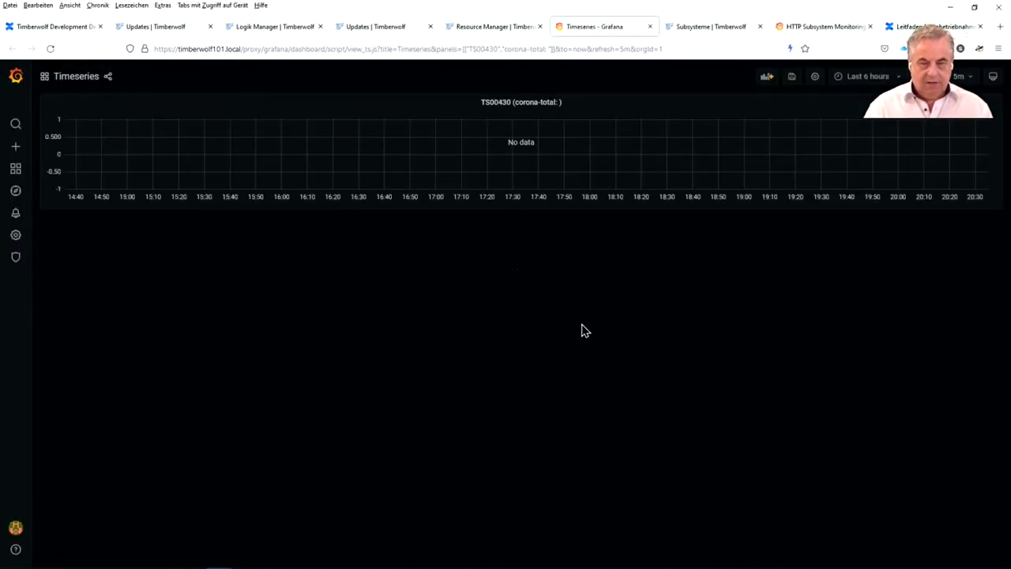
{"action": "left_click", "coordinate": [882, 79]}
{"action": "left_click", "coordinate": [848, 287]}
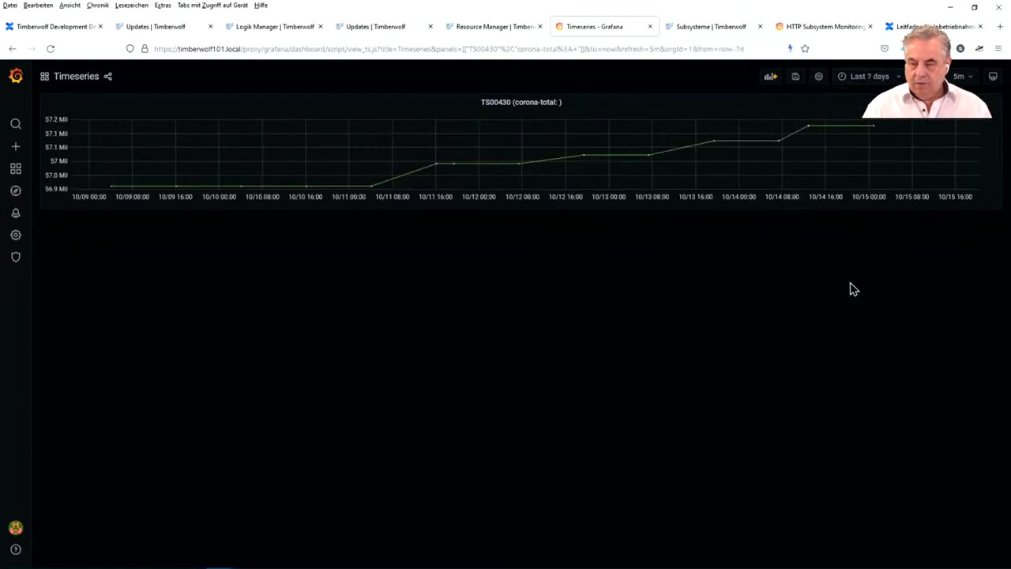
- Extend the corona-total graph to the last 90 days and enlarge its panel to nearly the full page height
{"action": "left_click", "coordinate": [869, 76]}
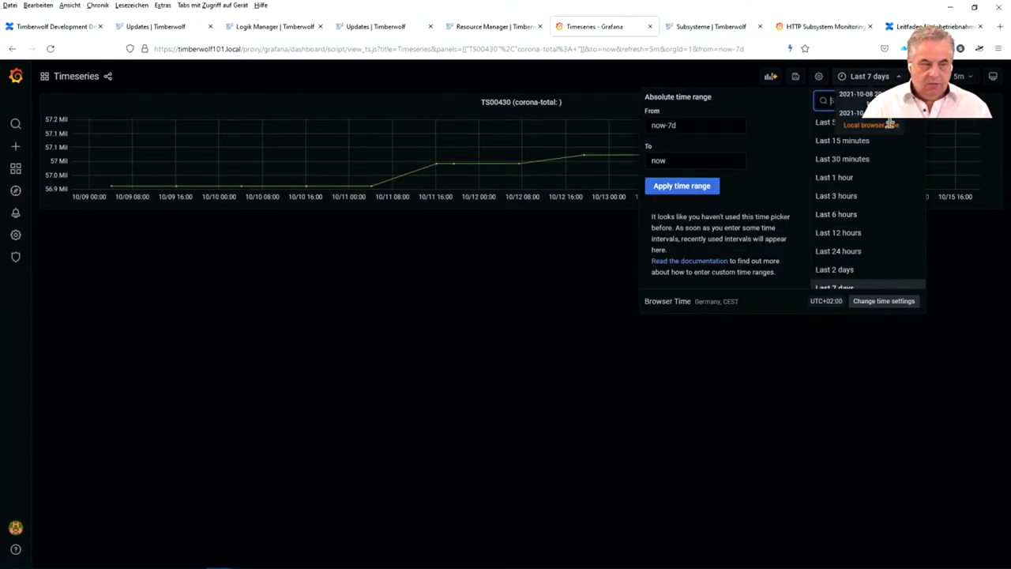
{"action": "scroll", "coordinate": [878, 172], "scroll_direction": "down", "scroll_amount": 5}
{"action": "scroll", "coordinate": [862, 192], "scroll_direction": "up", "scroll_amount": 3}
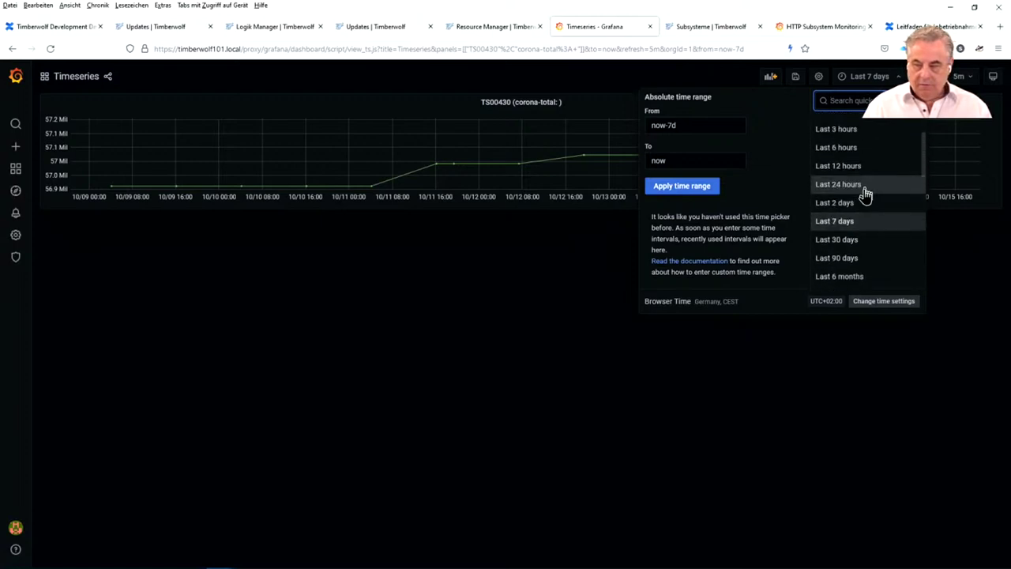
{"action": "left_click", "coordinate": [858, 260]}
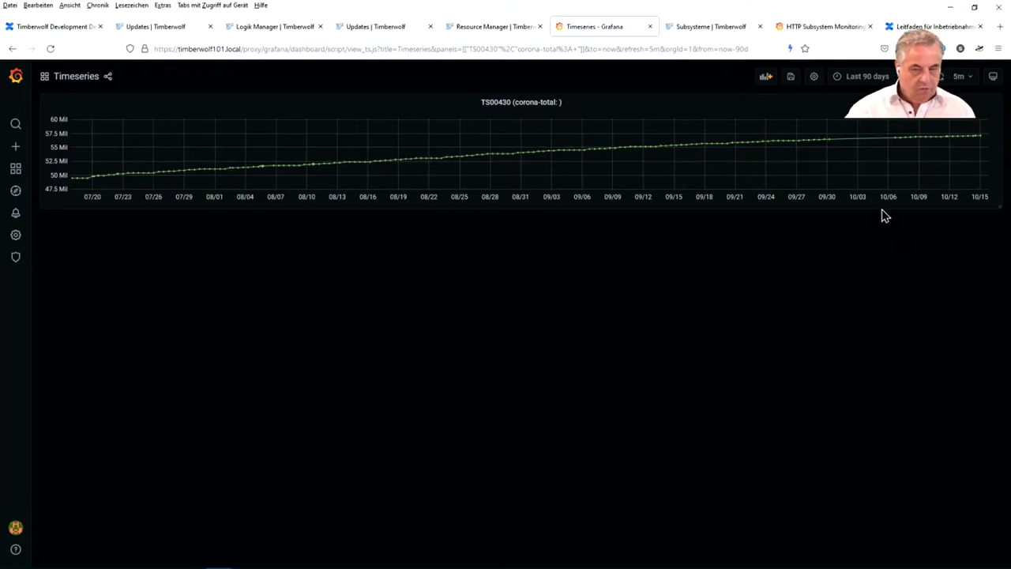
{"action": "left_click_drag", "start_coordinate": [995, 205], "coordinate": [995, 501]}
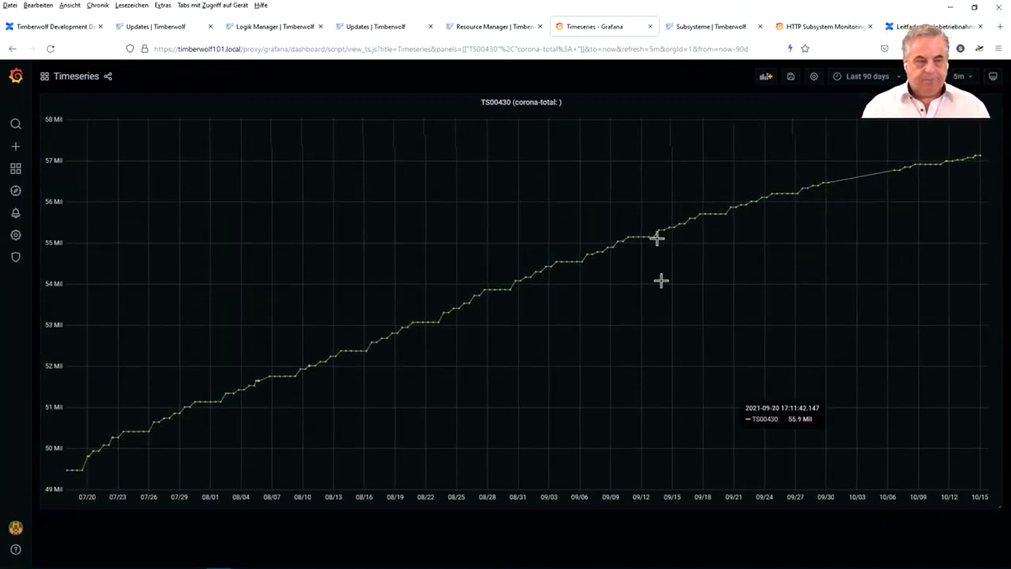
- Return to the Resource Manager, cancel the connection assistant and collapse the Vaccination stats - Germany resource
{"action": "left_click", "coordinate": [509, 26]}
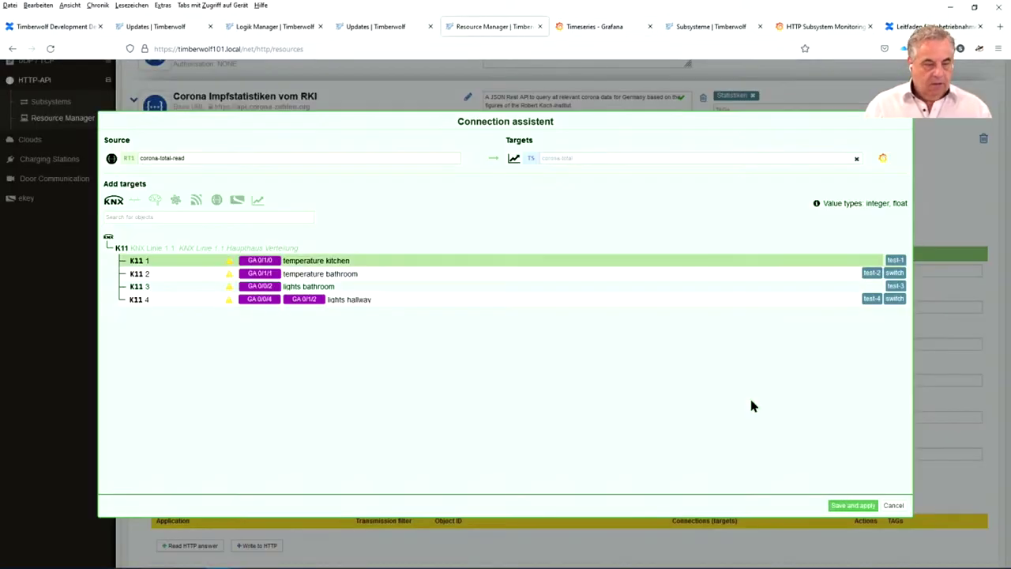
{"action": "left_click", "coordinate": [895, 505]}
{"action": "left_click", "coordinate": [143, 142]}
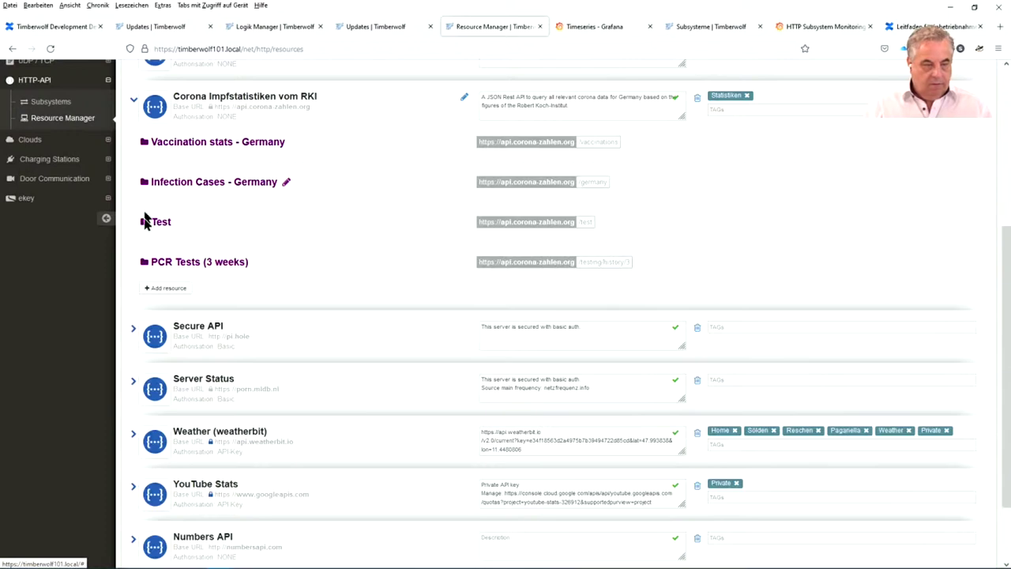
- Expand the Weather (weatherbit) server and examine the details of its Home and Home Alerts resources
{"action": "scroll", "coordinate": [147, 237], "scroll_direction": "up", "scroll_amount": 2}
{"action": "scroll", "coordinate": [147, 241], "scroll_direction": "down", "scroll_amount": 3}
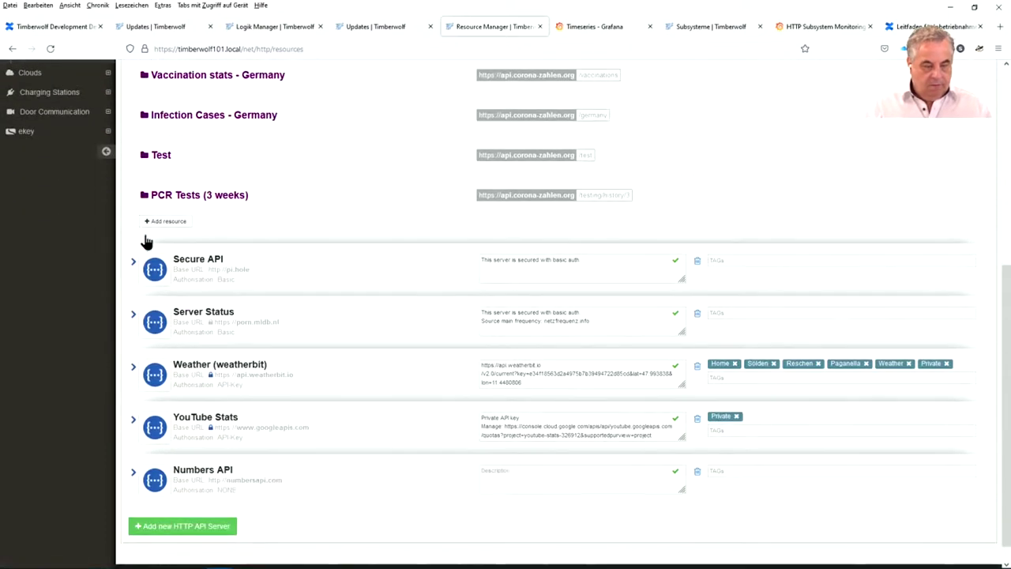
{"action": "left_click", "coordinate": [162, 370]}
{"action": "scroll", "coordinate": [160, 376], "scroll_direction": "down", "scroll_amount": 3}
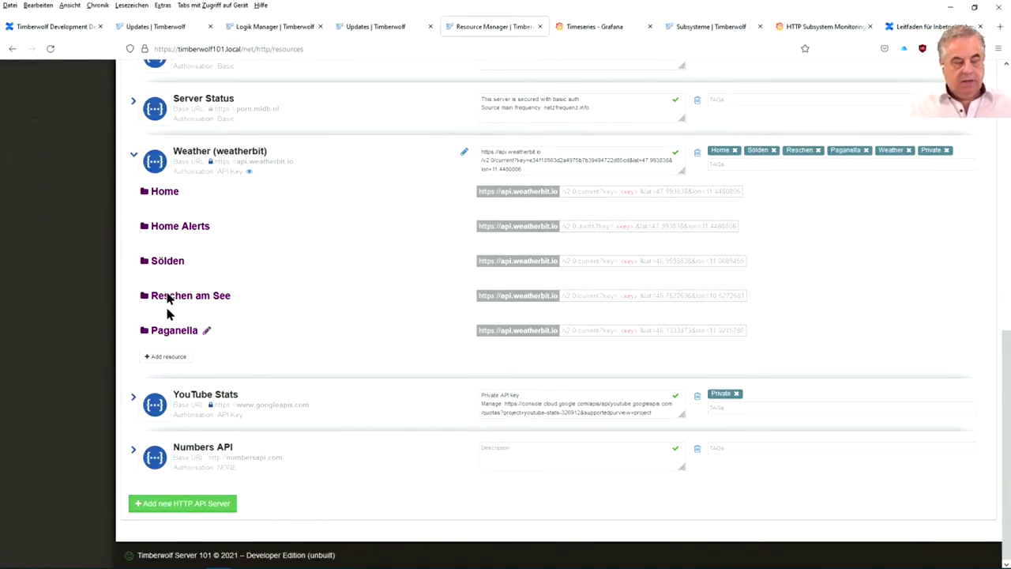
{"action": "left_click", "coordinate": [164, 193]}
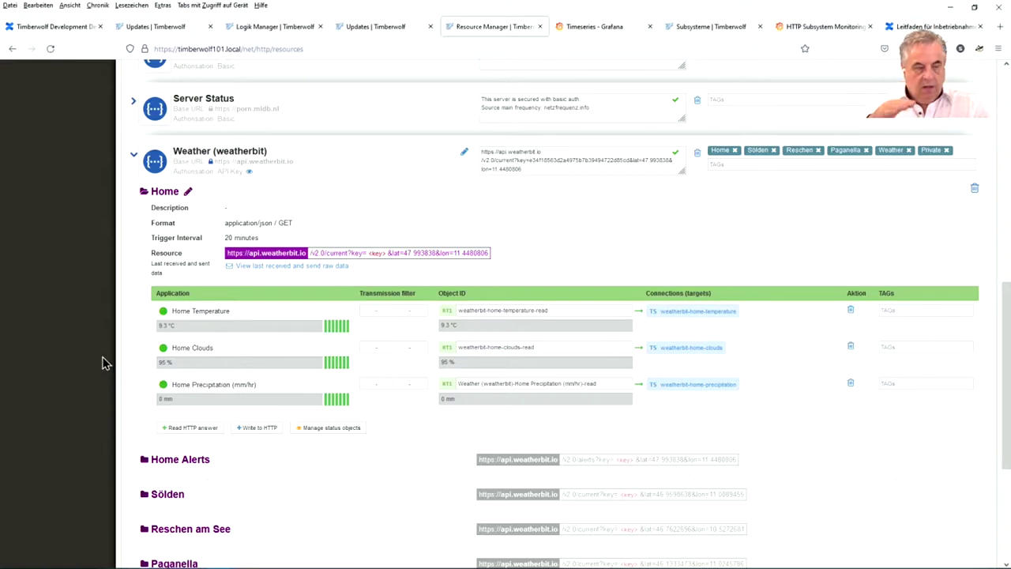
{"action": "scroll", "coordinate": [101, 361], "scroll_direction": "down", "scroll_amount": 1}
{"action": "left_click", "coordinate": [161, 395]}
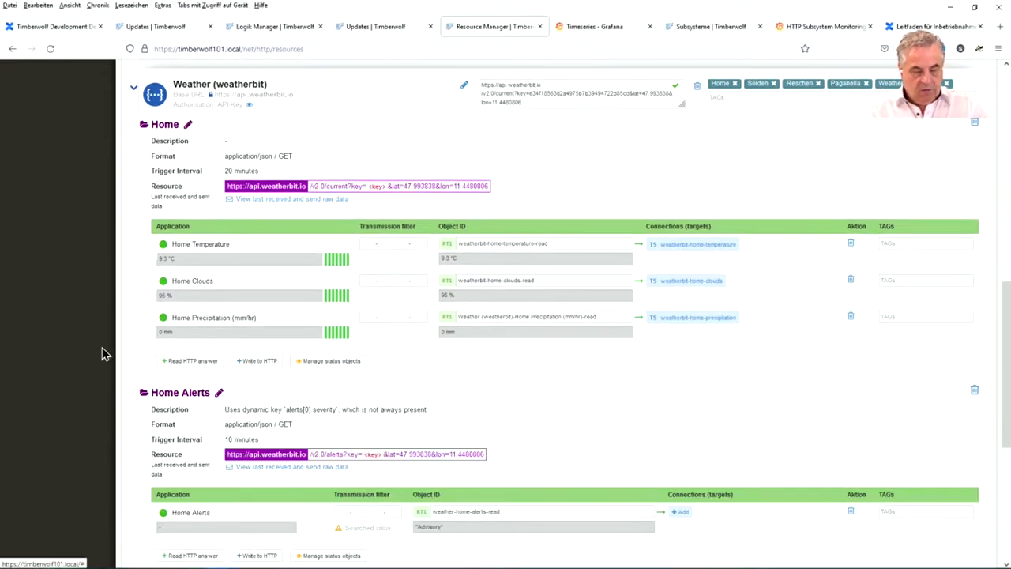
{"action": "scroll", "coordinate": [103, 353], "scroll_direction": "down", "scroll_amount": 2}
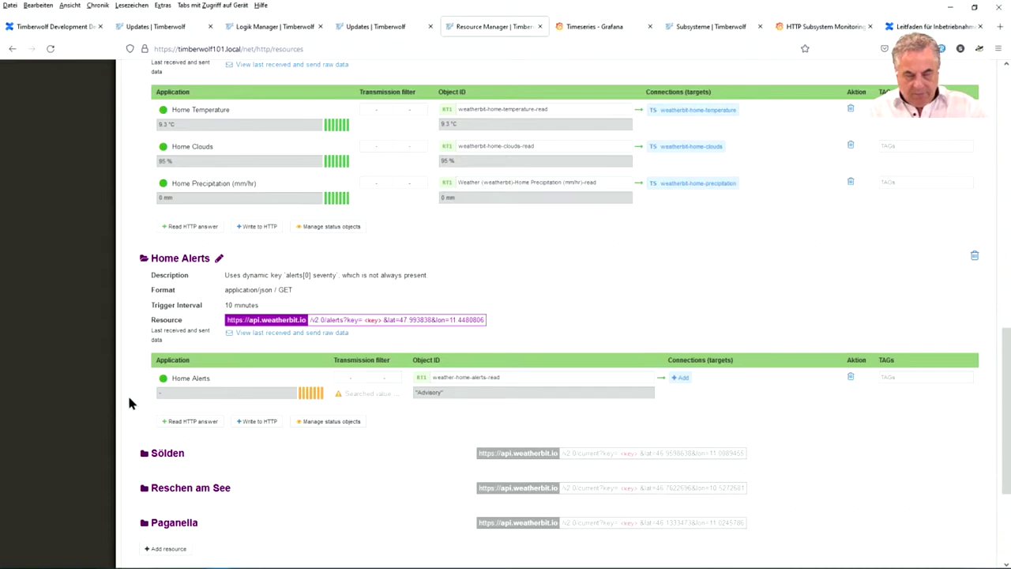
{"action": "scroll", "coordinate": [108, 381], "scroll_direction": "down", "scroll_amount": 1}
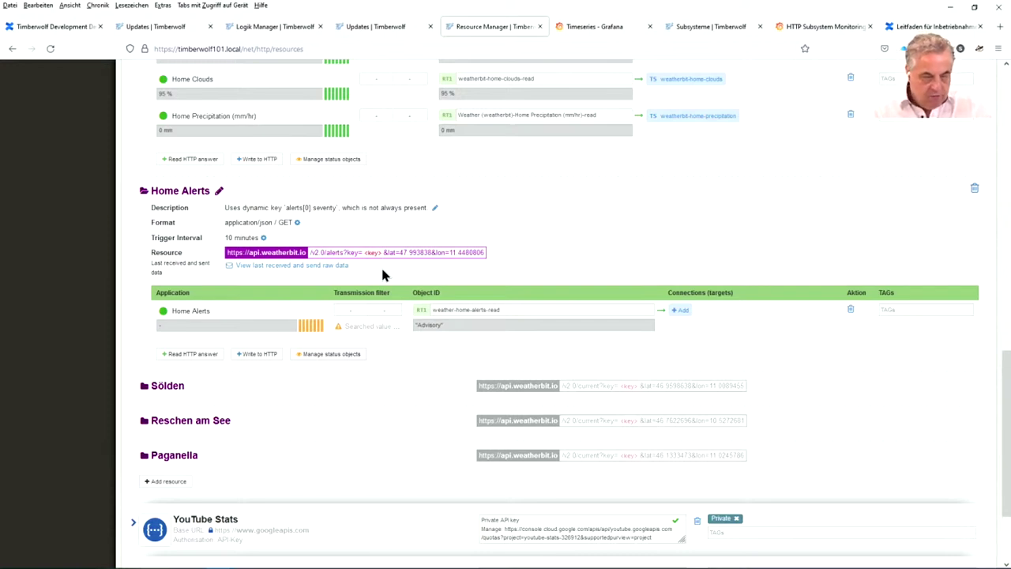
- View the last request and answer of Home Alerts and examine the key placeholder in its resource settings without changing anything
{"action": "left_click", "coordinate": [312, 267]}
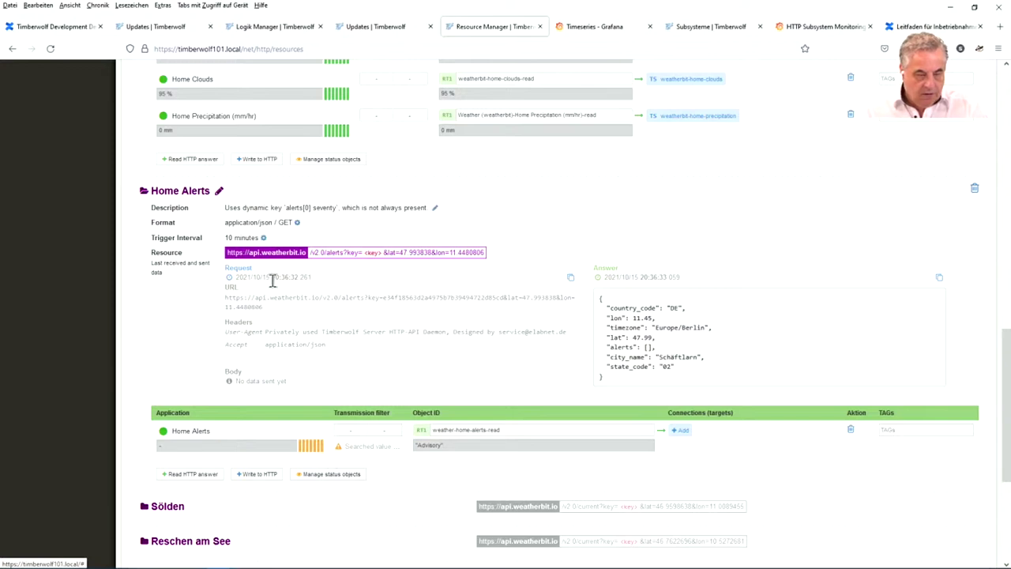
{"action": "left_click", "coordinate": [297, 227]}
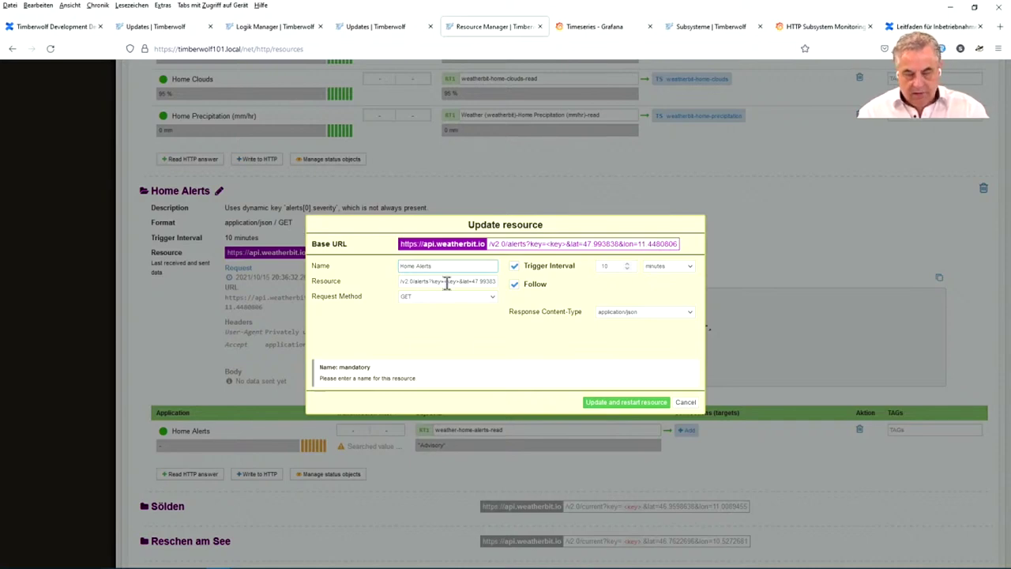
{"action": "left_click_drag", "start_coordinate": [444, 282], "coordinate": [455, 282]}
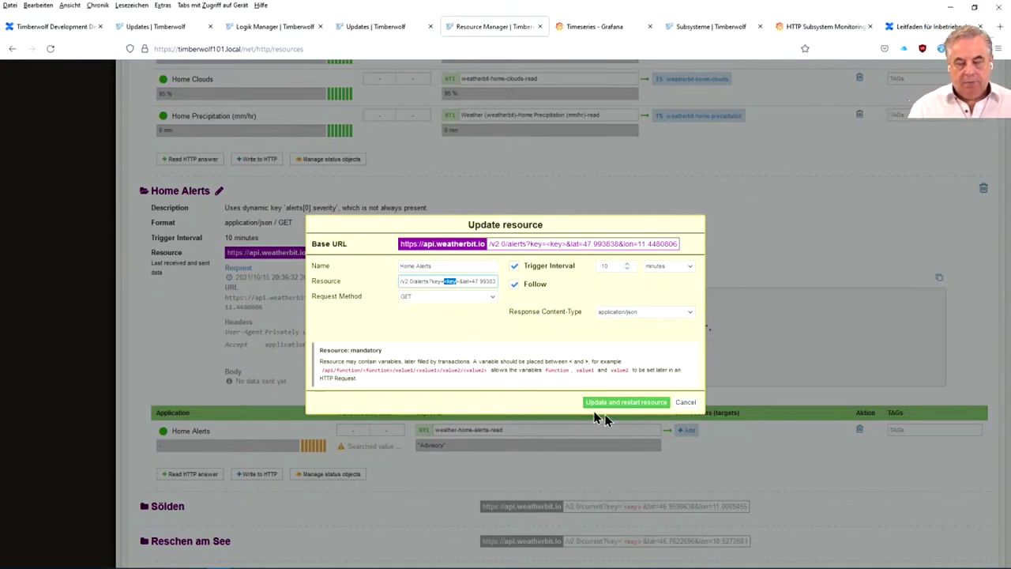
{"action": "left_click", "coordinate": [684, 404]}
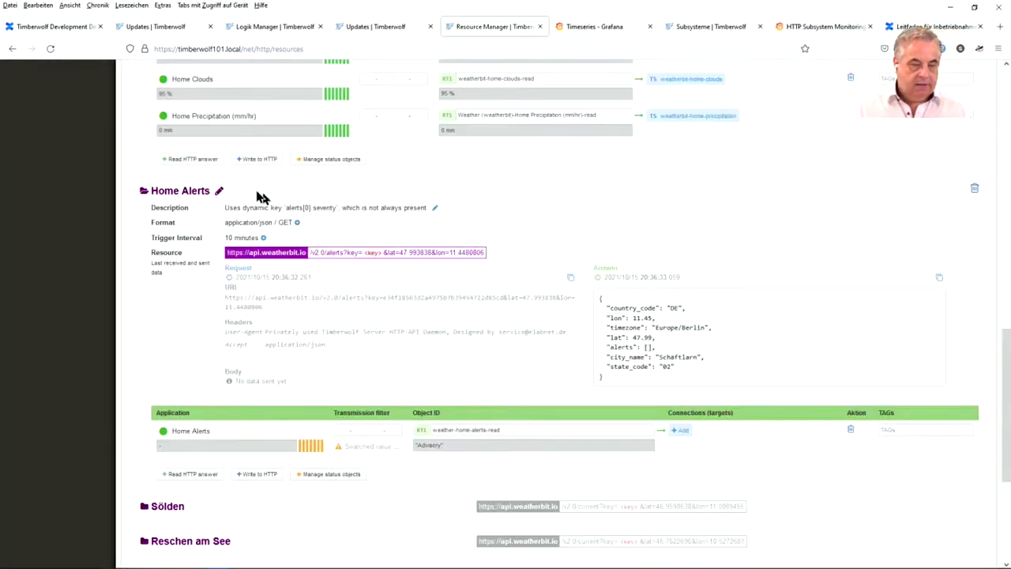
- Reveal the API key authorisation details of the Weather (weatherbit) server and hide them again
{"action": "scroll", "coordinate": [266, 221], "scroll_direction": "up", "scroll_amount": 5}
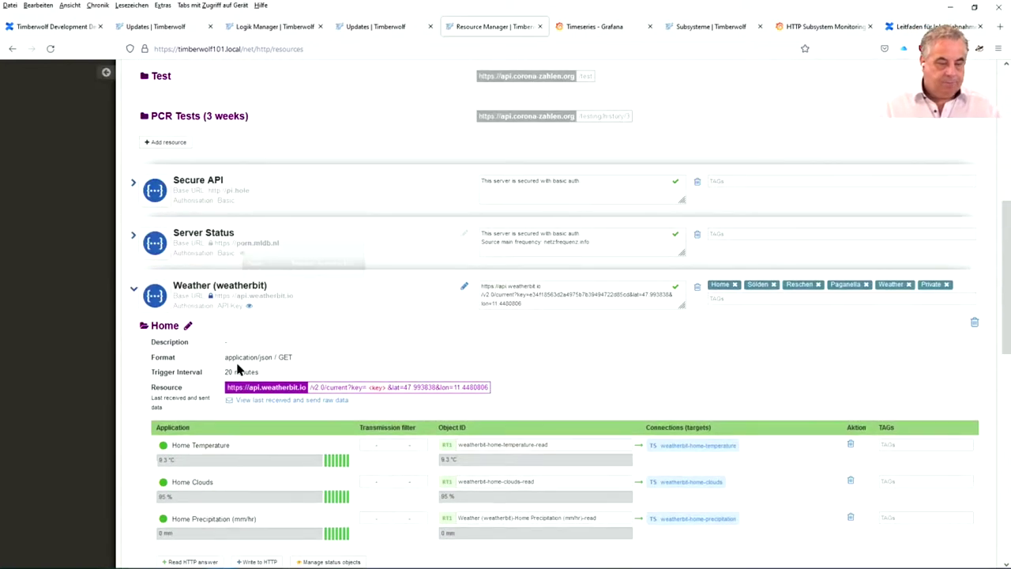
{"action": "left_click", "coordinate": [249, 306]}
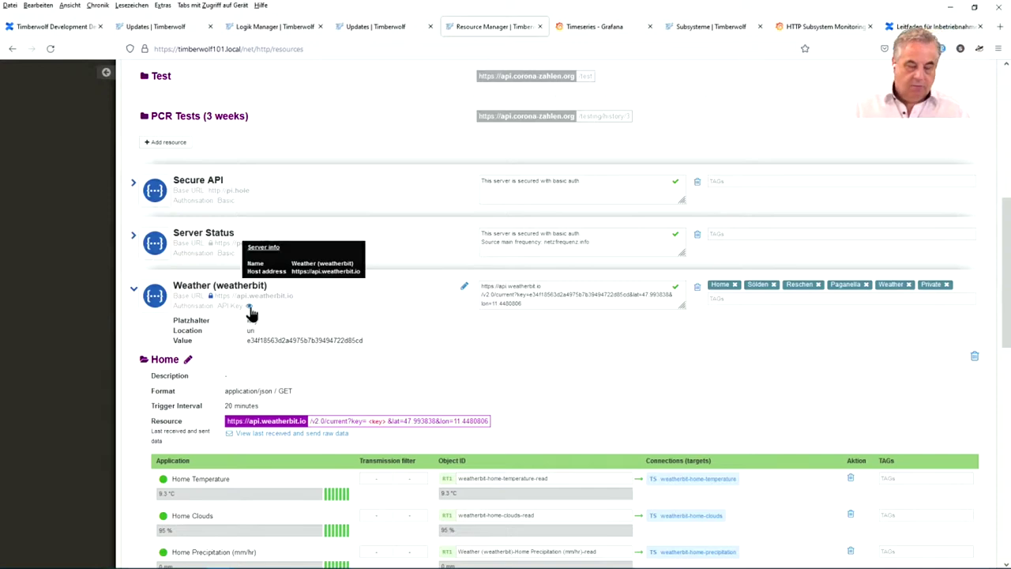
{"action": "left_click", "coordinate": [249, 307]}
- Examine the Home Alerts object's warning indicator and the selector in its HTTP answer handling, leaving the settings unchanged
{"action": "scroll", "coordinate": [327, 320], "scroll_direction": "down", "scroll_amount": 5}
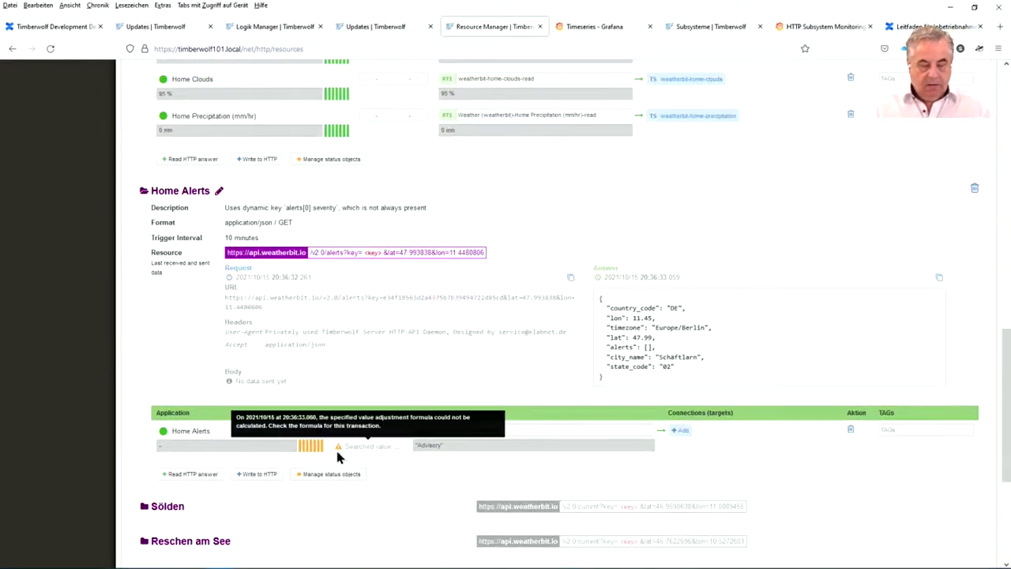
{"action": "mouse_move", "coordinate": [321, 446]}
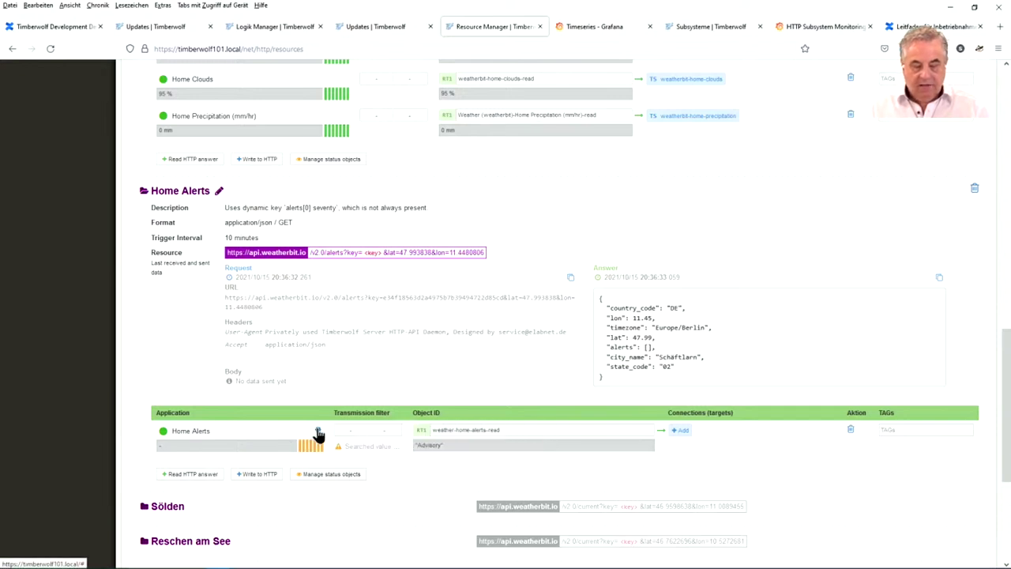
{"action": "left_click", "coordinate": [317, 433]}
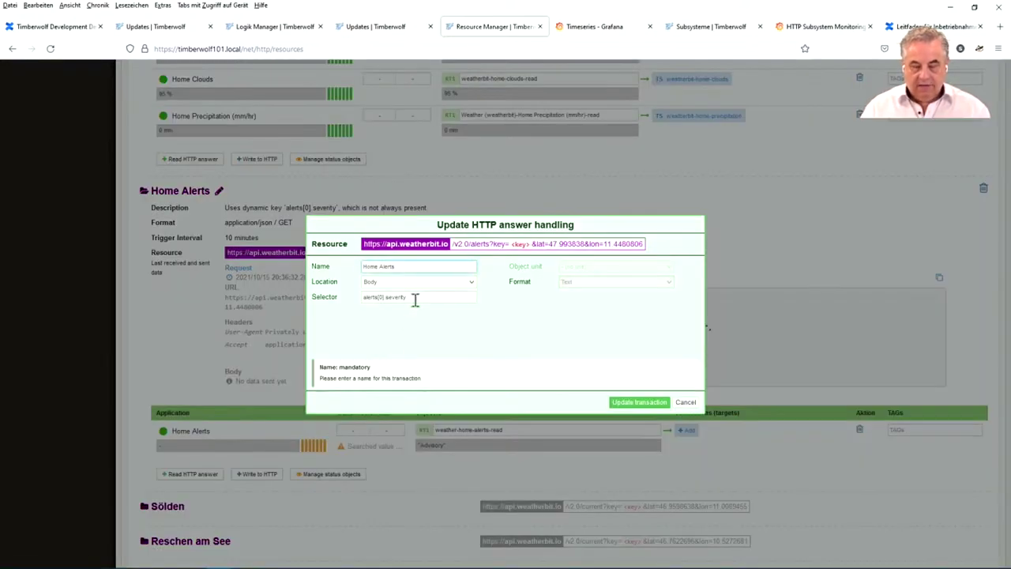
{"action": "left_click", "coordinate": [408, 298]}
{"action": "left_click_drag", "start_coordinate": [408, 298], "coordinate": [341, 297]}
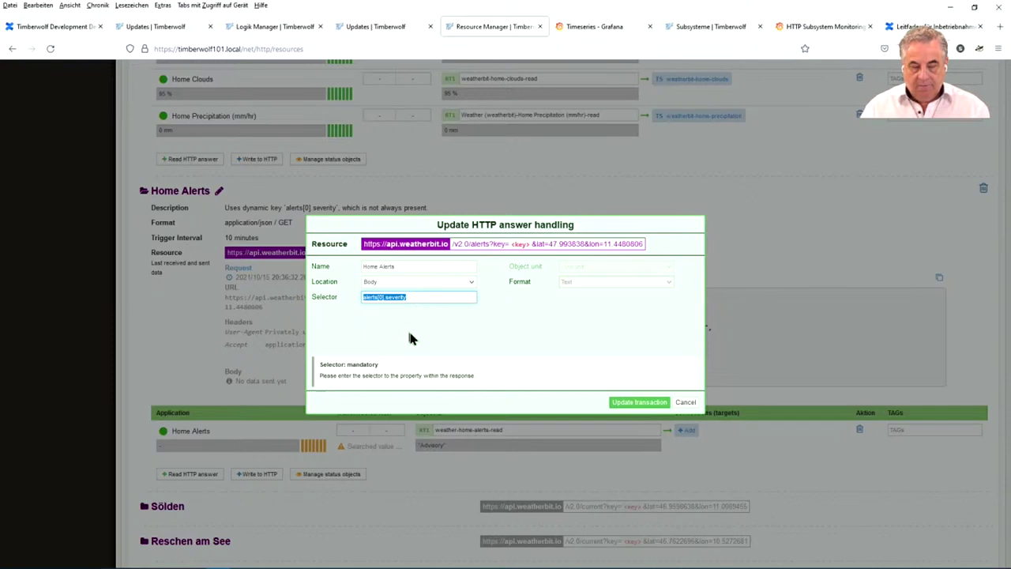
{"action": "left_click", "coordinate": [685, 402]}
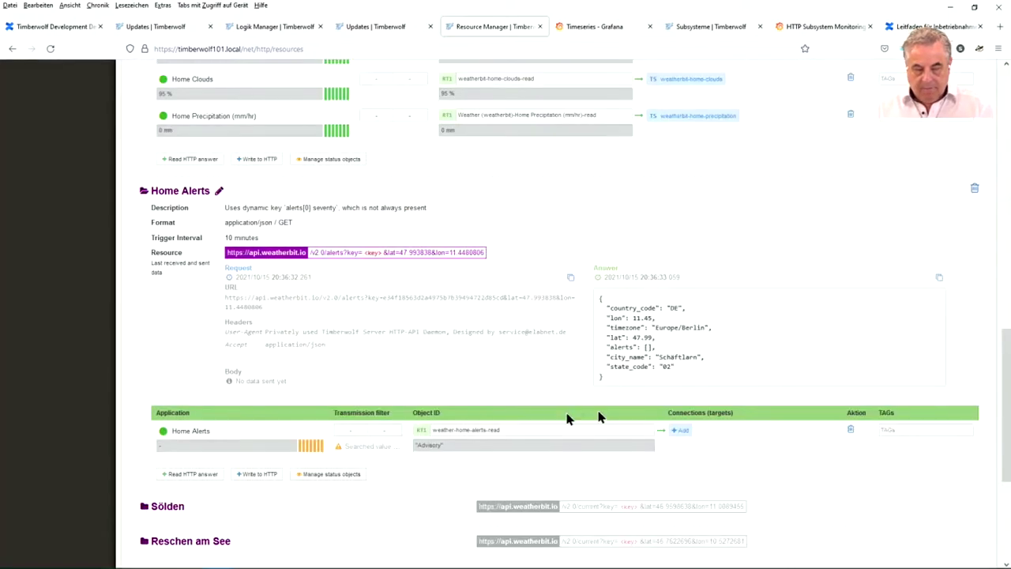
- Check the Home Alerts status history and compare its answer selector with the alerts entry in the last received answer
{"action": "mouse_move", "coordinate": [301, 449]}
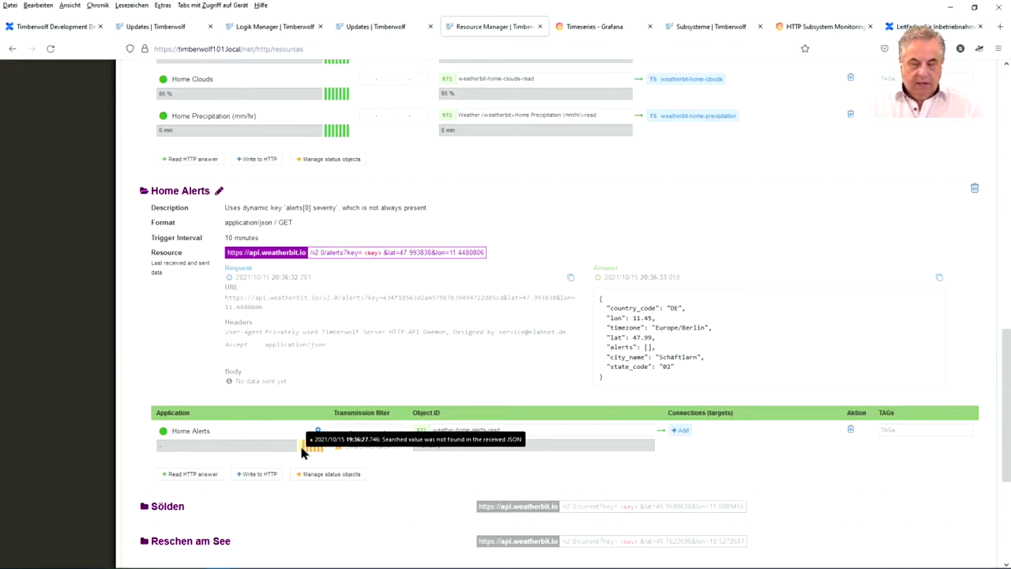
{"action": "left_click", "coordinate": [319, 436]}
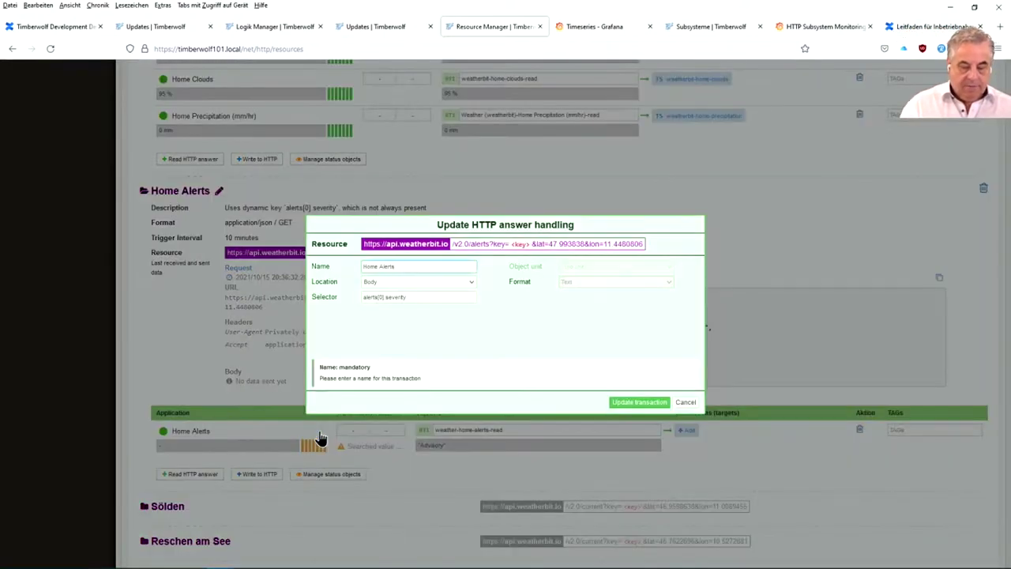
{"action": "left_click", "coordinate": [417, 294]}
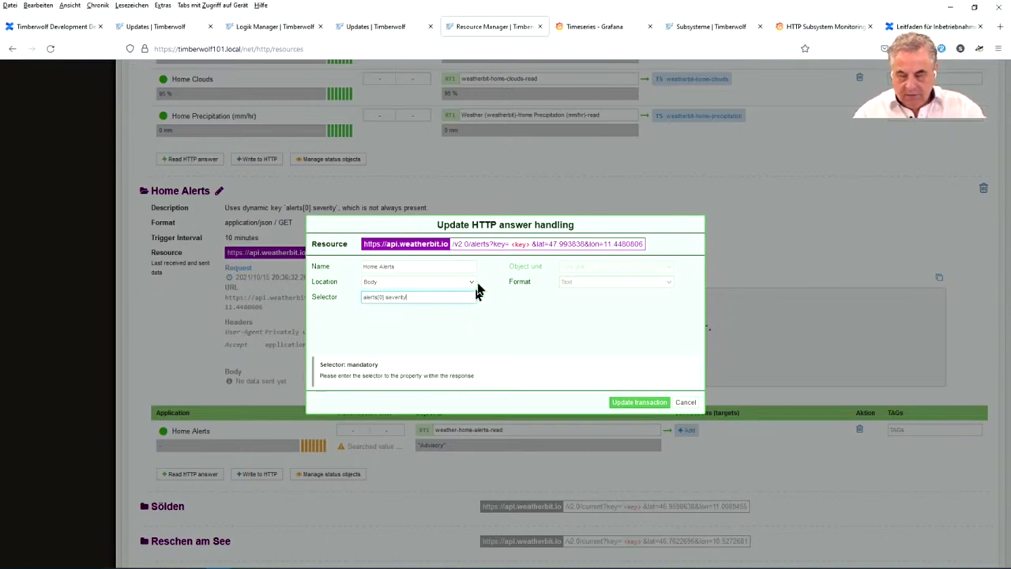
{"action": "left_click", "coordinate": [684, 402]}
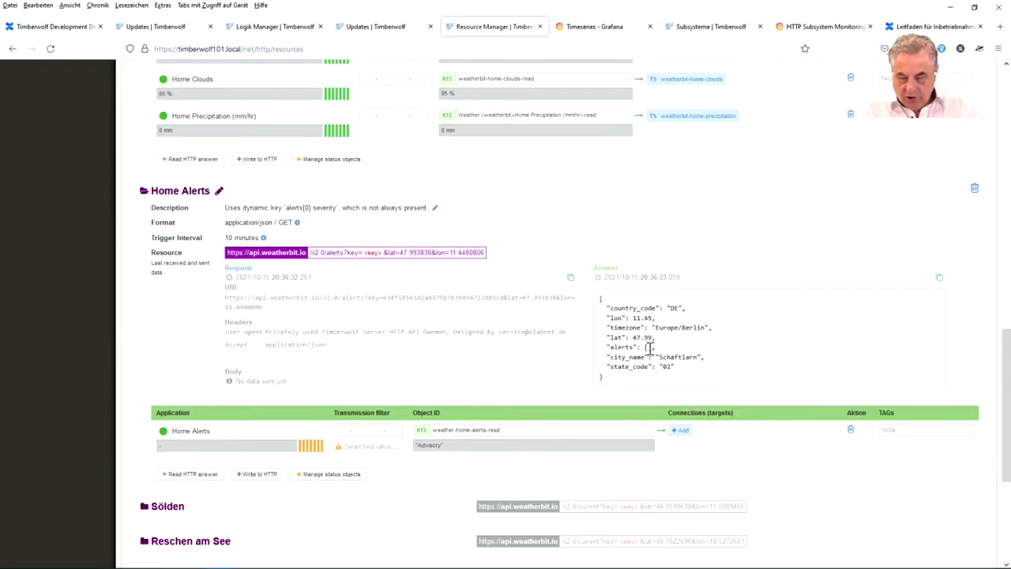
{"action": "left_click_drag", "start_coordinate": [657, 348], "coordinate": [607, 348]}
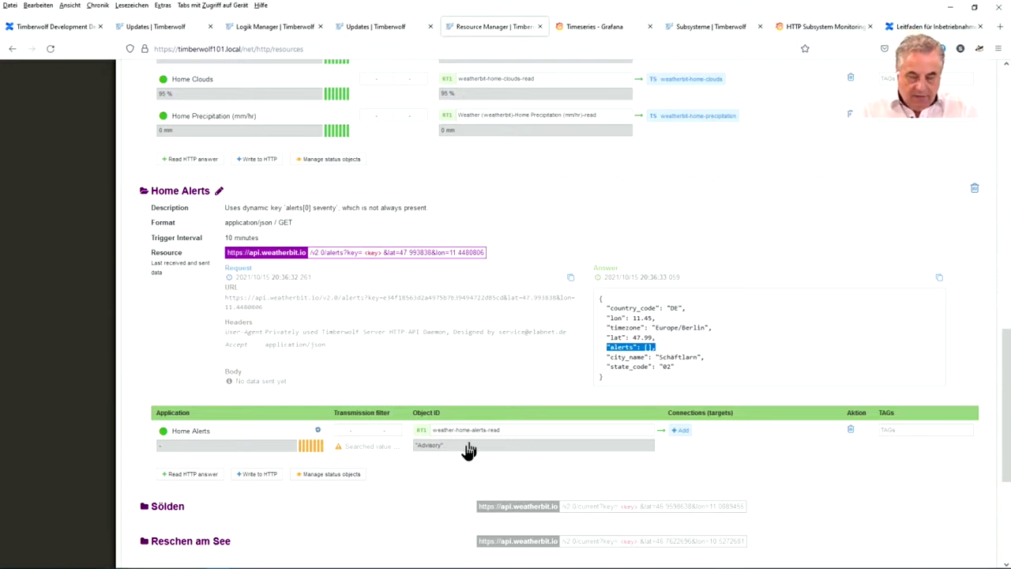
{"action": "mouse_move", "coordinate": [310, 446]}
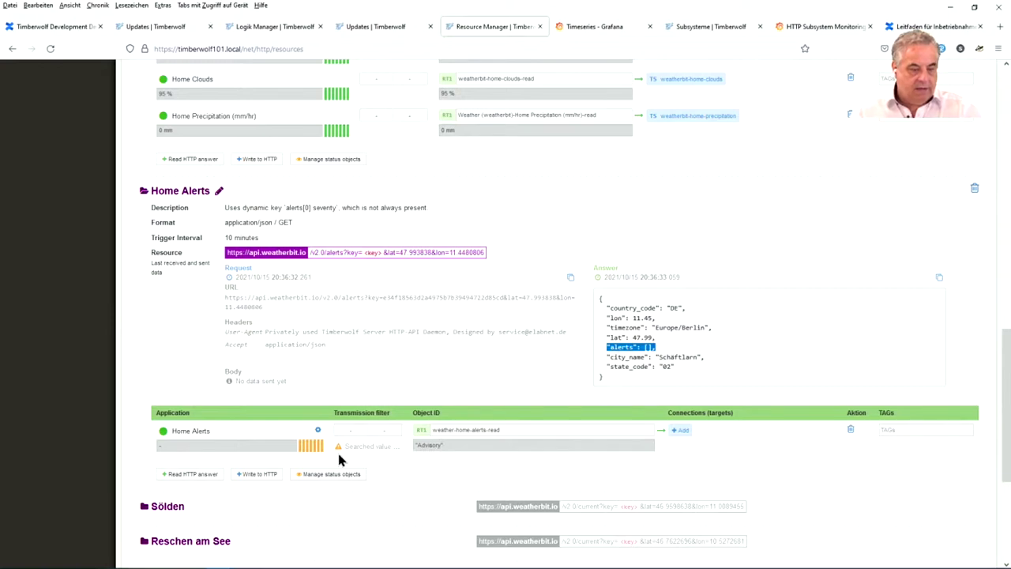
- Examine the selector in Home Temperature's HTTP answer handling without changing it, and collapse the Weather (weatherbit) server
{"action": "scroll", "coordinate": [338, 450], "scroll_direction": "up", "scroll_amount": 5}
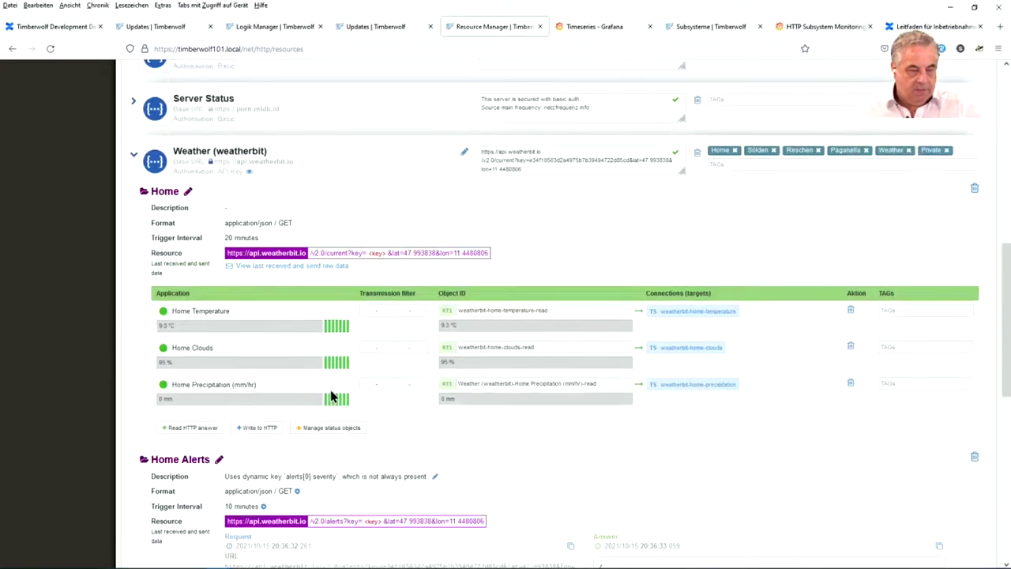
{"action": "mouse_move", "coordinate": [199, 381]}
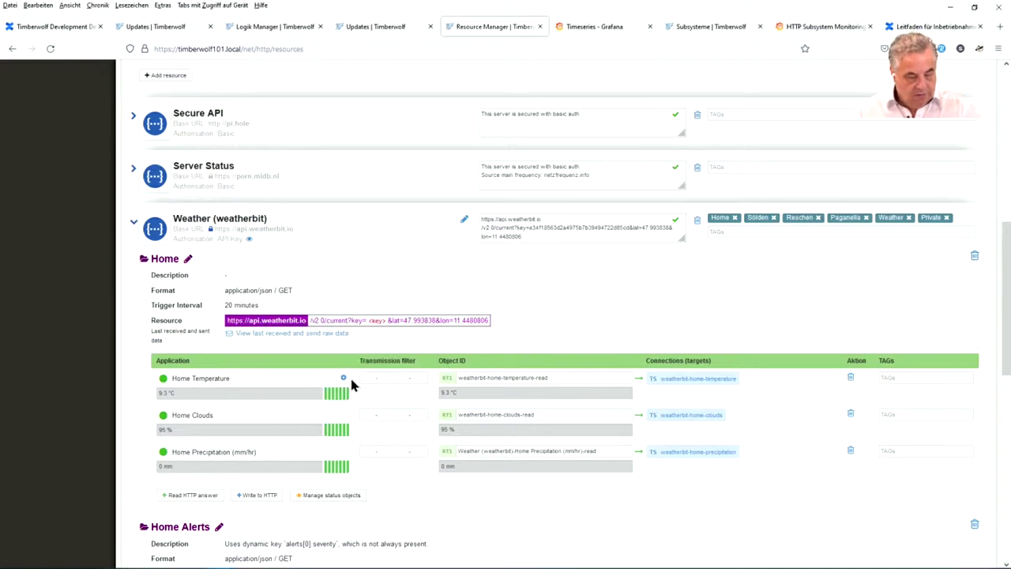
{"action": "left_click", "coordinate": [349, 380]}
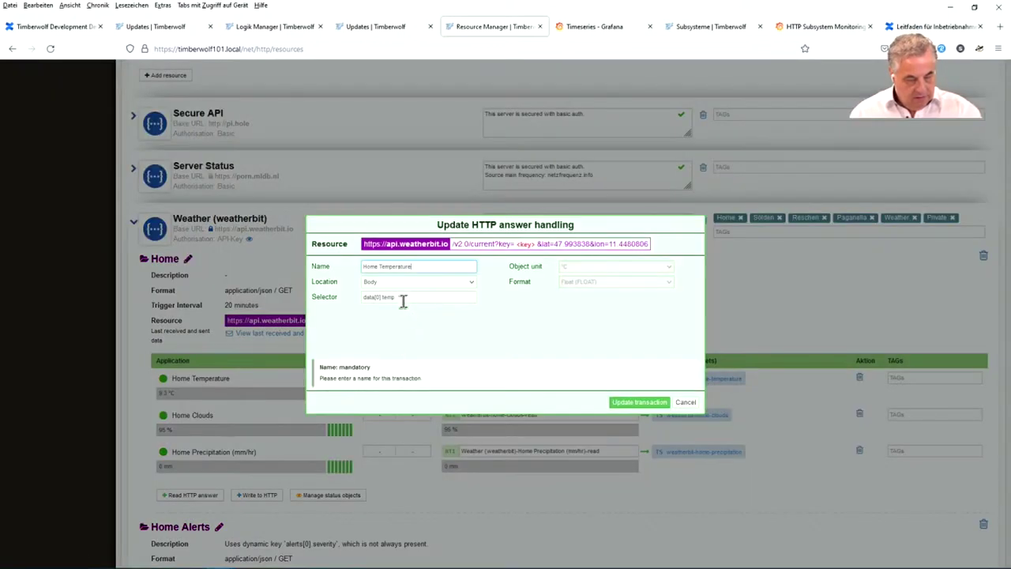
{"action": "left_click_drag", "start_coordinate": [403, 298], "coordinate": [332, 296]}
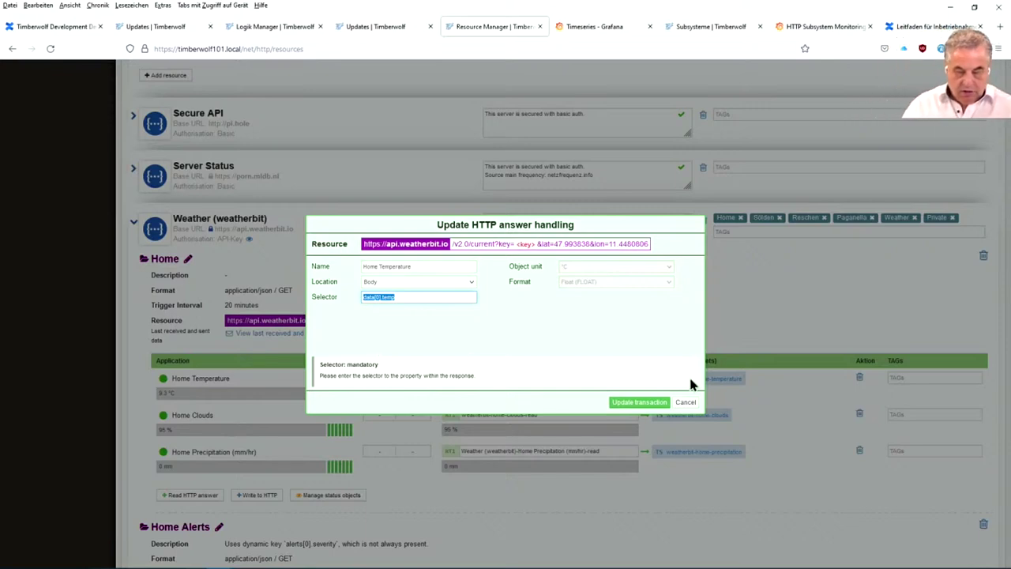
{"action": "left_click", "coordinate": [686, 404]}
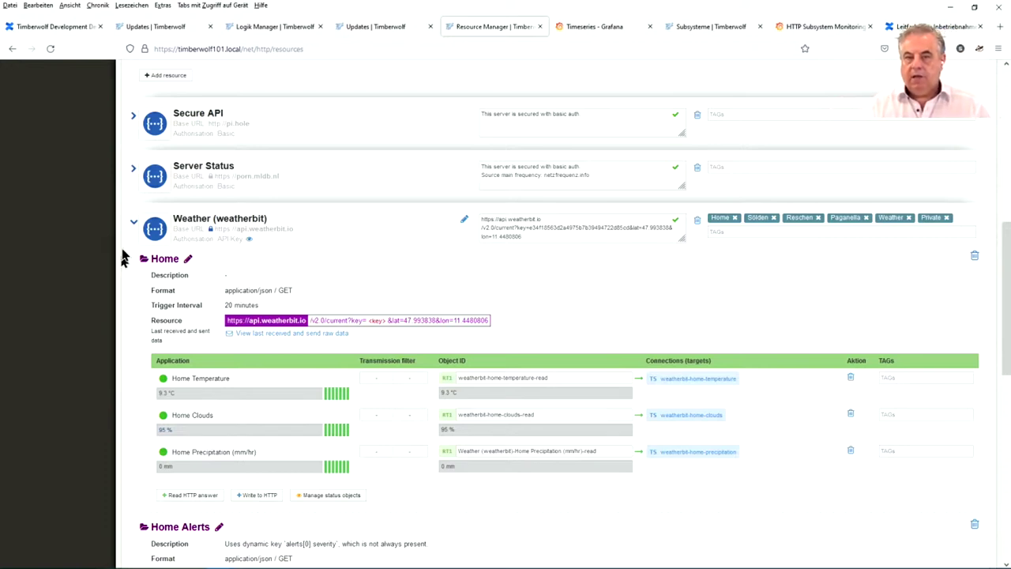
{"action": "left_click", "coordinate": [133, 224]}
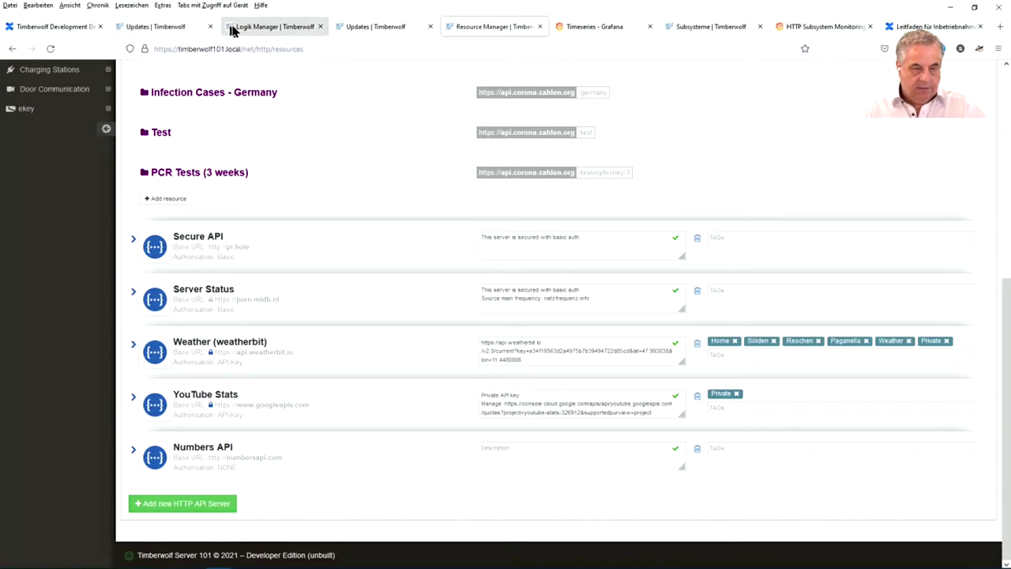
- Switch to the timberwolf90 server's HTTP-API resource manager and expand the Sonnenbatterie resource under the Batterie server
{"action": "left_click", "coordinate": [271, 32]}
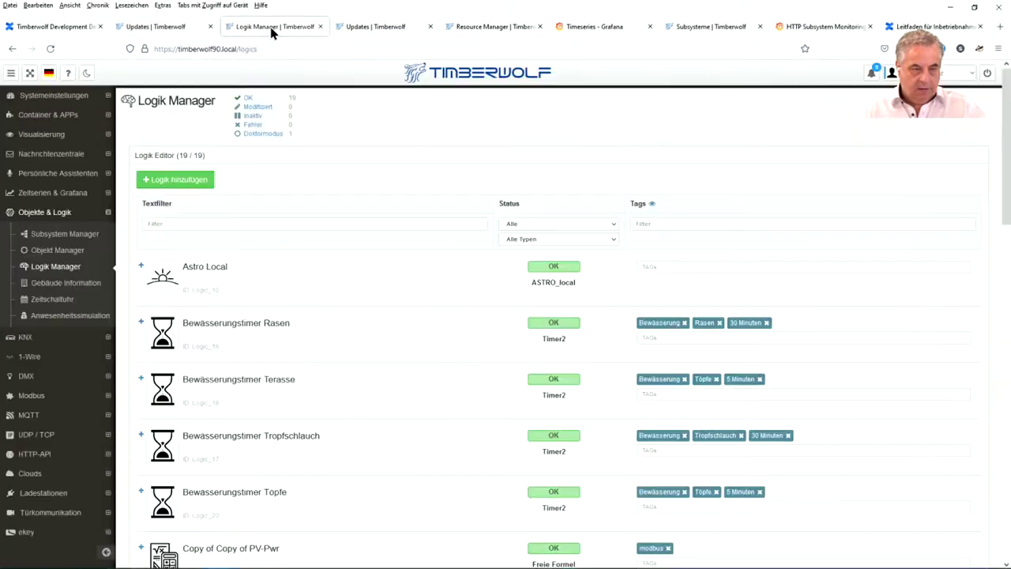
{"action": "left_click", "coordinate": [36, 454]}
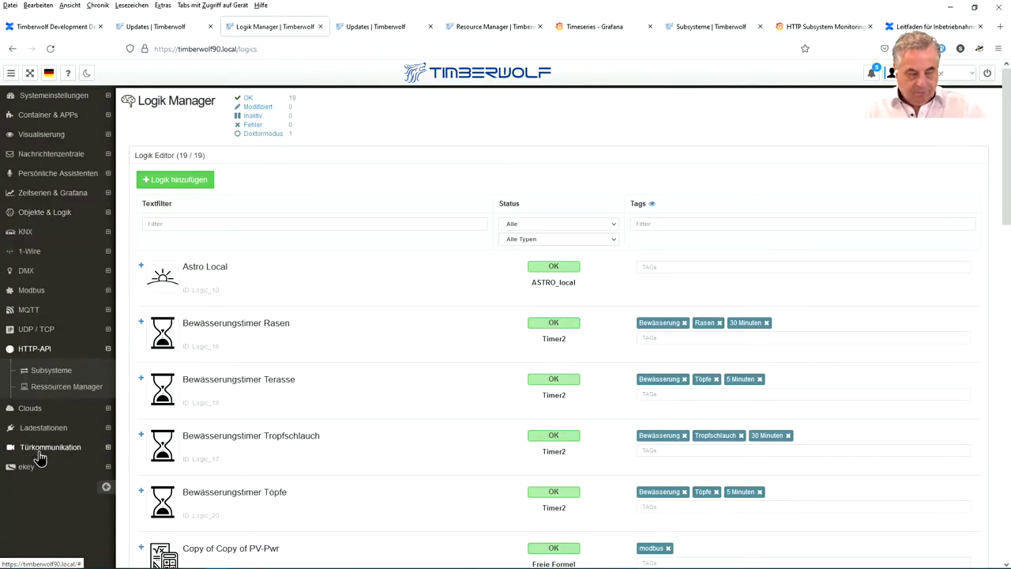
{"action": "left_click", "coordinate": [48, 389]}
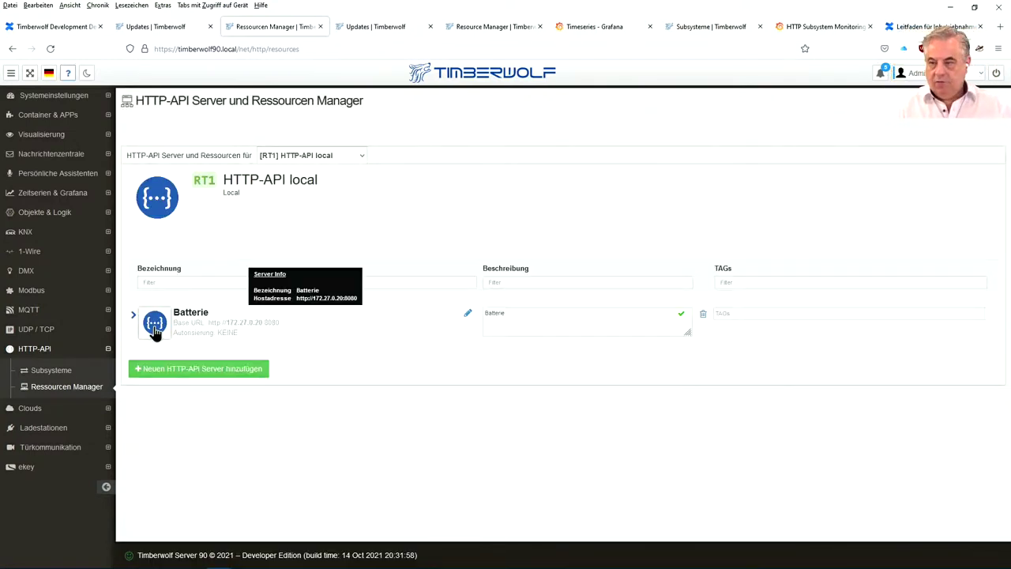
{"action": "left_click", "coordinate": [155, 330]}
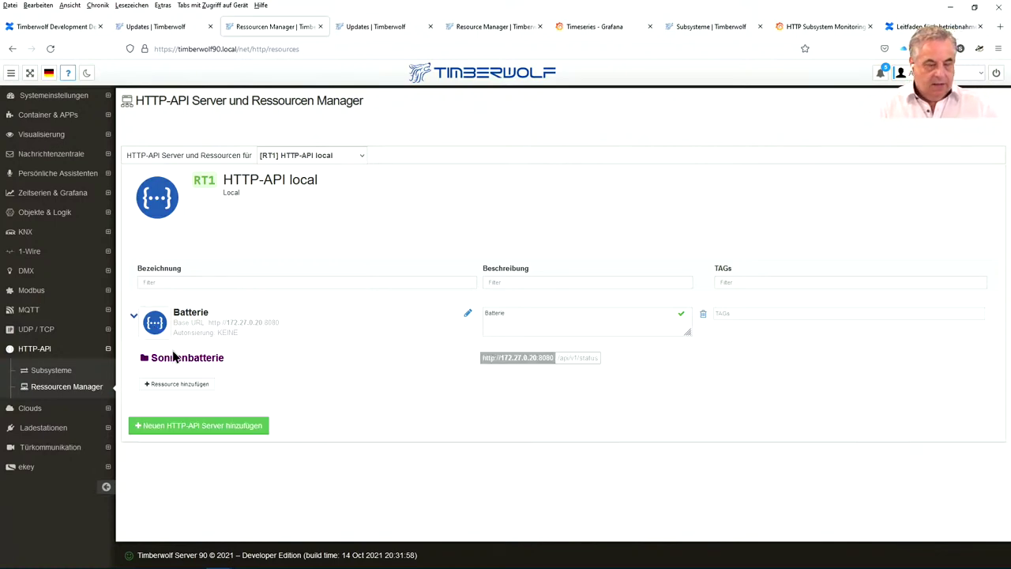
{"action": "left_click", "coordinate": [175, 361]}
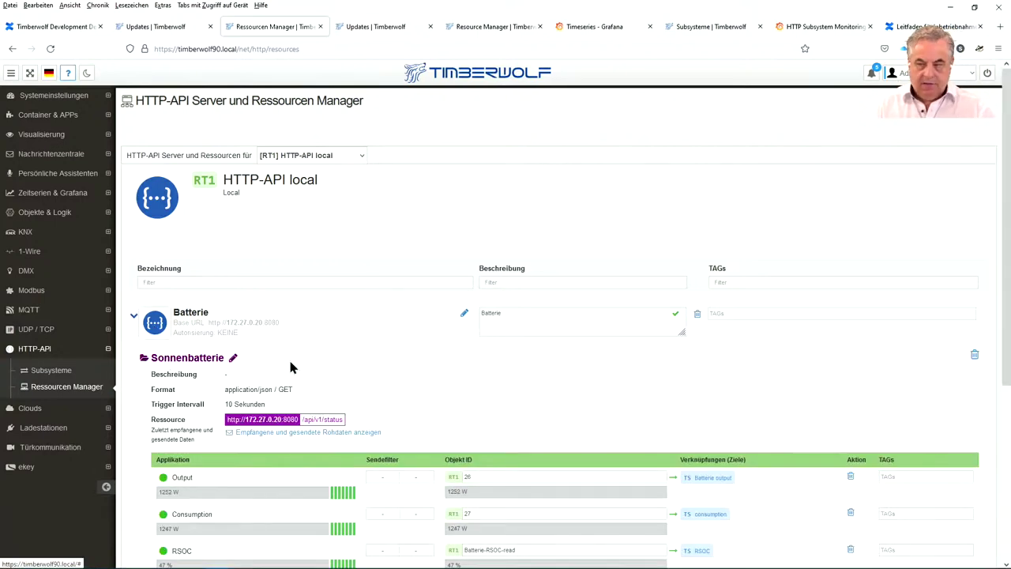
{"action": "scroll", "coordinate": [289, 363], "scroll_direction": "down", "scroll_amount": 3}
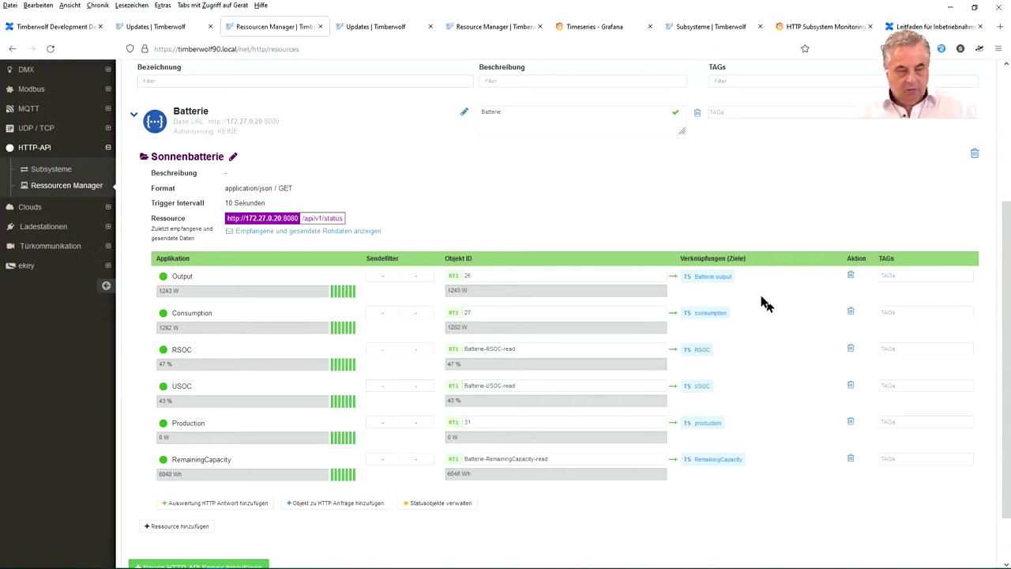
- View an enlarged Grafana chart of the Batterie output time series linked to Output, leaving the link assignment unchanged
{"action": "left_click", "coordinate": [708, 276]}
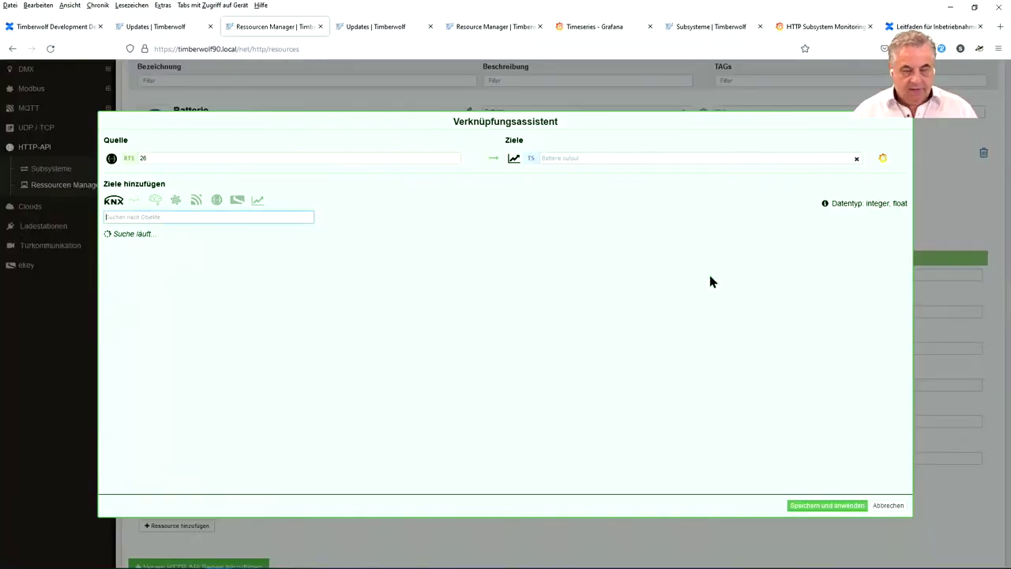
{"action": "left_click", "coordinate": [882, 161]}
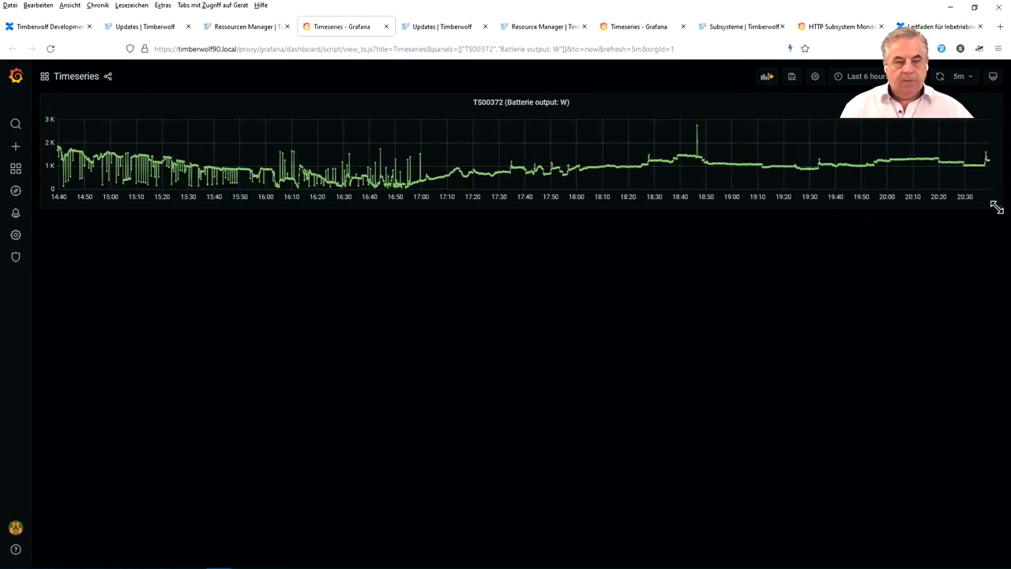
{"action": "left_click_drag", "start_coordinate": [997, 207], "coordinate": [991, 543]}
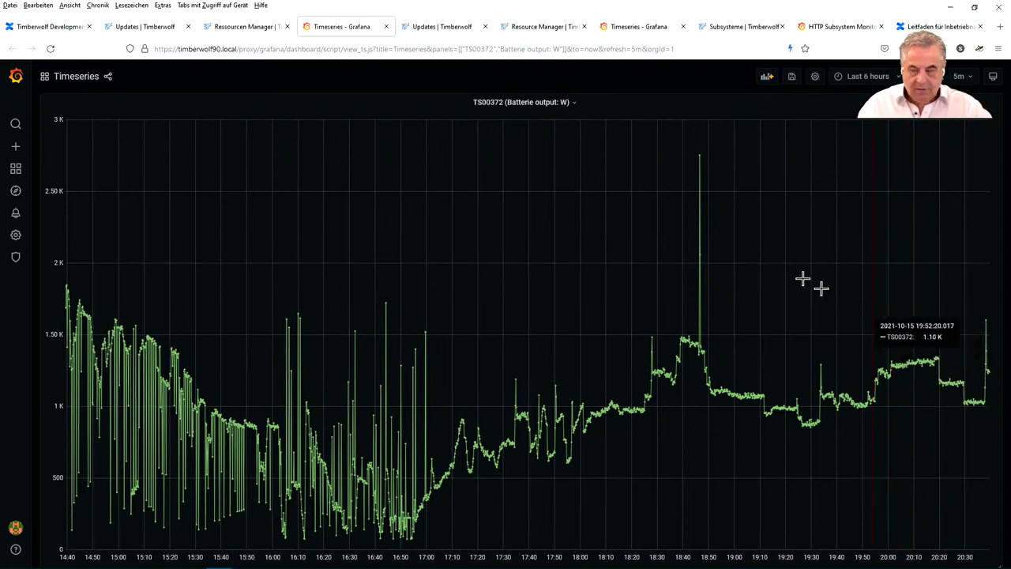
{"action": "left_click", "coordinate": [387, 27]}
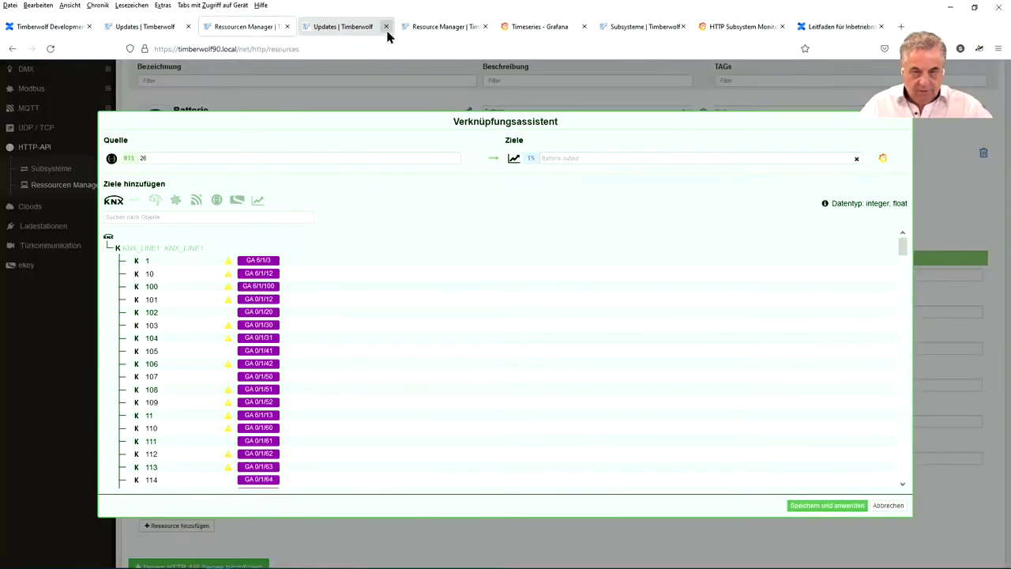
{"action": "left_click", "coordinate": [886, 506]}
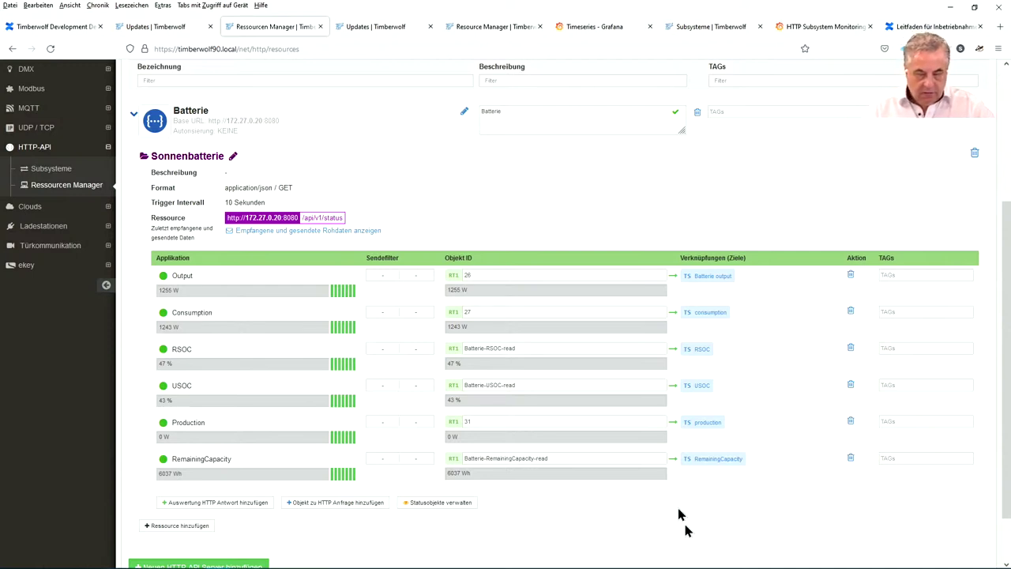
- Show the last sent and received raw data of the Sonnenbatterie resource and review the JSON answer through its end
{"action": "left_click", "coordinate": [318, 234]}
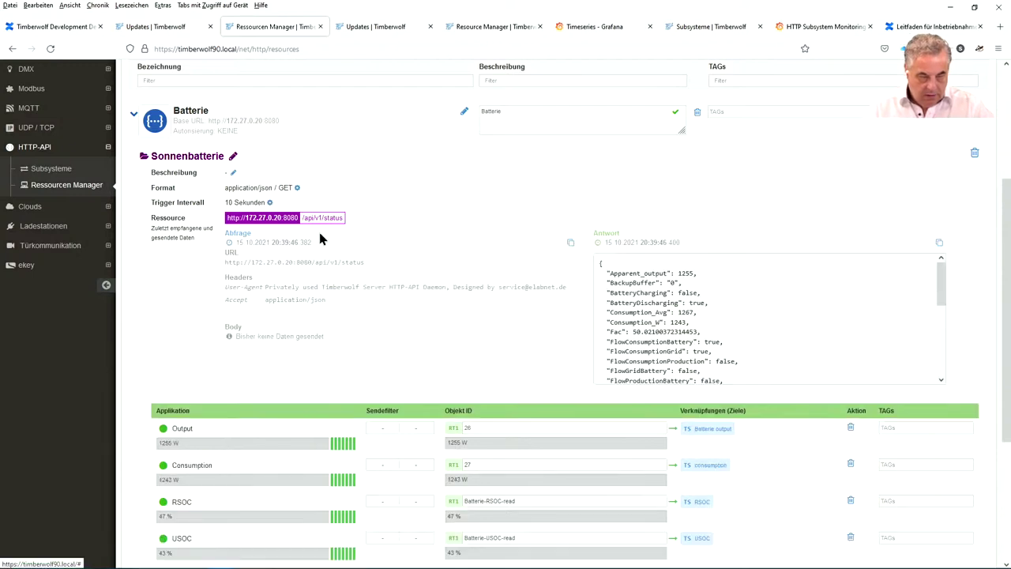
{"action": "scroll", "coordinate": [384, 282], "scroll_direction": "down", "scroll_amount": 1}
{"action": "scroll", "coordinate": [688, 257], "scroll_direction": "down", "scroll_amount": 5}
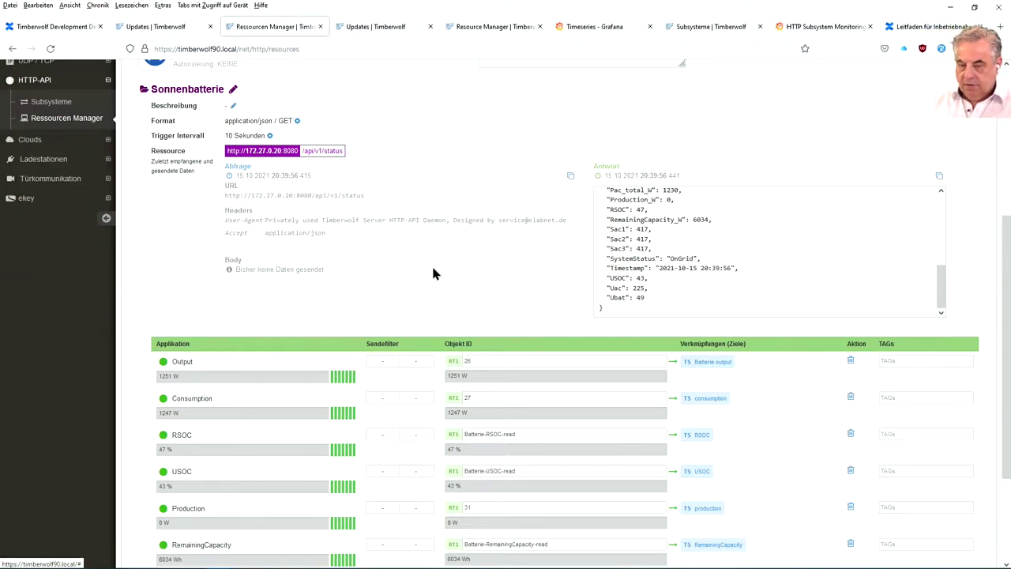
{"action": "scroll", "coordinate": [432, 271], "scroll_direction": "down", "scroll_amount": 1}
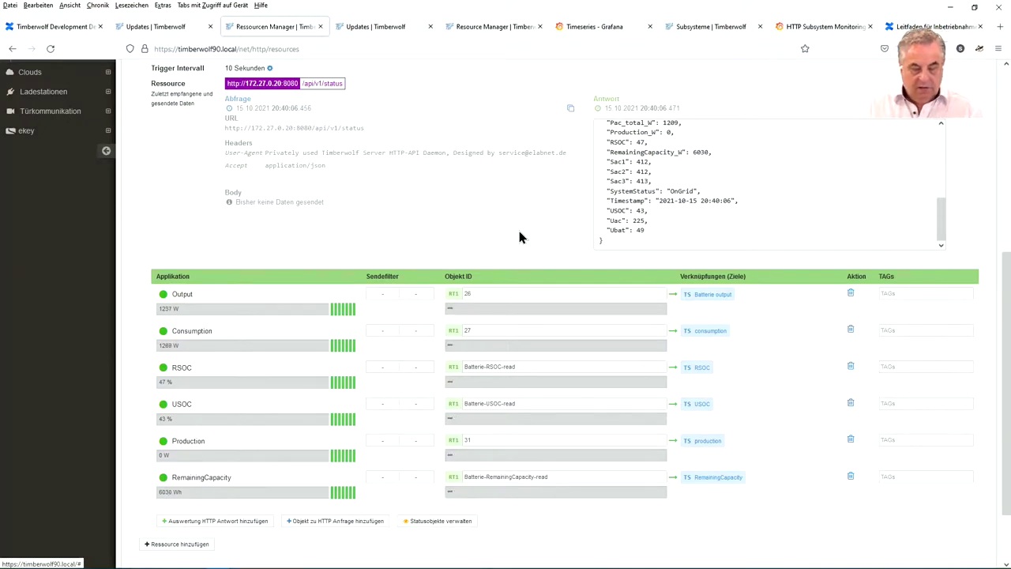
- Display the status objects of the Sonnenbatterie resource and review them alongside its answer objects
{"action": "left_click", "coordinate": [456, 522]}
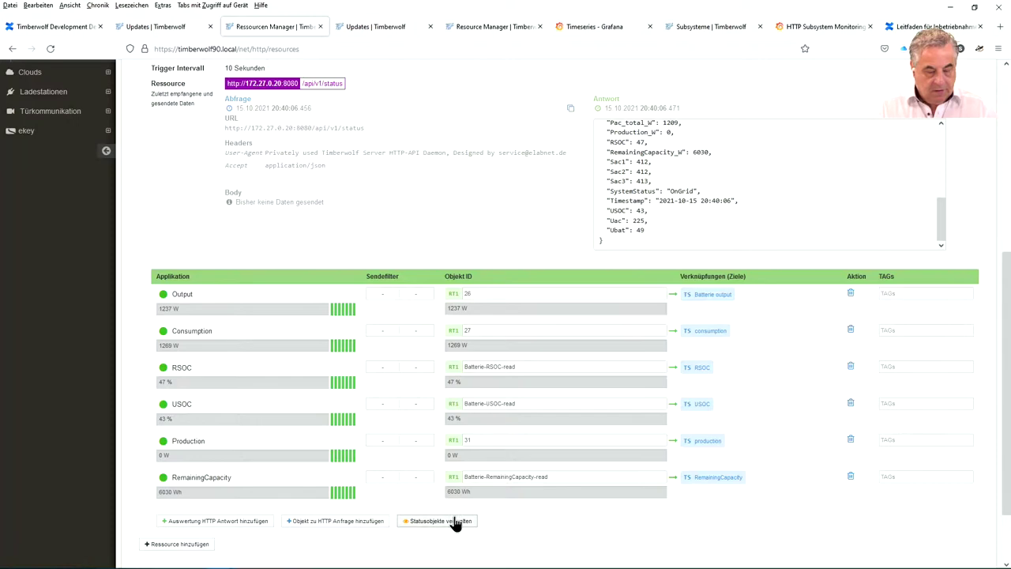
{"action": "scroll", "coordinate": [458, 517], "scroll_direction": "down", "scroll_amount": 3}
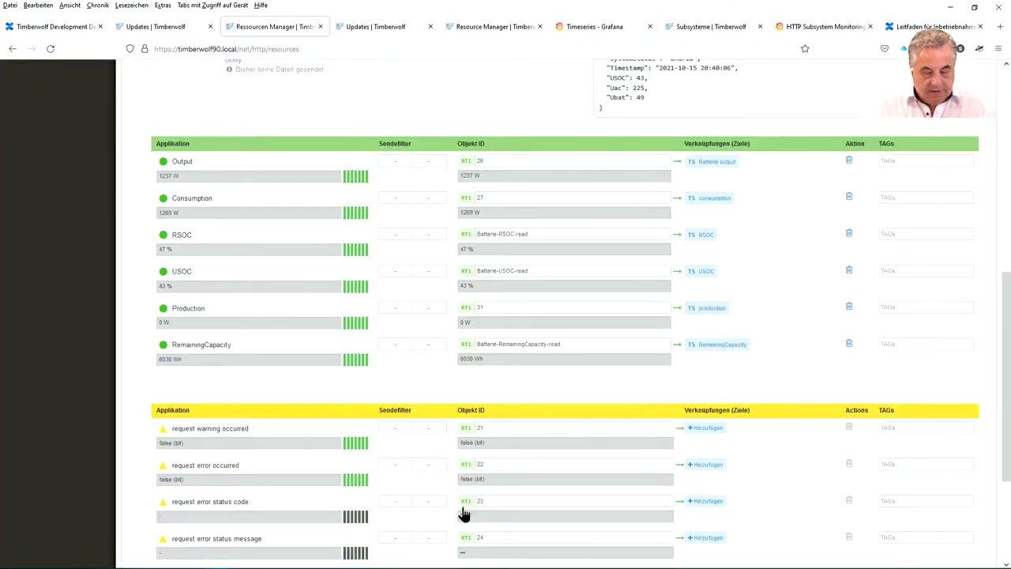
{"action": "scroll", "coordinate": [463, 513], "scroll_direction": "down", "scroll_amount": 2}
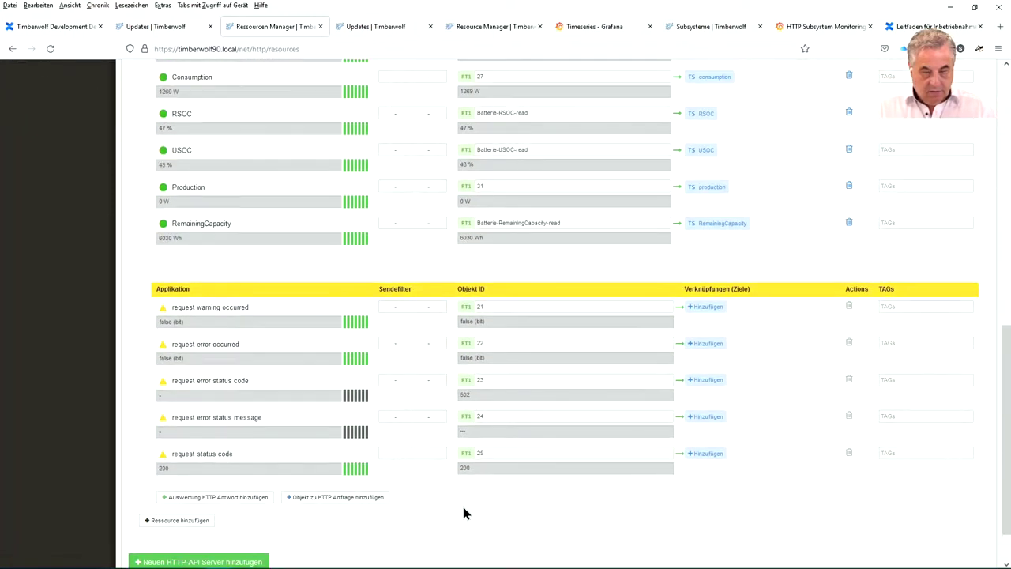
{"action": "scroll", "coordinate": [474, 510], "scroll_direction": "up", "scroll_amount": 1}
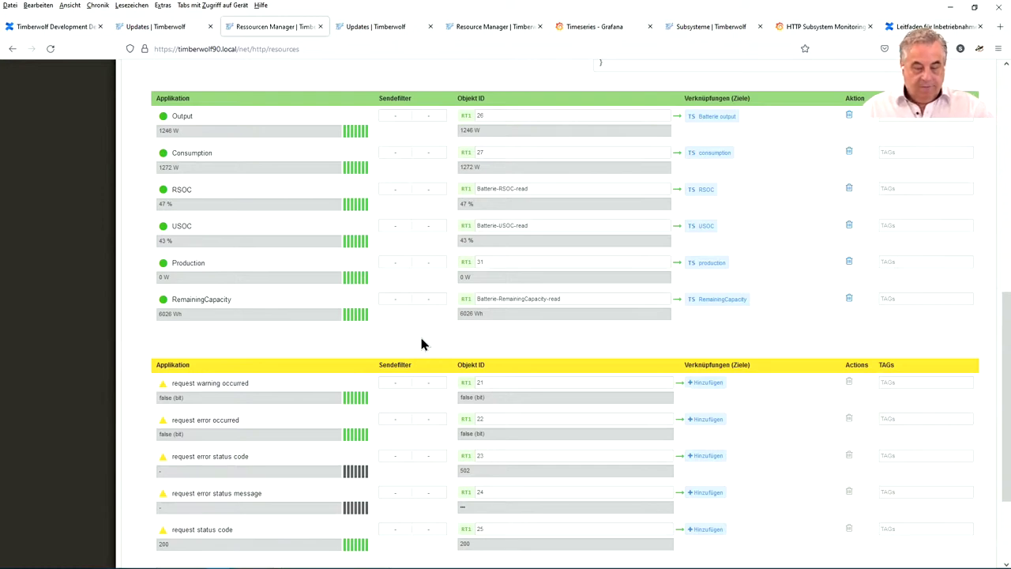
{"action": "scroll", "coordinate": [421, 340], "scroll_direction": "up", "scroll_amount": 1}
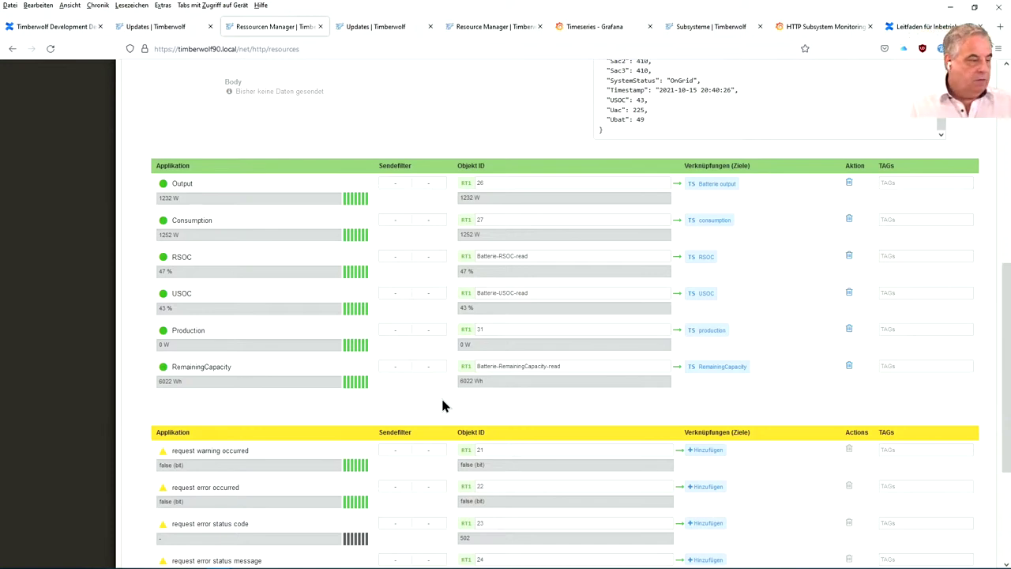
{"action": "scroll", "coordinate": [442, 405], "scroll_direction": "up", "scroll_amount": 1}
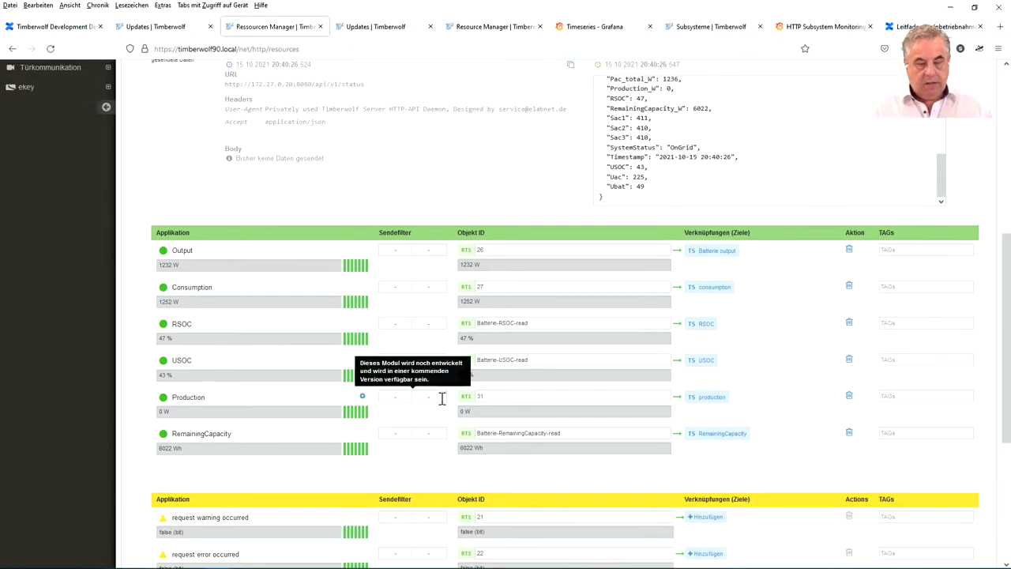
{"action": "scroll", "coordinate": [443, 398], "scroll_direction": "up", "scroll_amount": 1}
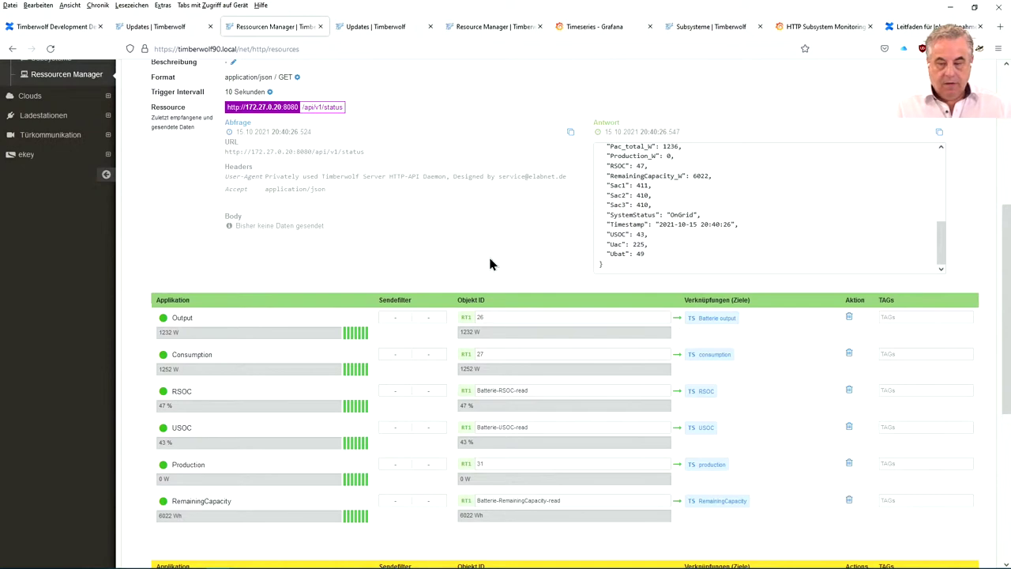